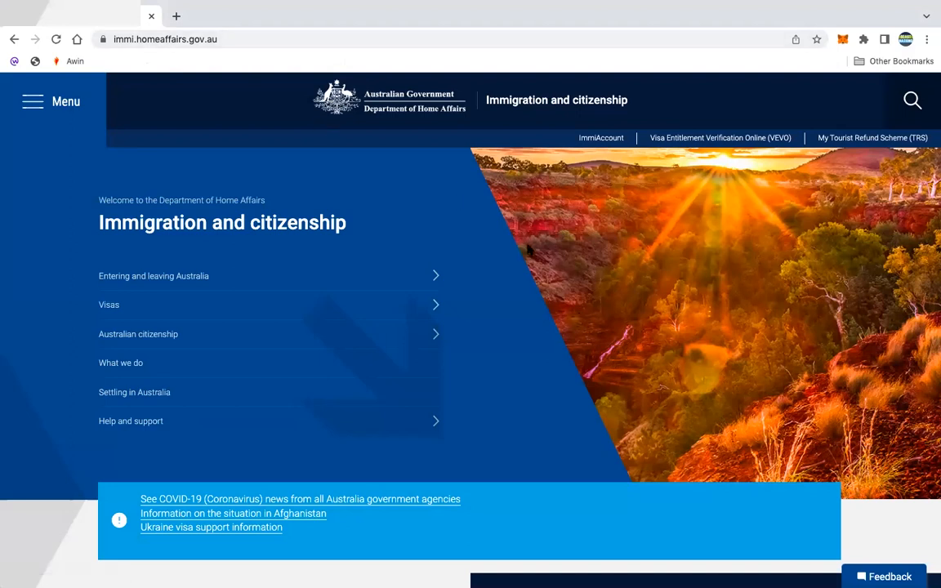
# - Open the Explore visa options finder and pick the Visit and tourism category
pyautogui.scroll(-5, 607, 336)
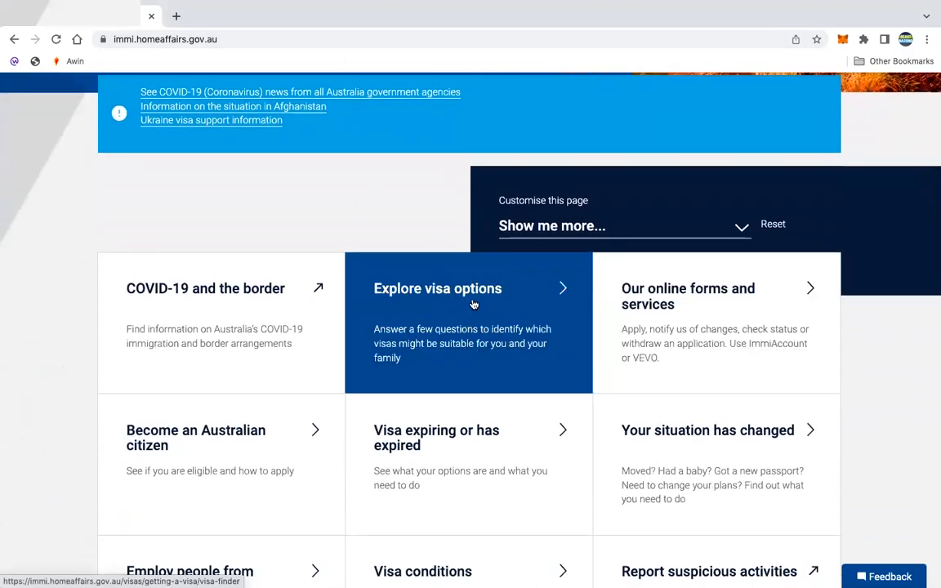
pyautogui.click(562, 300)
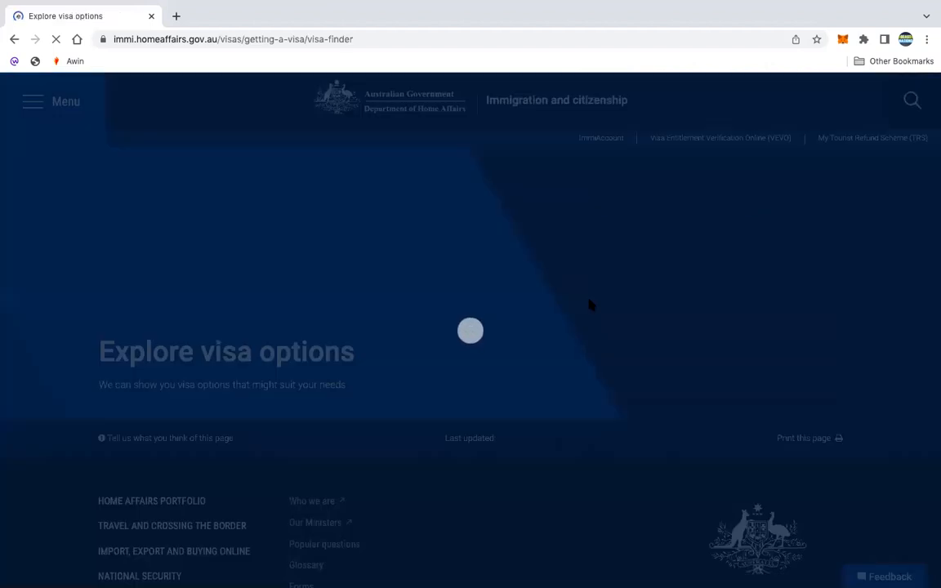
pyautogui.scroll(-2, 590, 304)
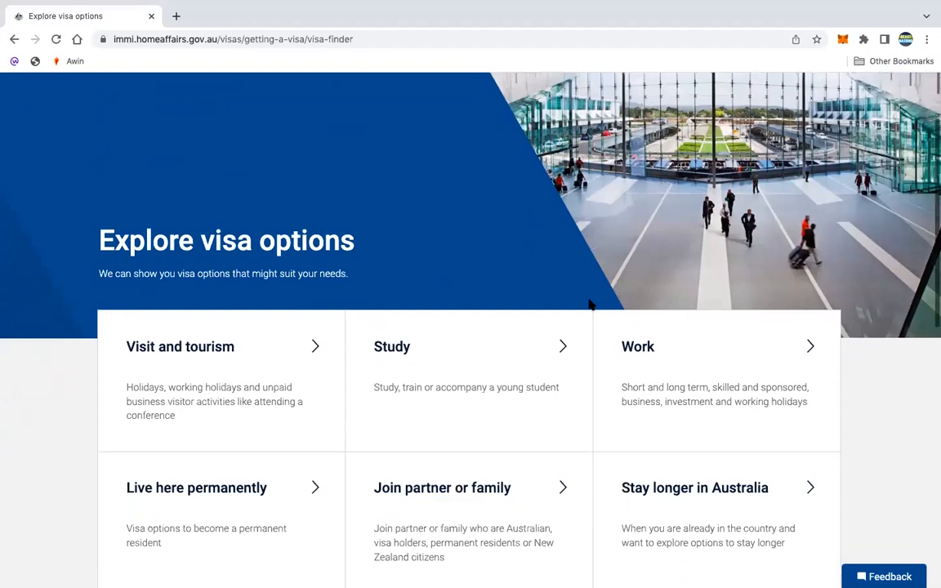
pyautogui.scroll(-1, 591, 304)
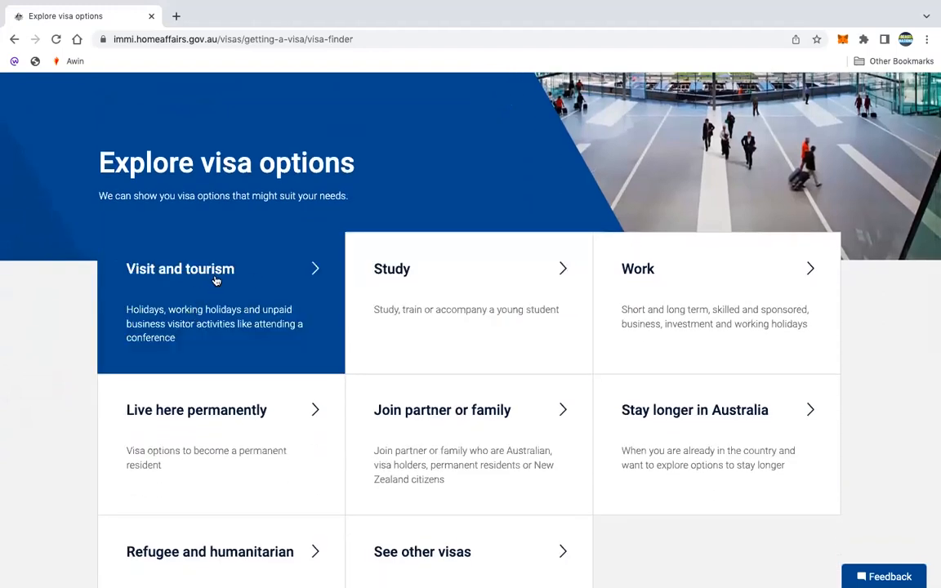
pyautogui.click(317, 271)
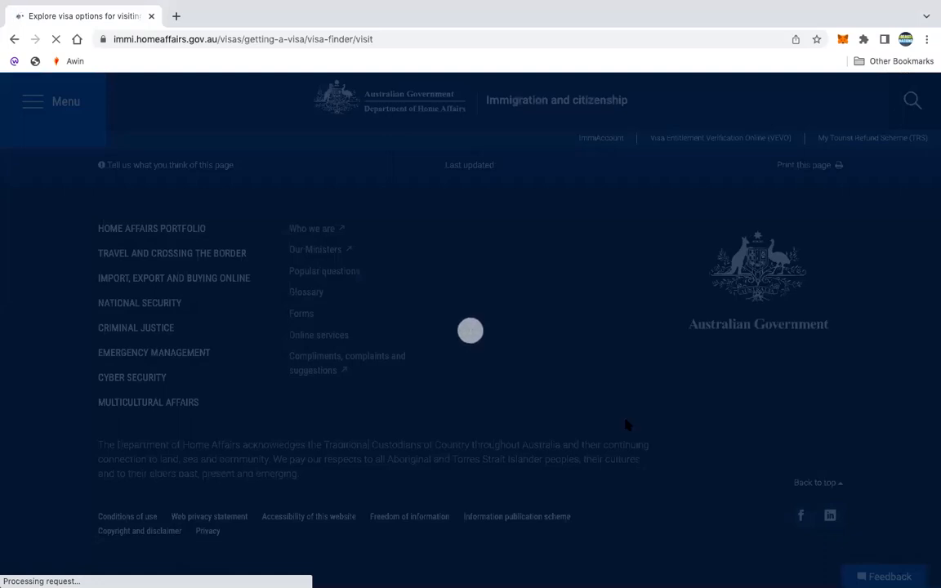
# - Choose 'visiting family or friends' as the purpose of the visit
pyautogui.scroll(-2, 625, 427)
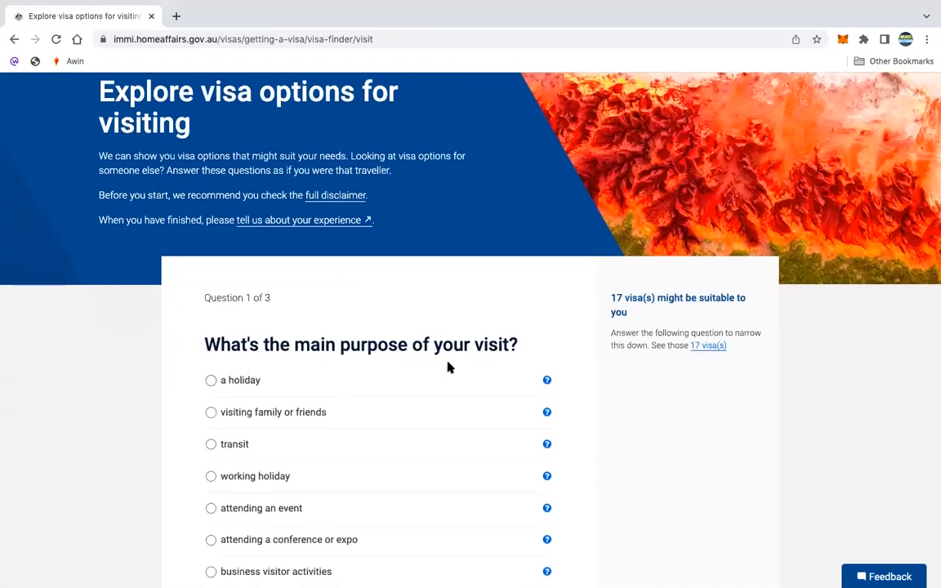
pyautogui.scroll(-1, 447, 365)
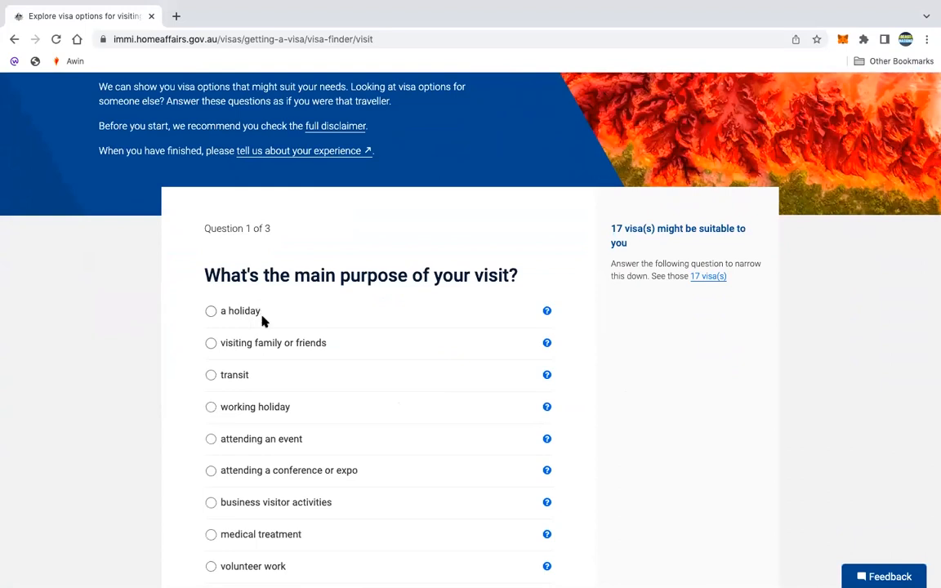
pyautogui.scroll(-1, 294, 539)
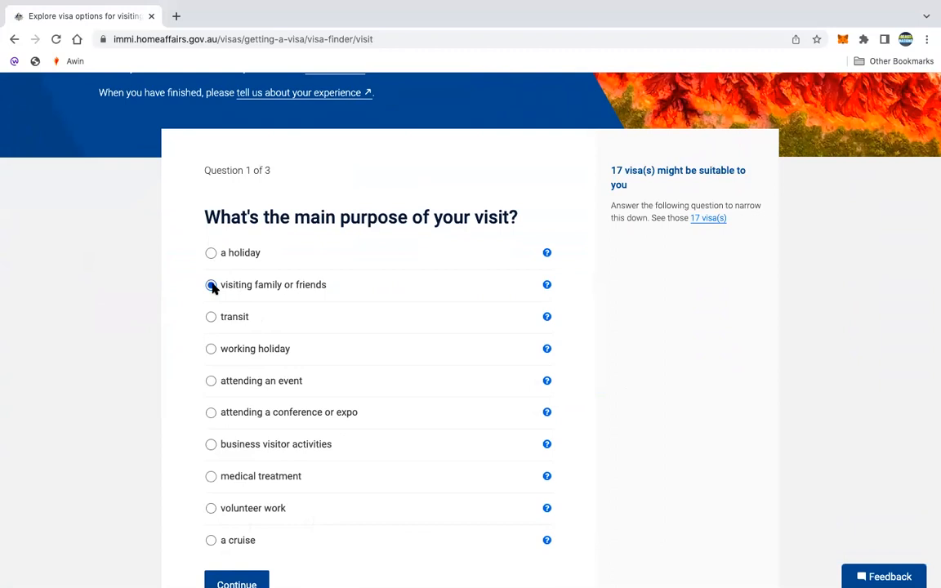
pyautogui.scroll(-2, 442, 500)
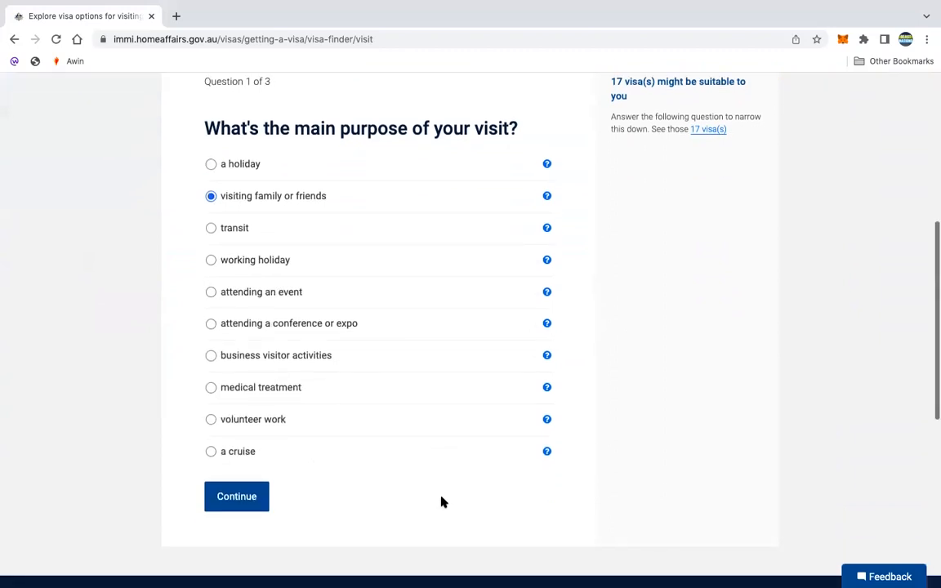
pyautogui.click(243, 503)
# - Enter Nigeria as the passport country to list the 3 matching visas
pyautogui.scroll(-2, 563, 456)
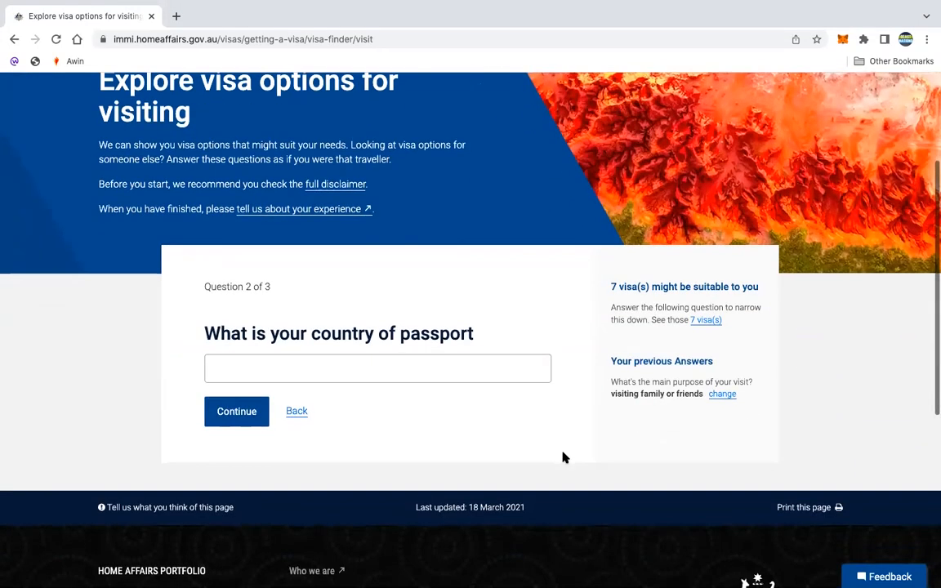
pyautogui.click(370, 369)
pyautogui.write('N')
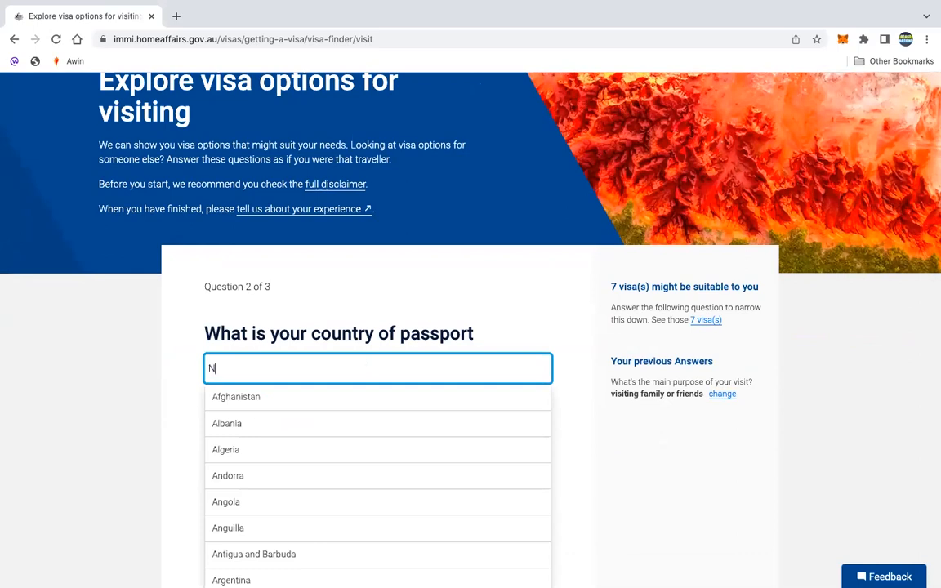
pyautogui.write('igeria')
pyautogui.click(315, 400)
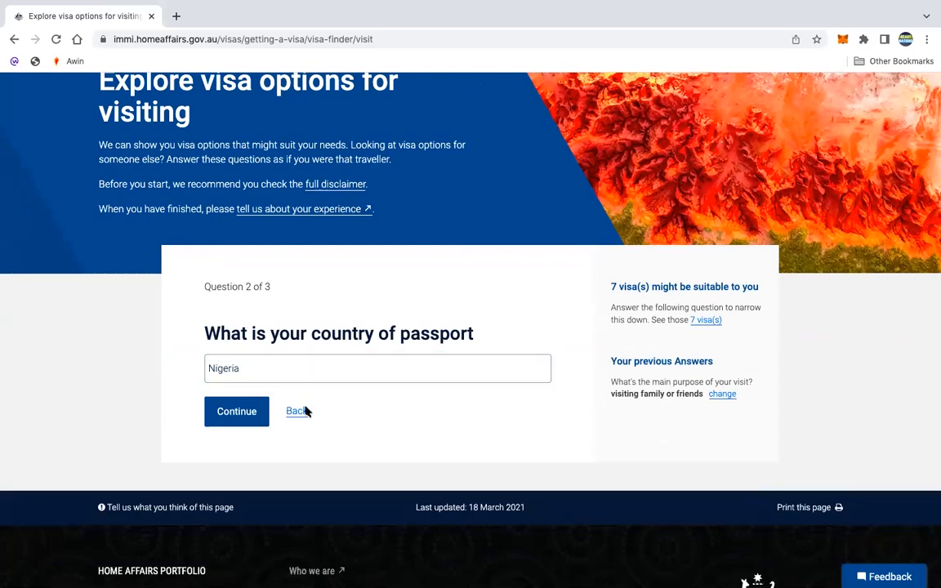
pyautogui.click(246, 412)
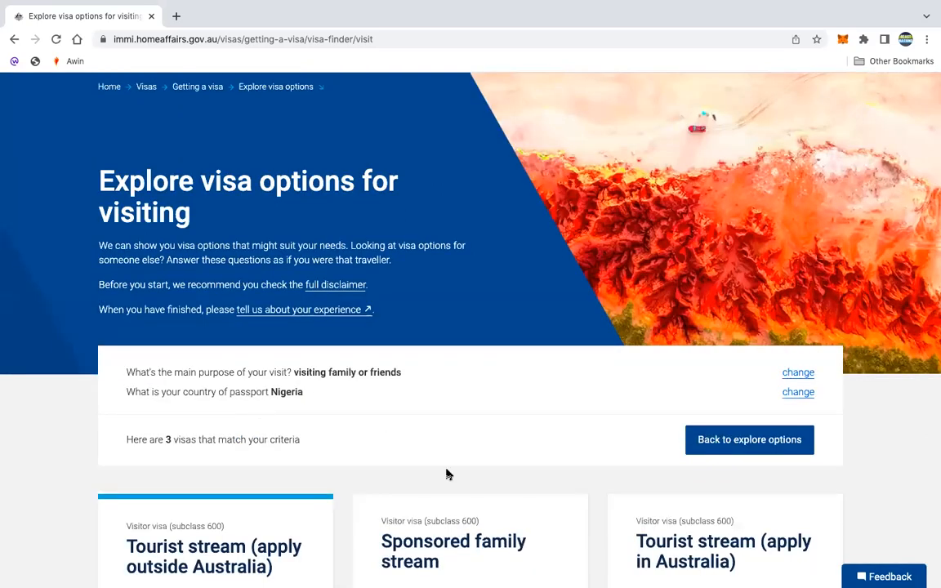
# - Compare the three matching visa cards and open Visitor visa (600) Tourist stream (apply outside Australia)
pyautogui.scroll(-4, 447, 474)
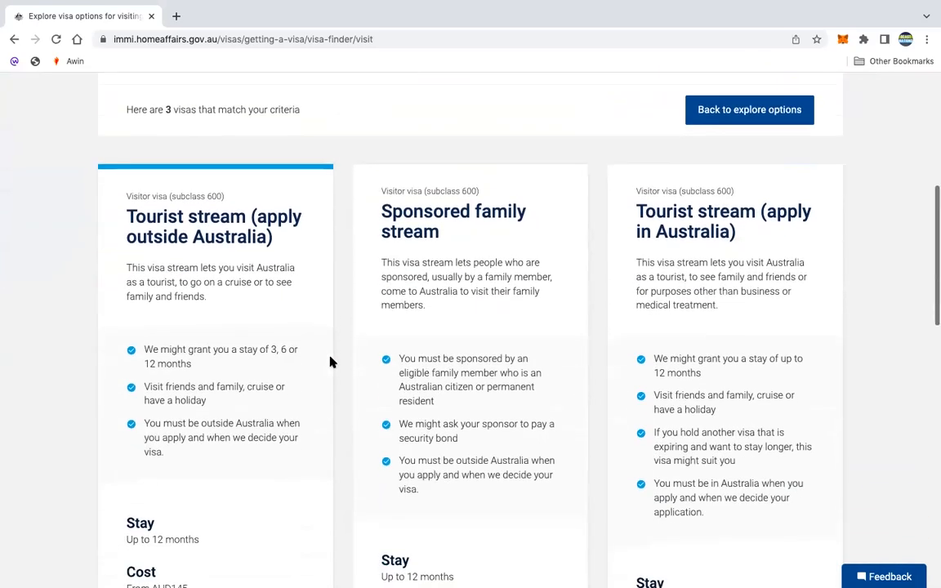
pyautogui.scroll(2, 330, 362)
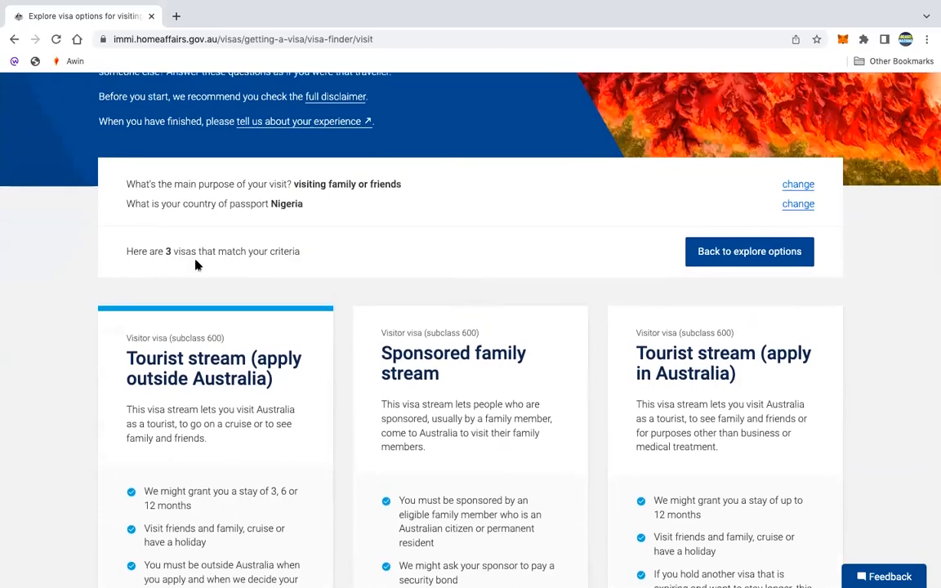
pyautogui.scroll(-3, 290, 262)
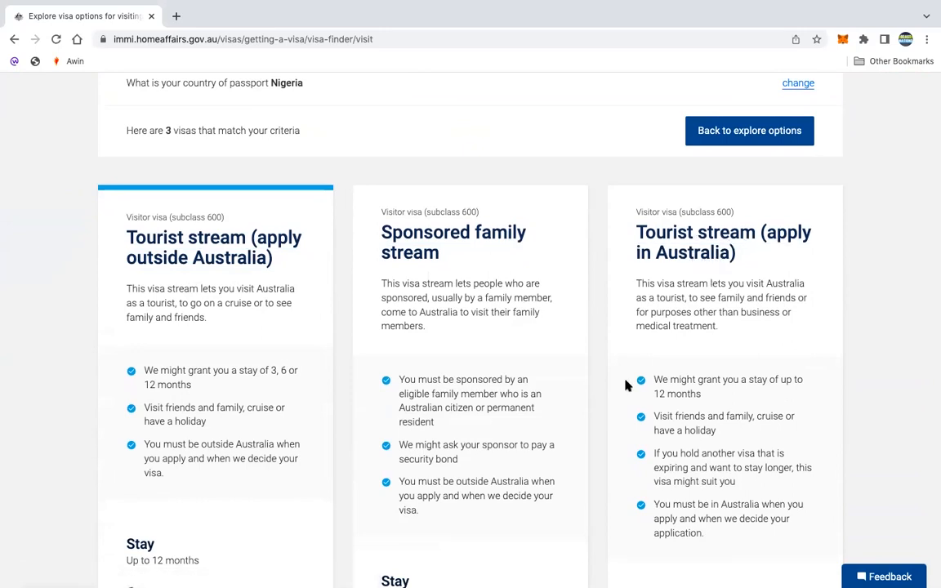
pyautogui.scroll(-1, 257, 284)
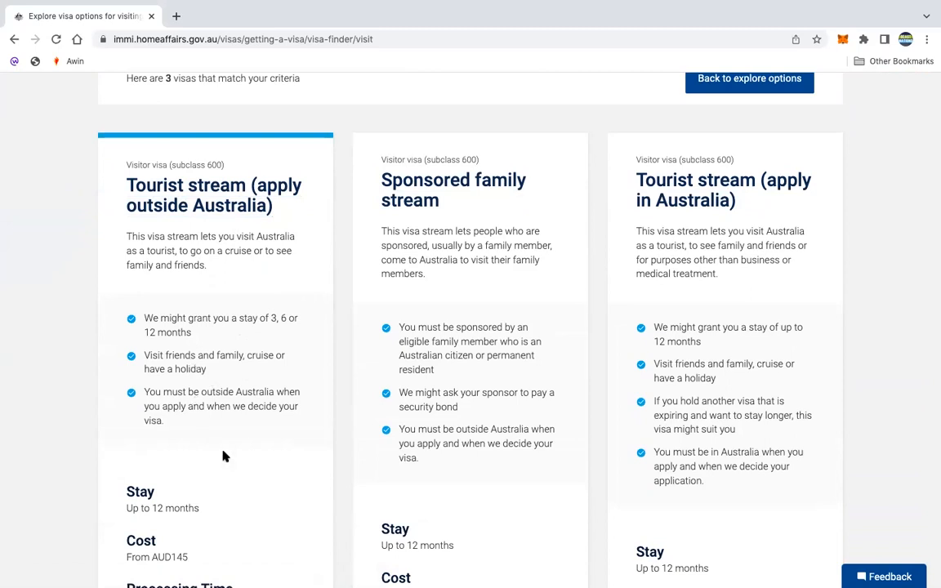
pyautogui.scroll(-1, 223, 452)
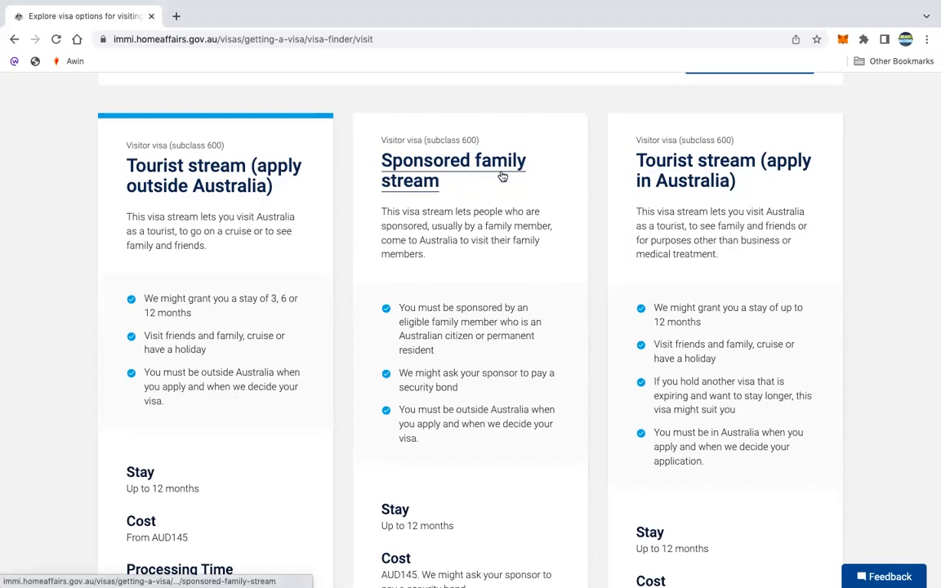
pyautogui.scroll(-2, 503, 228)
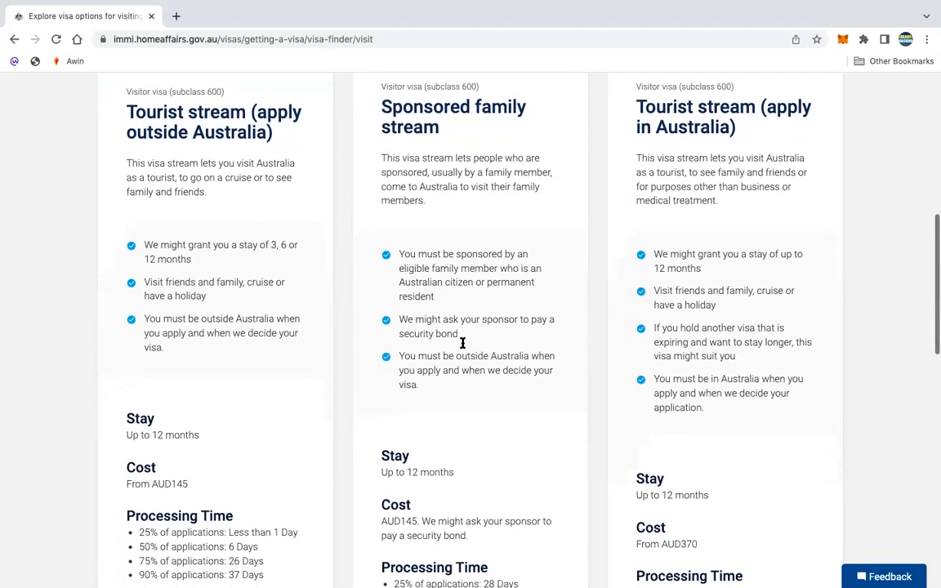
pyautogui.scroll(-2, 245, 372)
pyautogui.scroll(4, 245, 373)
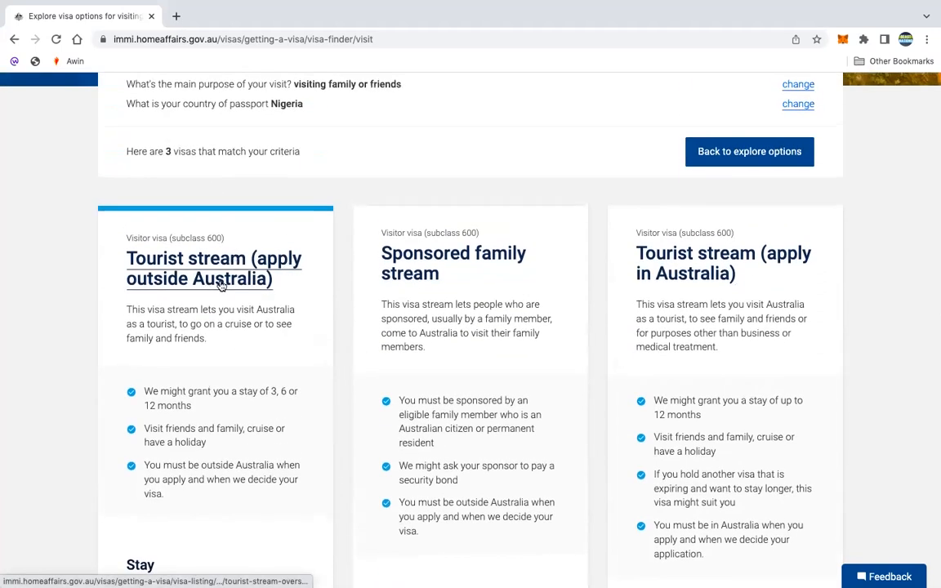
pyautogui.click(220, 285)
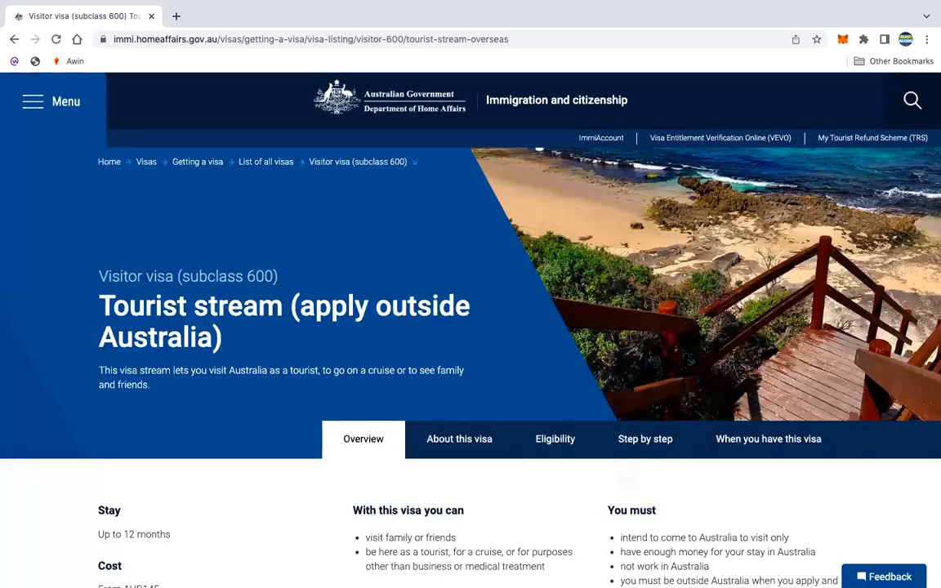
# - Read the Tourist stream overview, highlighting what the visa allows, its requirements and processing times
pyautogui.scroll(-1, 629, 386)
pyautogui.scroll(-1, 629, 385)
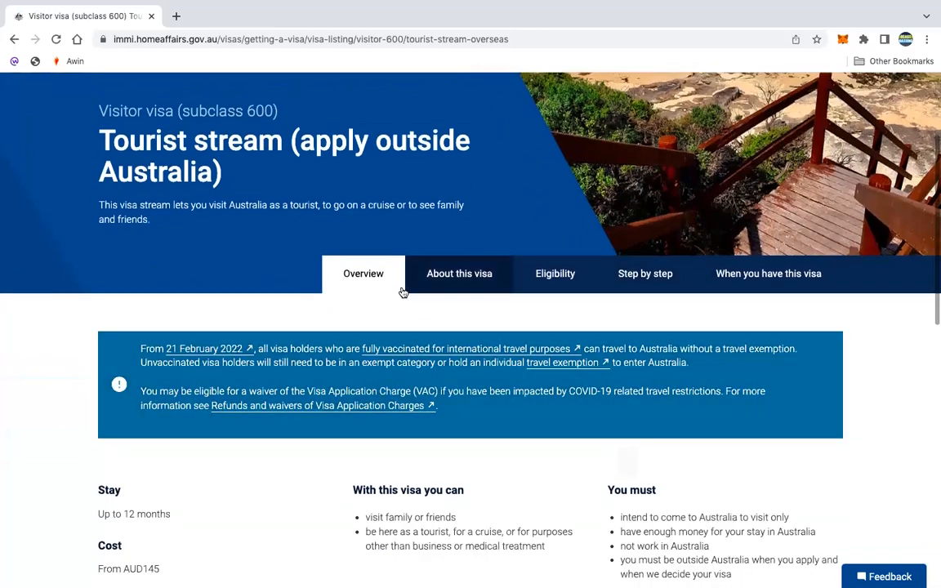
pyautogui.scroll(-1, 366, 293)
pyautogui.scroll(-1, 369, 299)
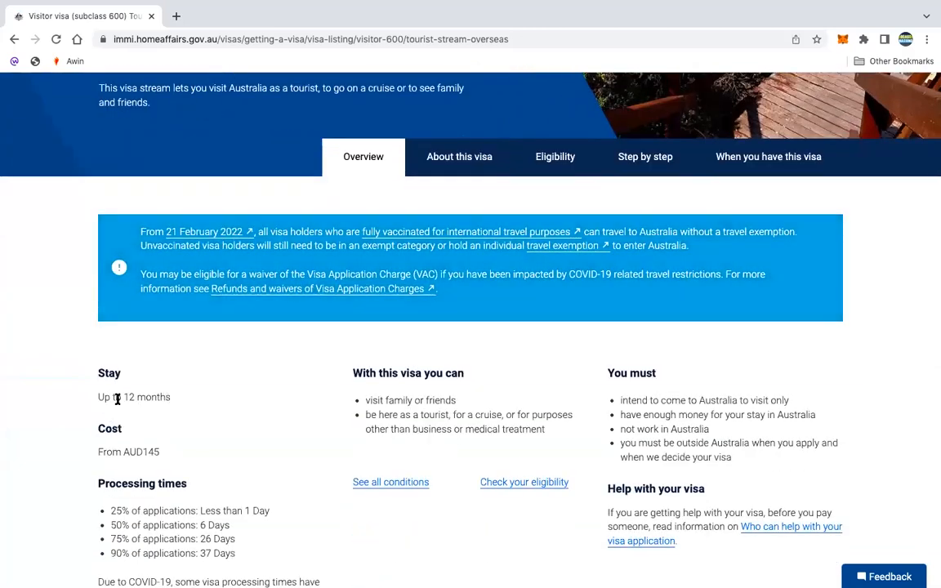
pyautogui.scroll(-1, 455, 418)
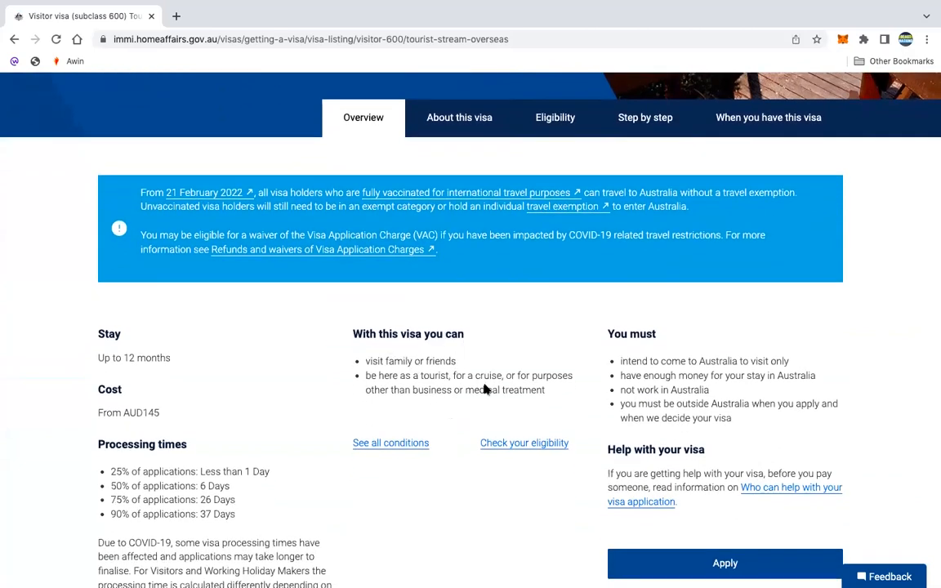
pyautogui.moveTo(552, 404); pyautogui.dragTo(347, 368)
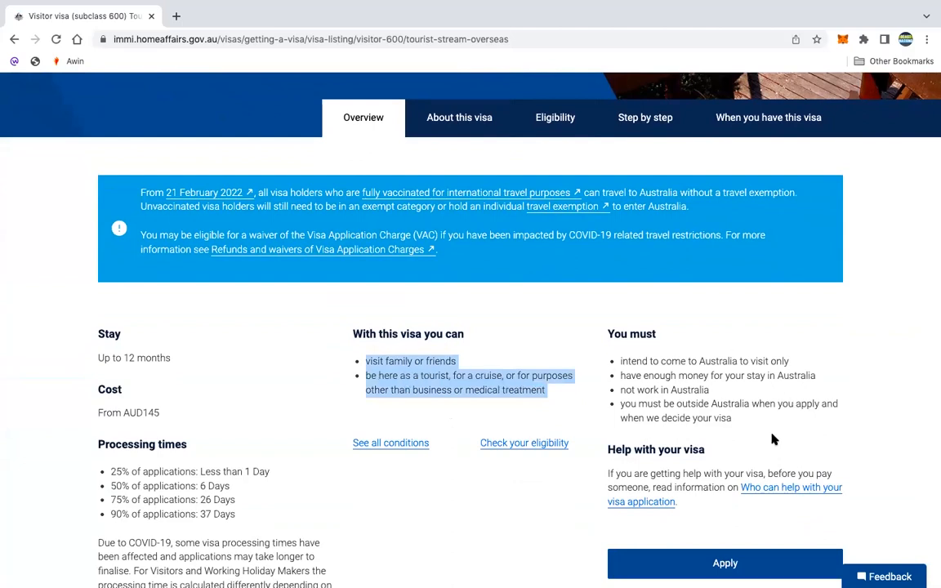
pyautogui.moveTo(736, 421); pyautogui.dragTo(602, 361)
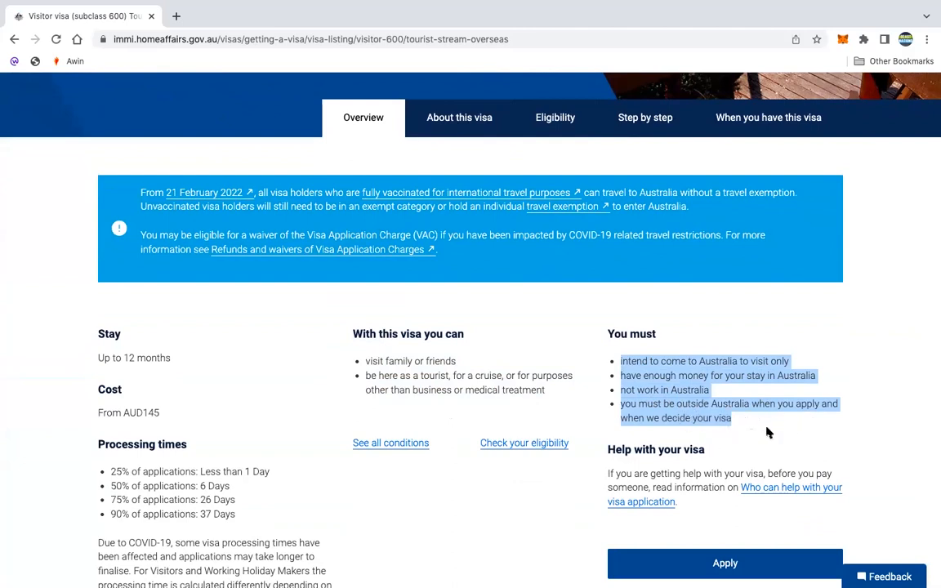
pyautogui.scroll(-2, 768, 431)
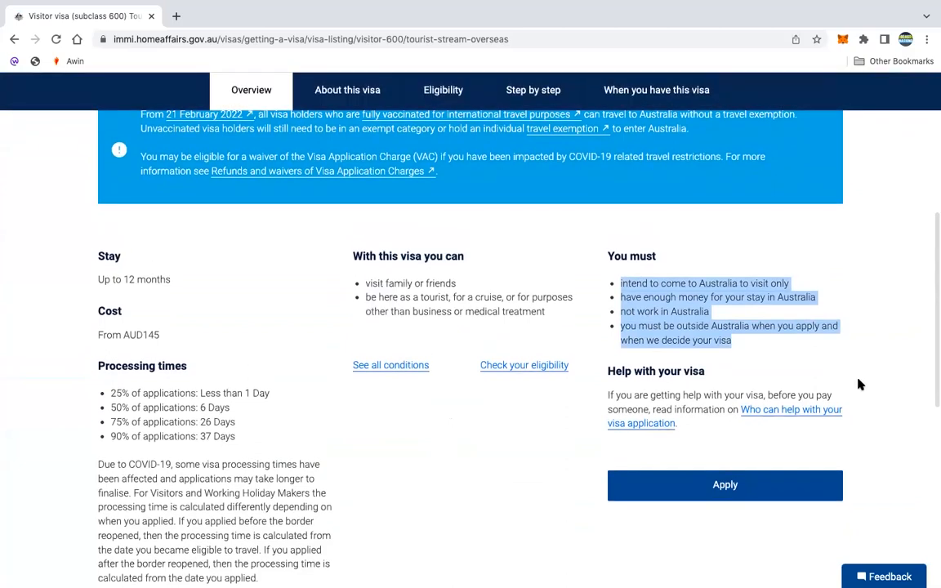
pyautogui.click(767, 333)
pyautogui.moveTo(250, 454); pyautogui.dragTo(96, 380)
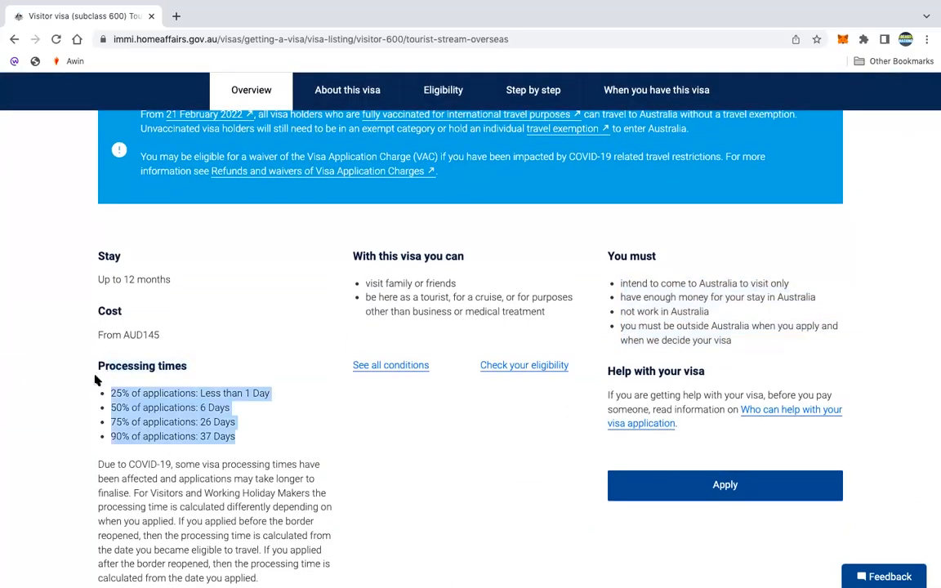
pyautogui.click(444, 444)
pyautogui.scroll(-4, 444, 443)
pyautogui.scroll(8, 444, 442)
pyautogui.scroll(1, 444, 442)
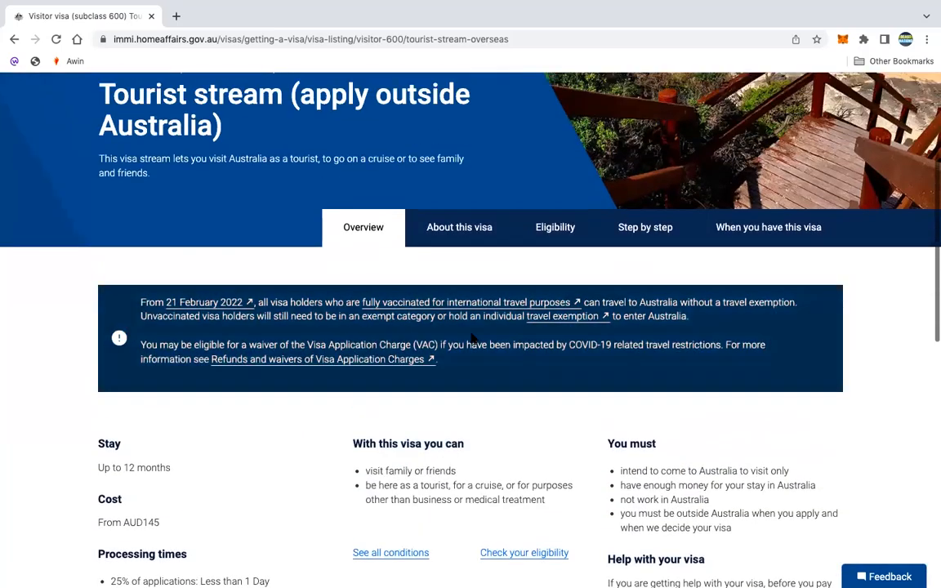
# - Browse About this visa, Eligibility, Step by step and When you have this visa, then return to Overview
pyautogui.click(460, 233)
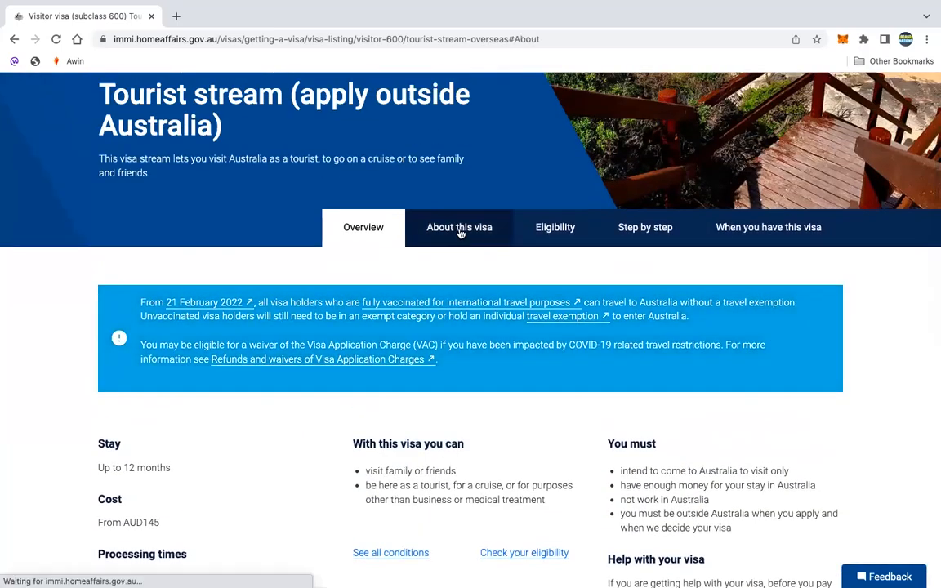
pyautogui.click(563, 233)
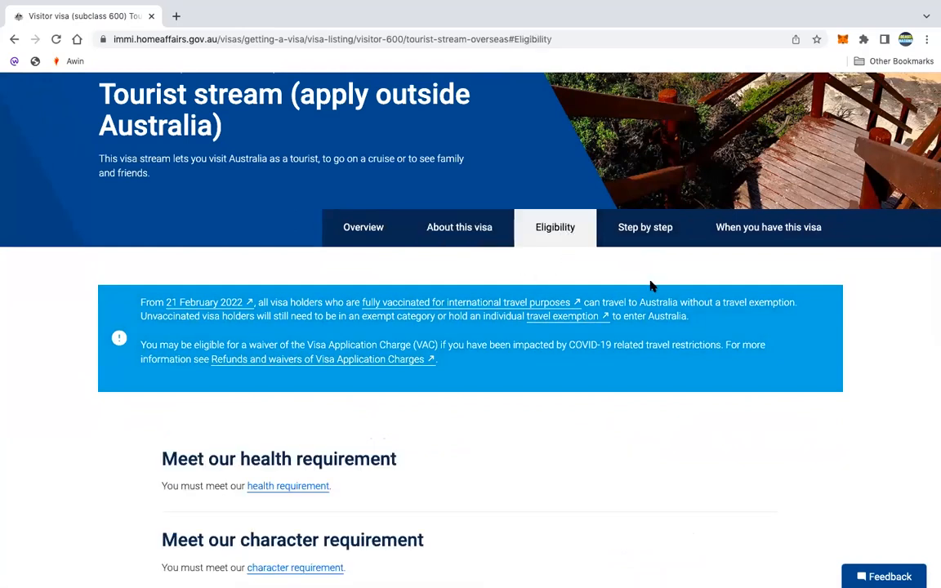
pyautogui.click(644, 232)
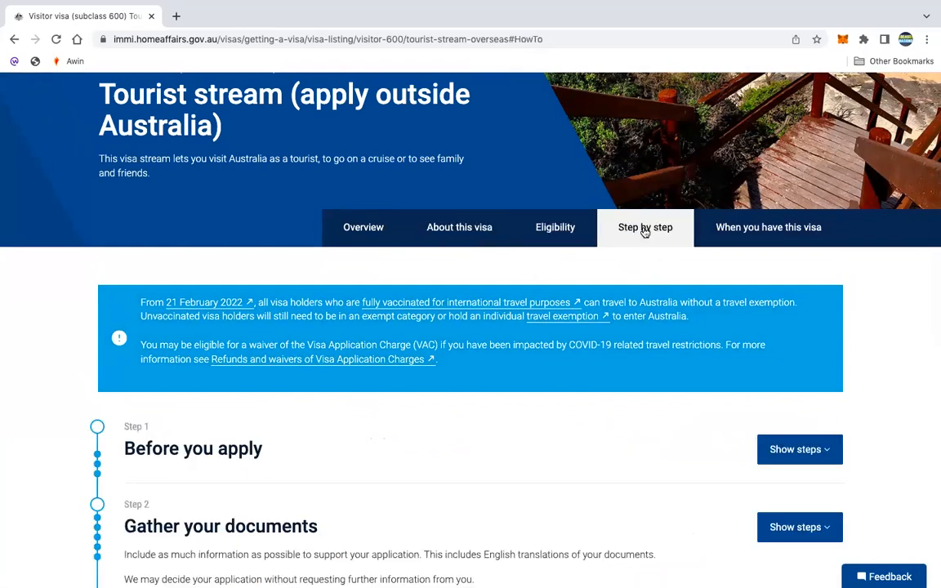
pyautogui.click(769, 232)
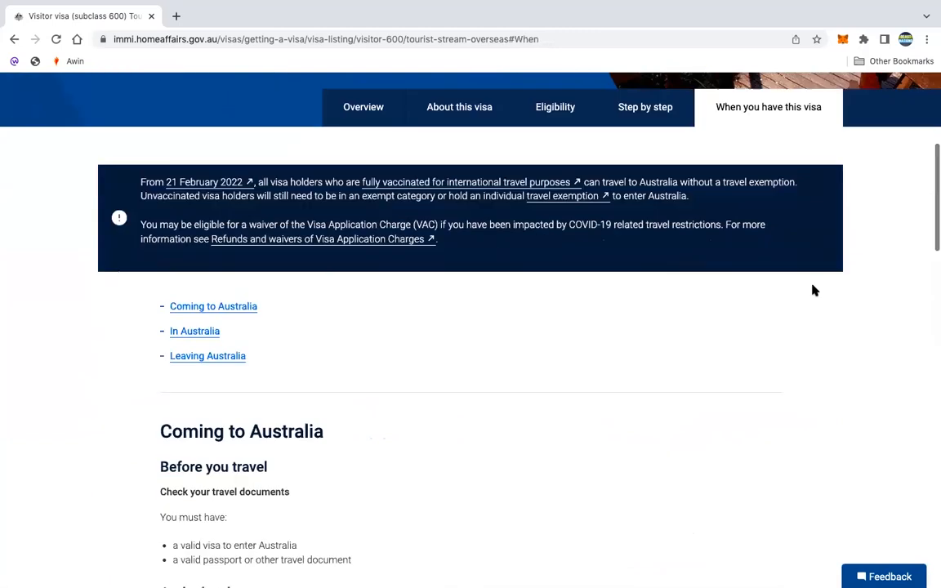
pyautogui.scroll(2, 813, 290)
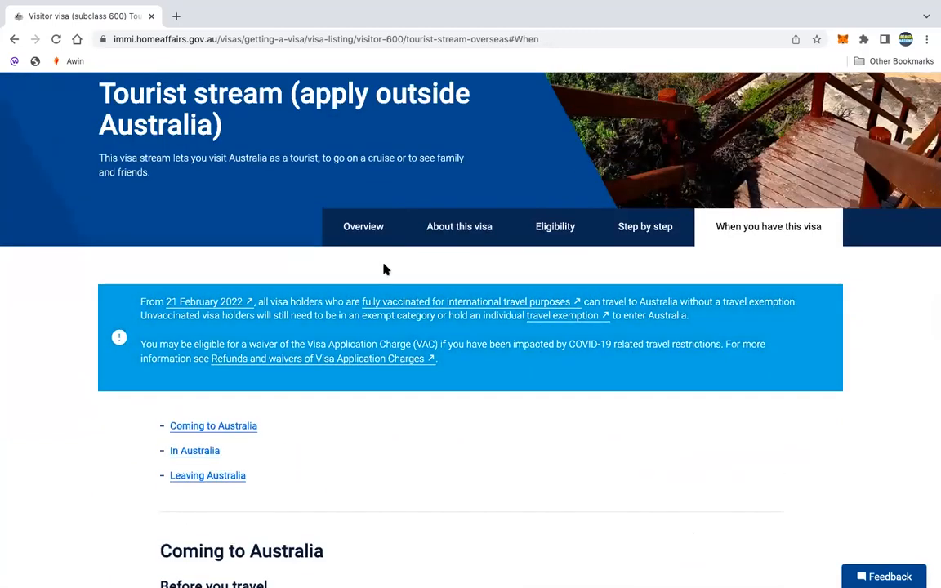
pyautogui.click(366, 230)
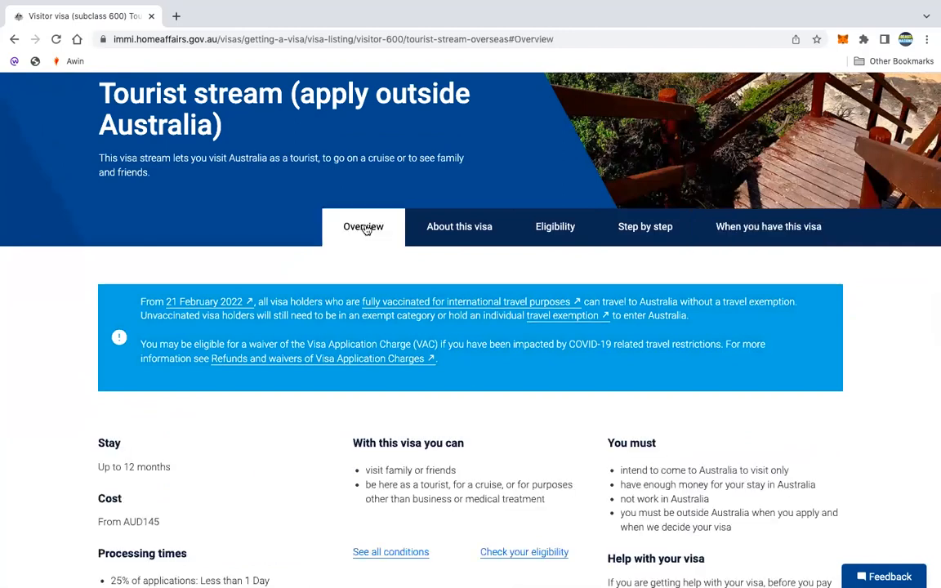
pyautogui.scroll(-1, 930, 429)
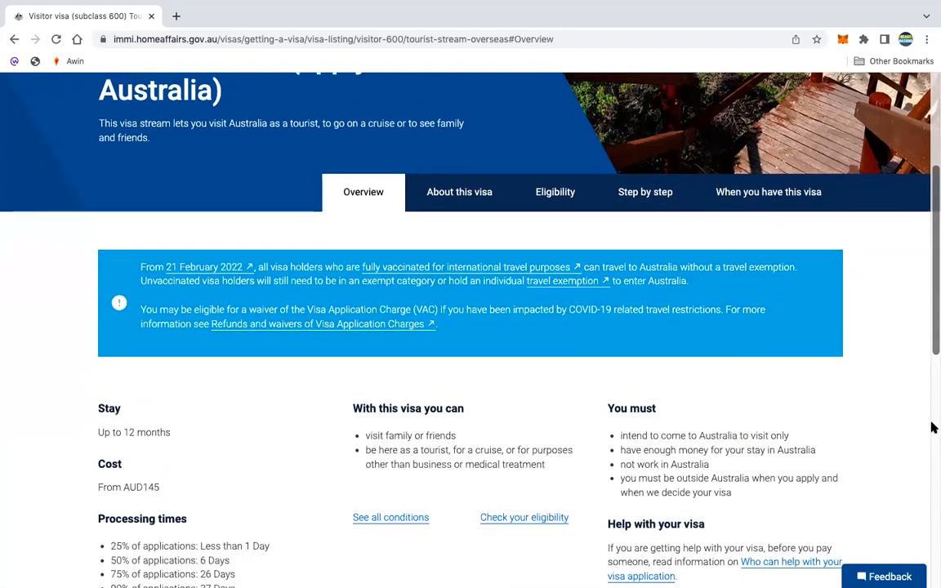
pyautogui.scroll(-4, 932, 428)
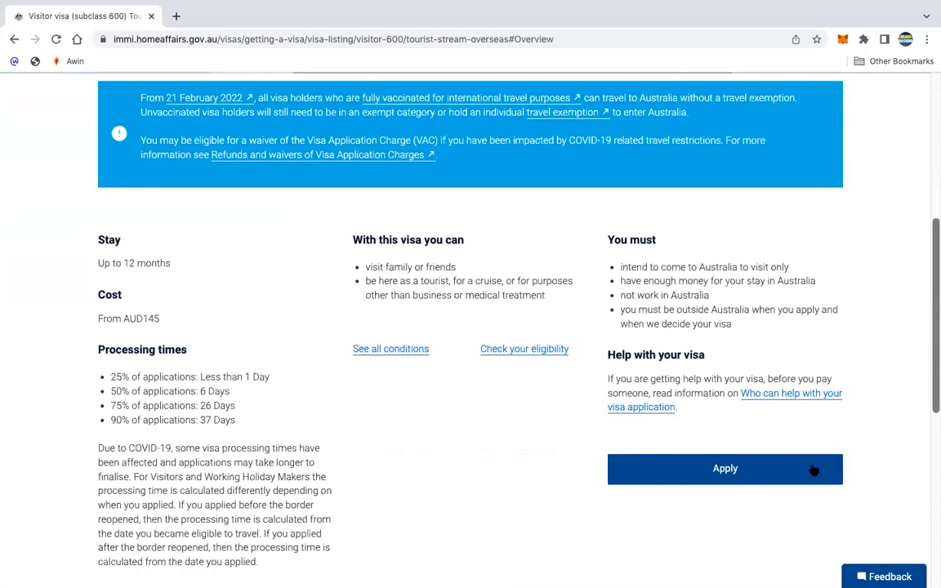
# - Launch the online application via Apply and log in to ImmiAccount with the account credentials
pyautogui.click(726, 471)
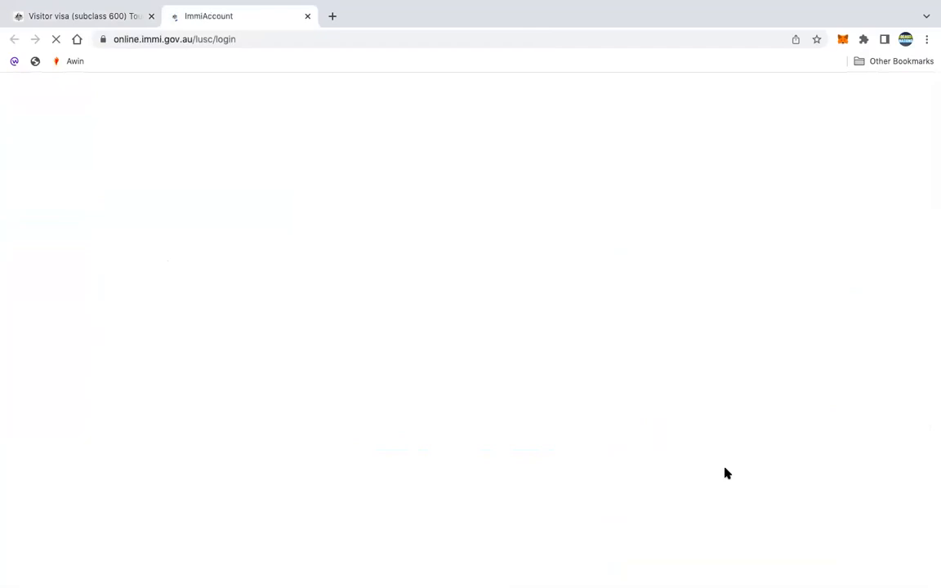
pyautogui.scroll(-2, 725, 469)
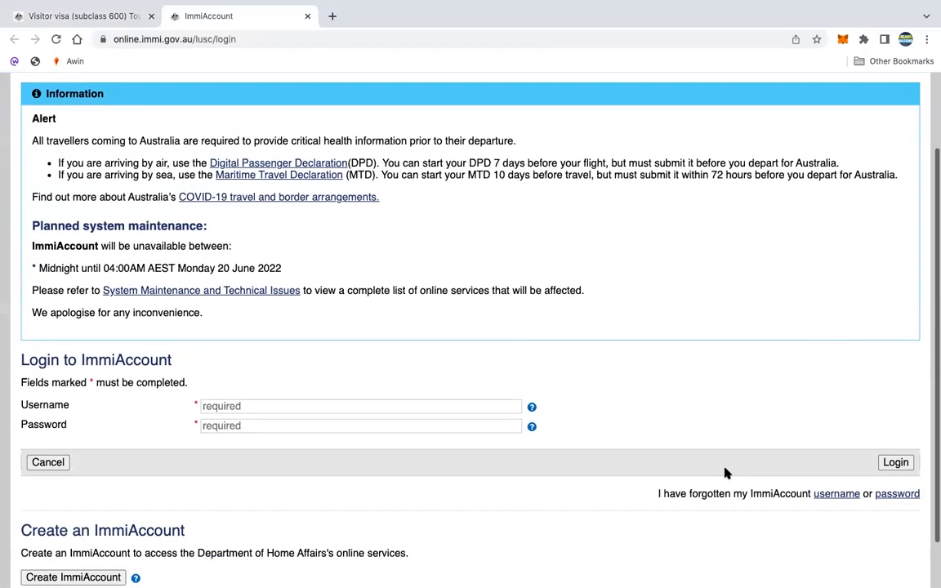
pyautogui.scroll(1, 725, 469)
pyautogui.scroll(-2, 725, 471)
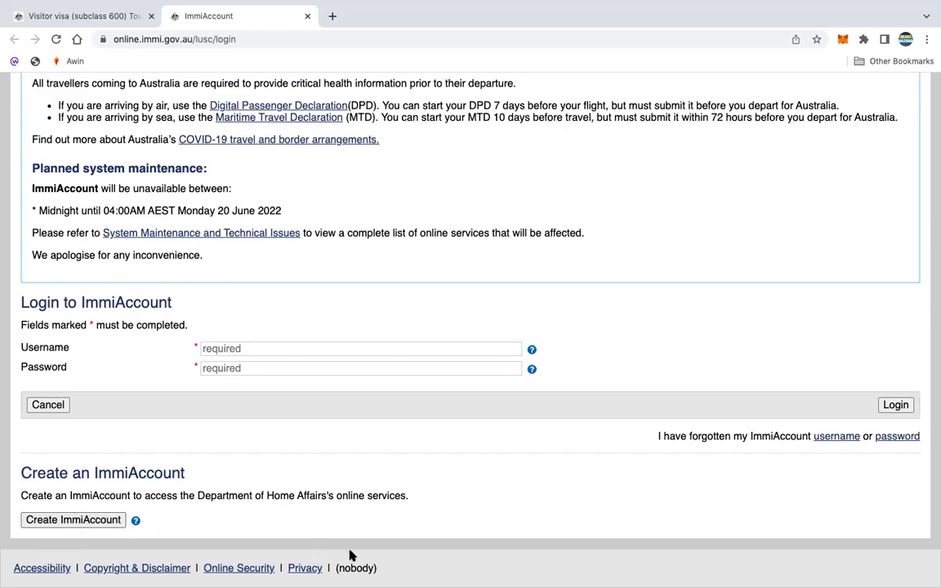
pyautogui.scroll(1, 368, 477)
pyautogui.scroll(2, 463, 367)
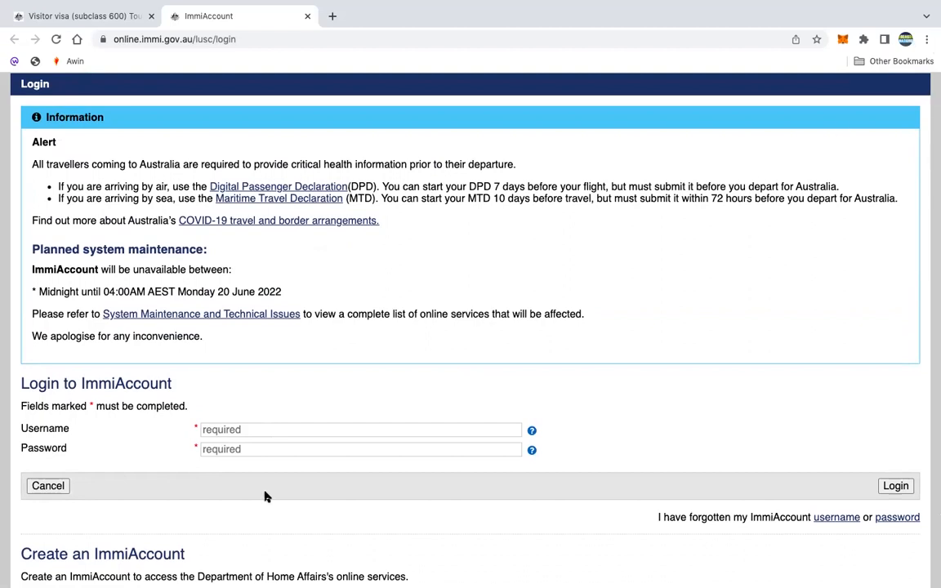
pyautogui.scroll(-1, 500, 515)
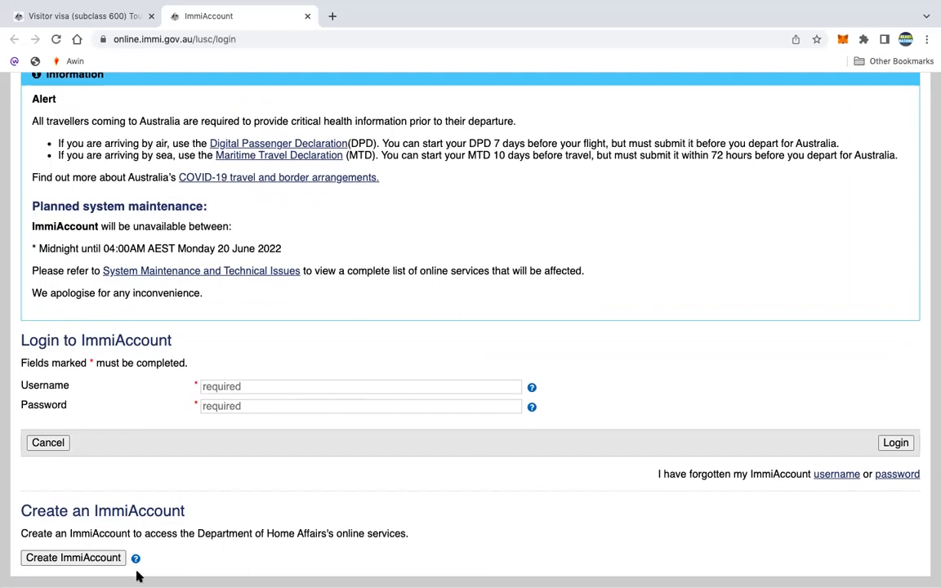
pyautogui.scroll(-1, 115, 542)
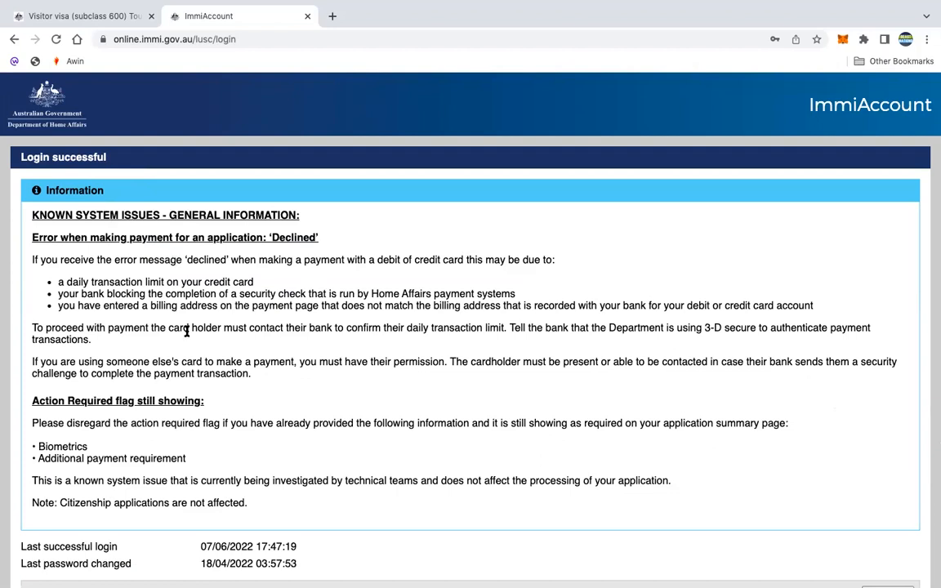
# - Continue past the Login successful notice to the Visitor Short Stay Visa application, page 1/19
pyautogui.scroll(-1, 187, 329)
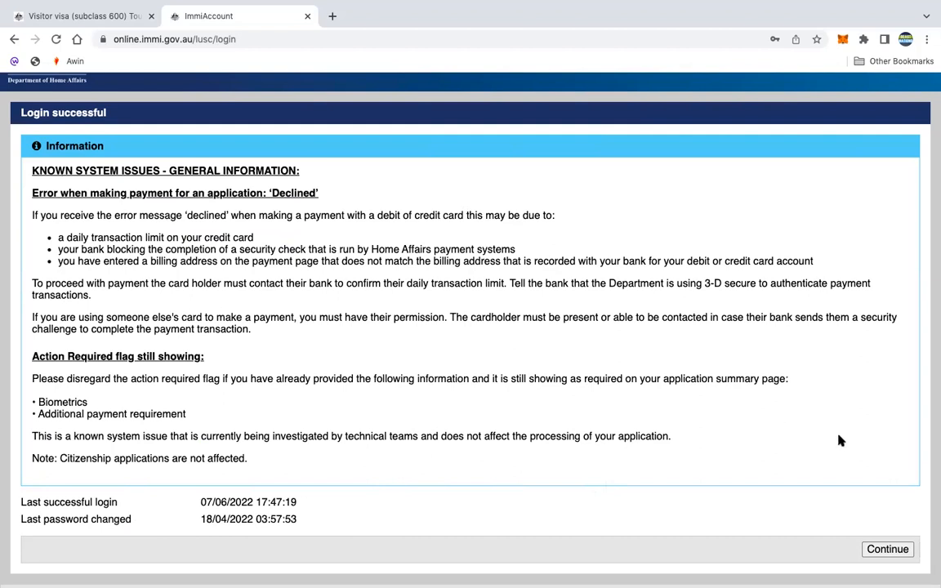
pyautogui.scroll(-1, 823, 441)
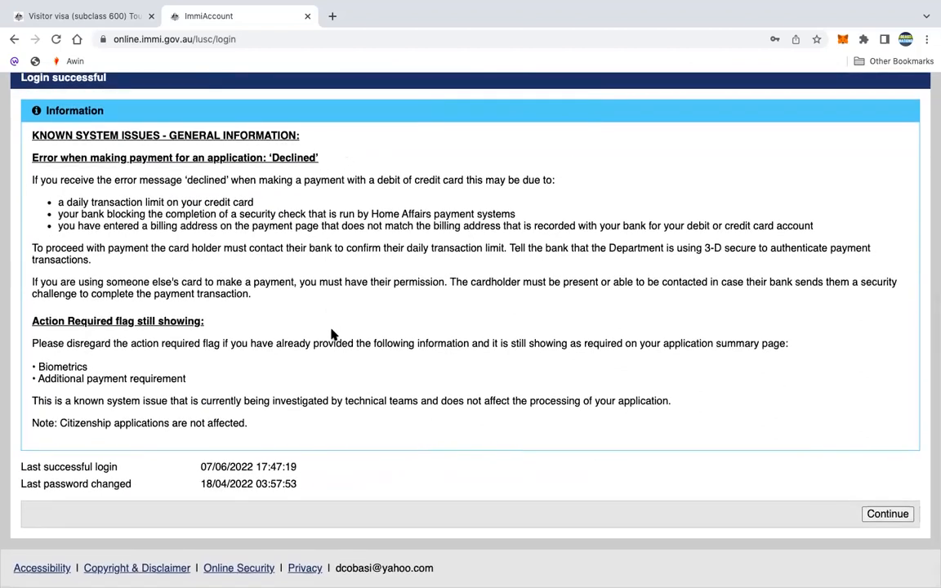
pyautogui.click(884, 516)
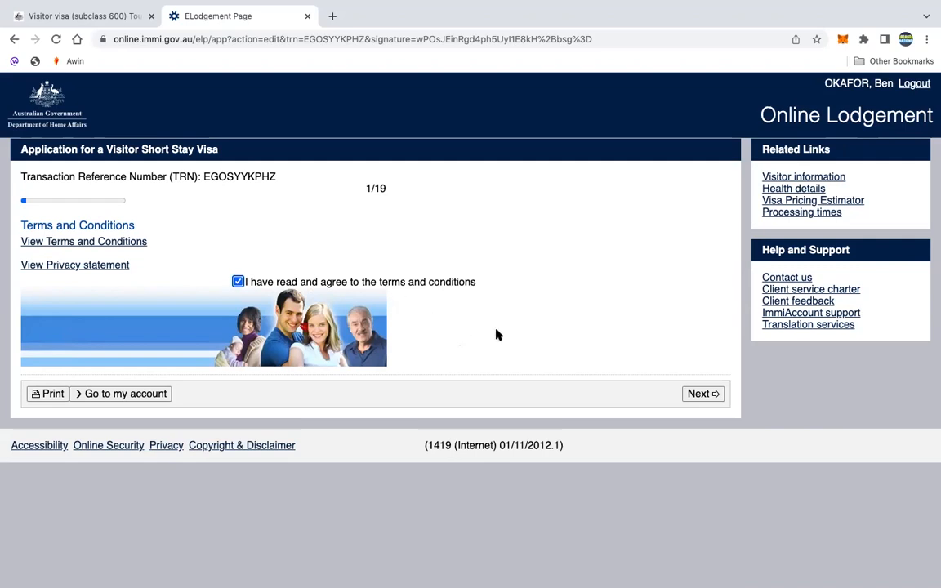
# - Advance to Application context and keep Permanent Resident as the legal status in Canada
pyautogui.click(700, 396)
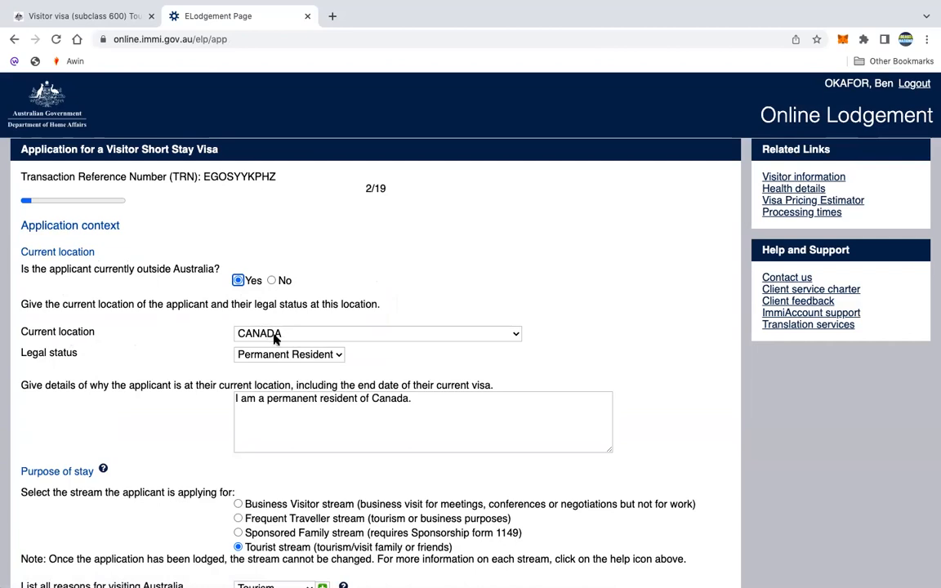
pyautogui.click(340, 357)
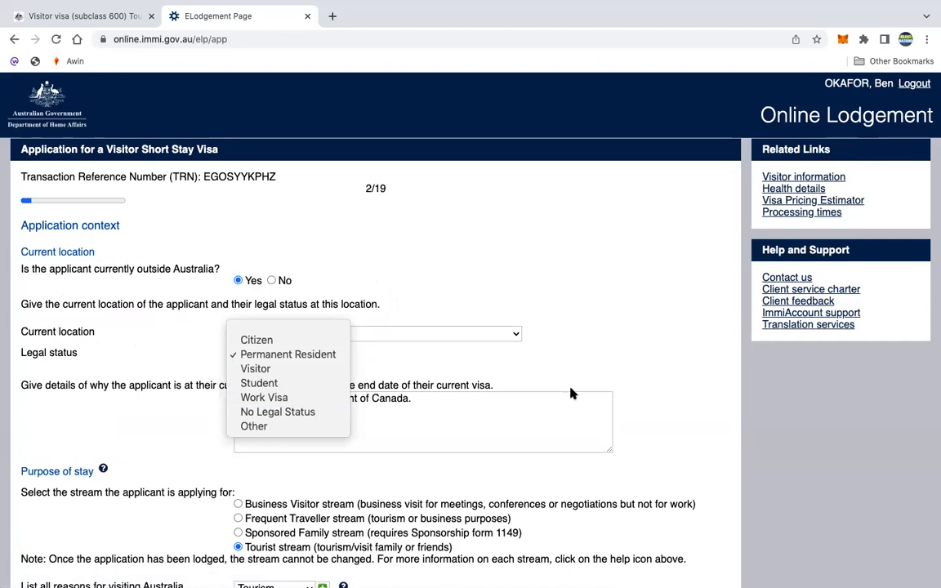
pyautogui.click(586, 372)
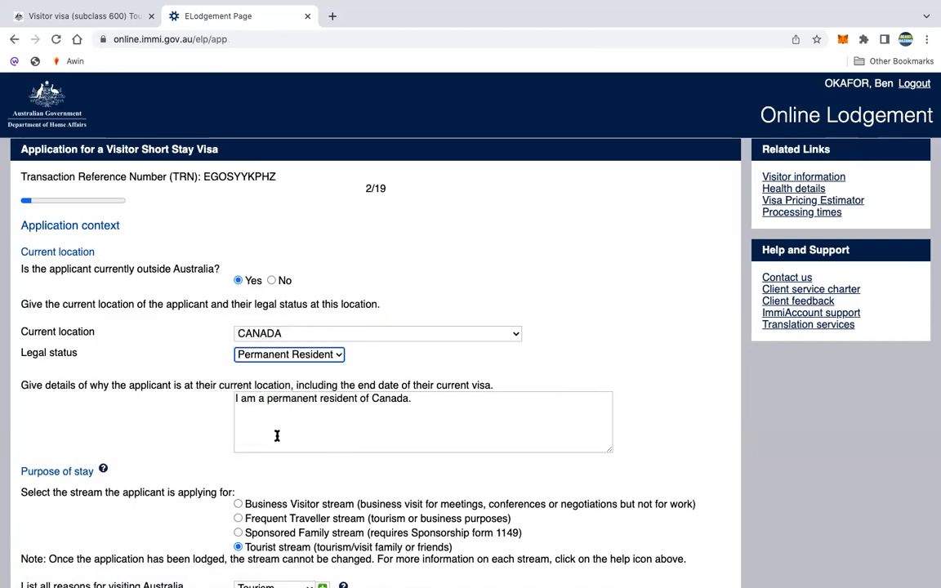
pyautogui.scroll(-3, 277, 436)
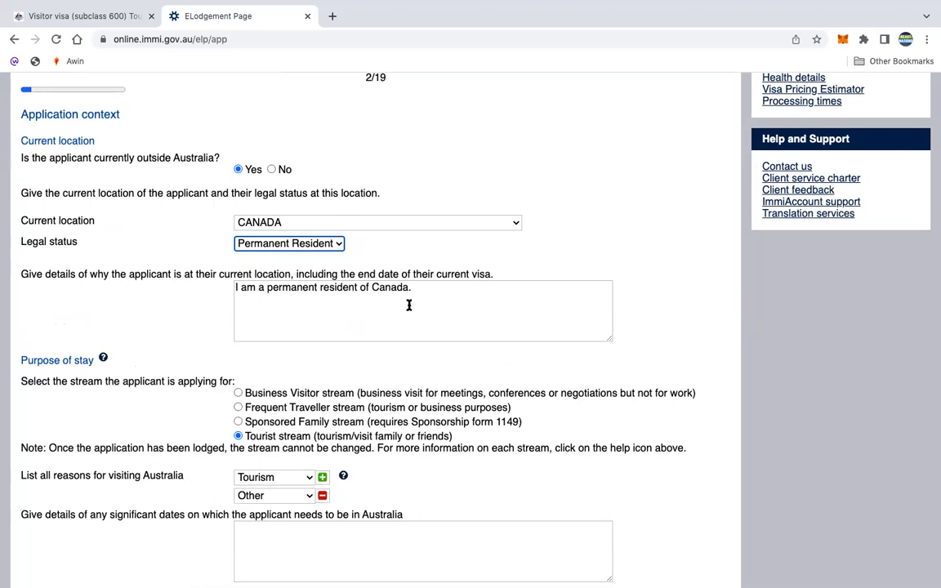
pyautogui.scroll(-2, 409, 306)
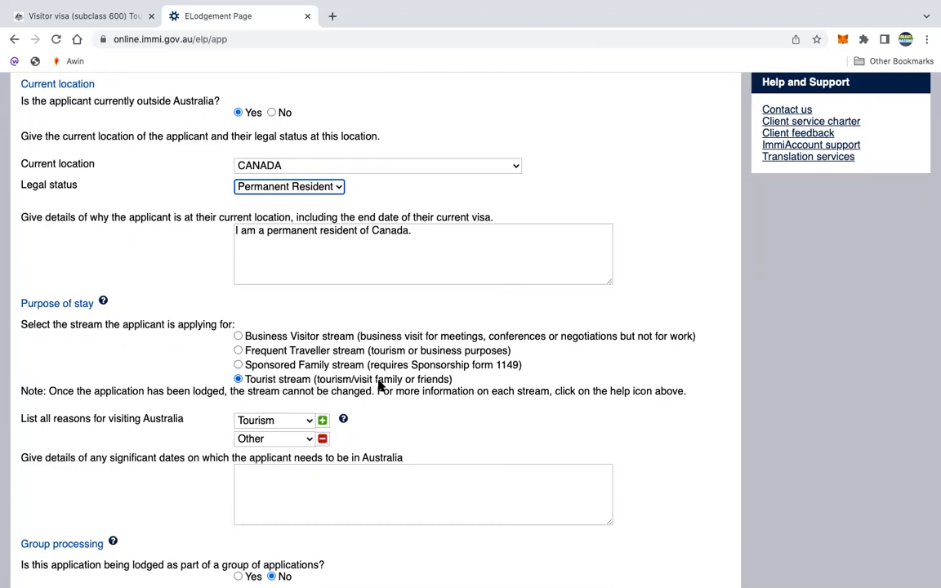
pyautogui.scroll(-3, 526, 419)
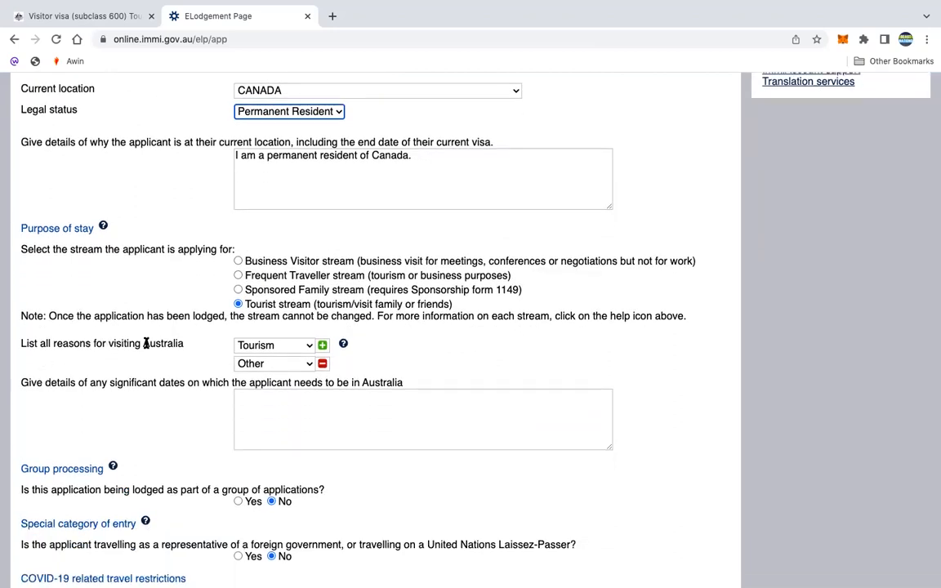
# - Keep Tourism as the first reason for visiting Australia
pyautogui.click(308, 348)
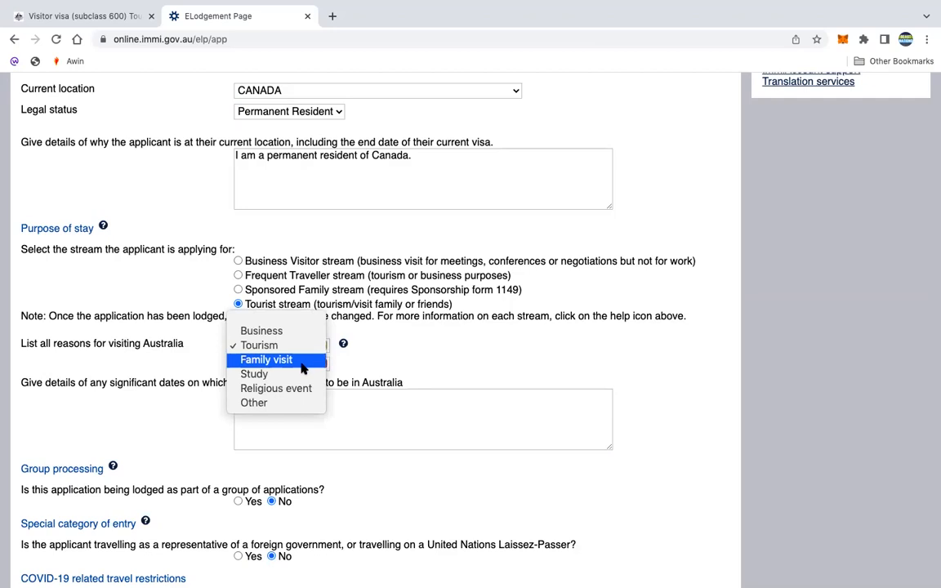
pyautogui.click(409, 359)
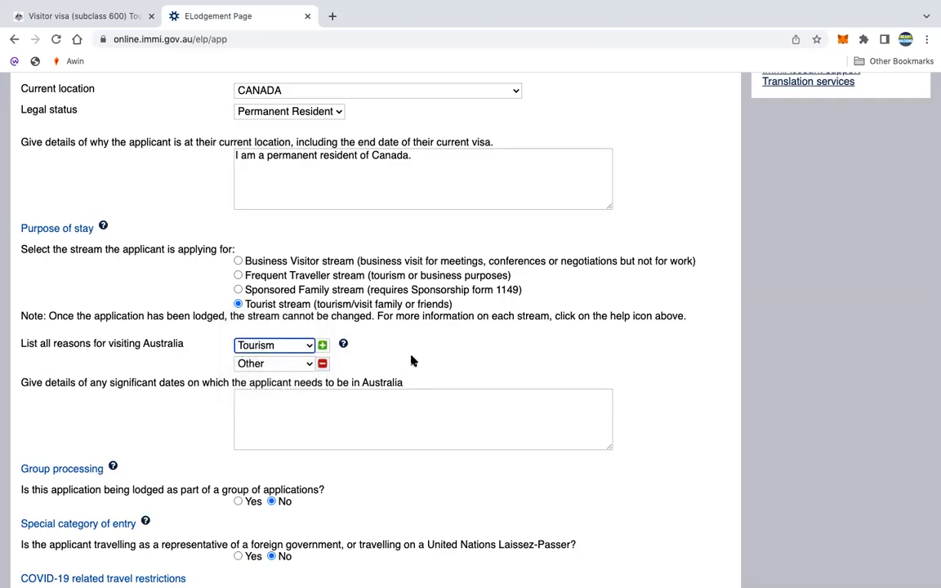
pyautogui.click(308, 346)
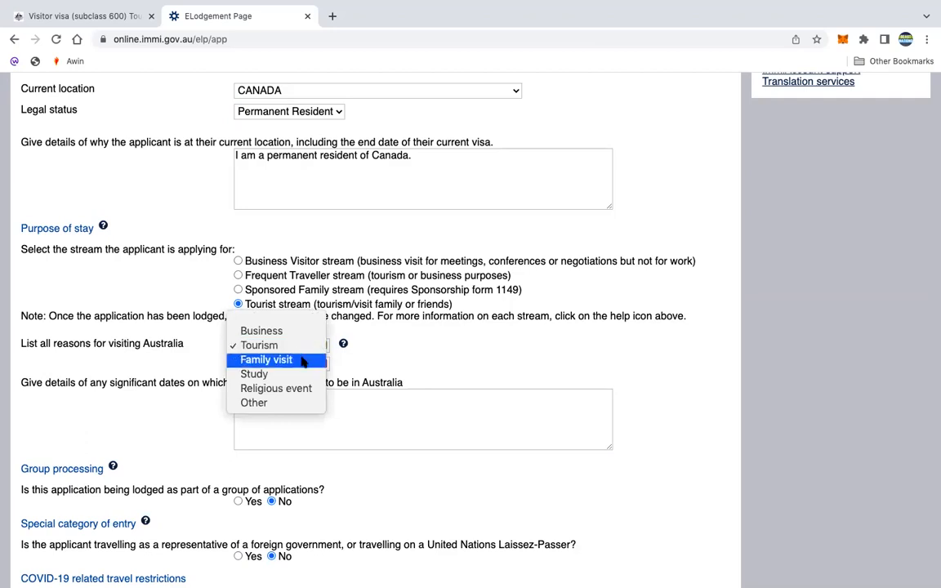
pyautogui.click(342, 353)
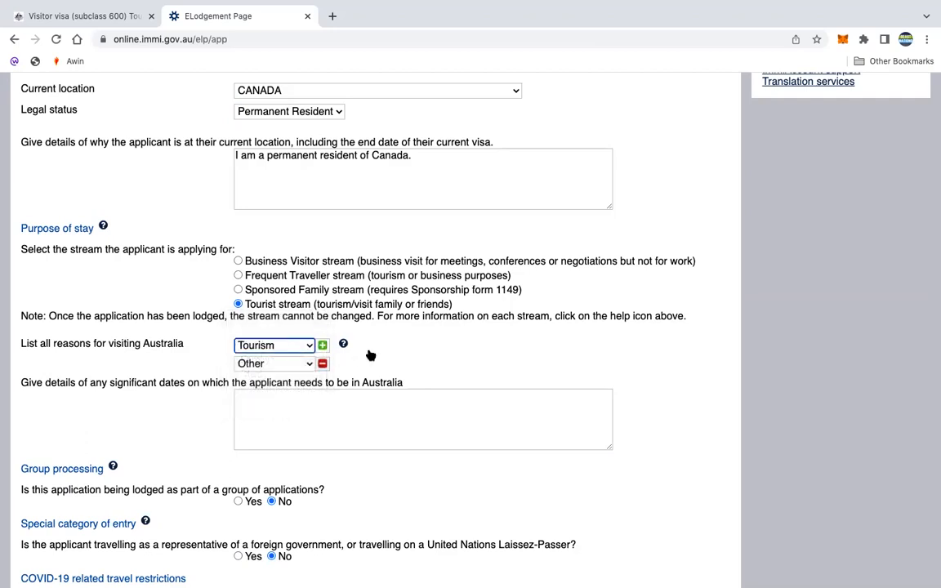
pyautogui.scroll(-2, 369, 354)
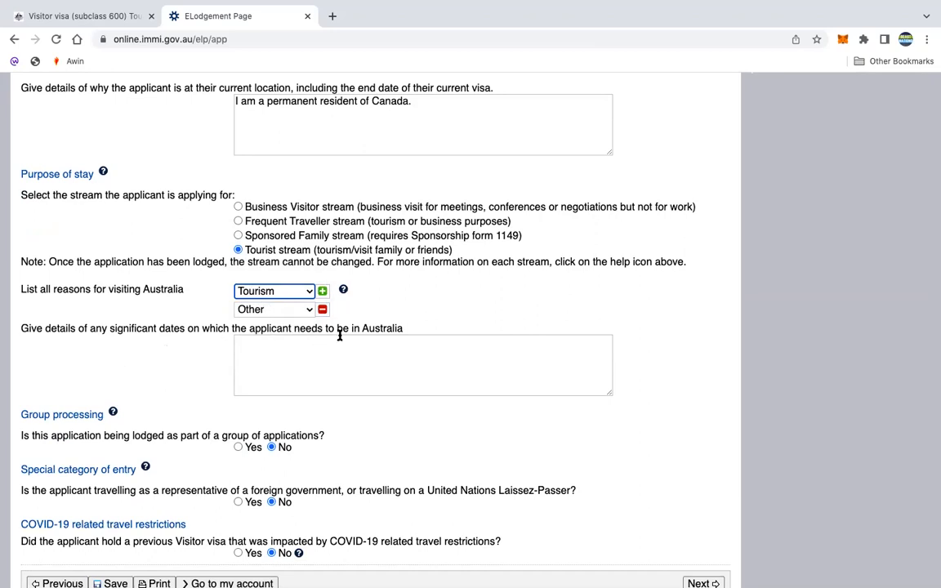
# - Leave significant dates empty and confirm No for group, special entry and COVID questions
pyautogui.click(392, 364)
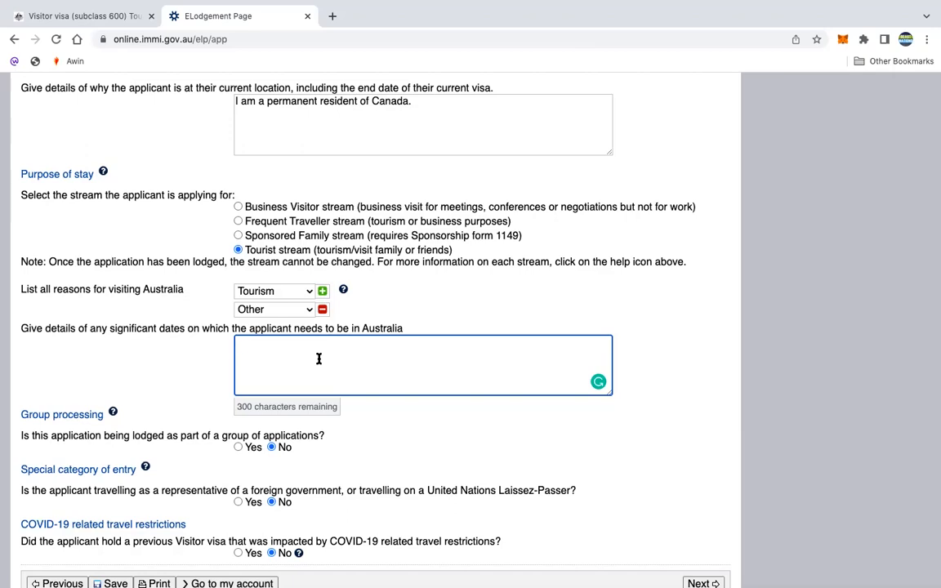
pyautogui.click(700, 413)
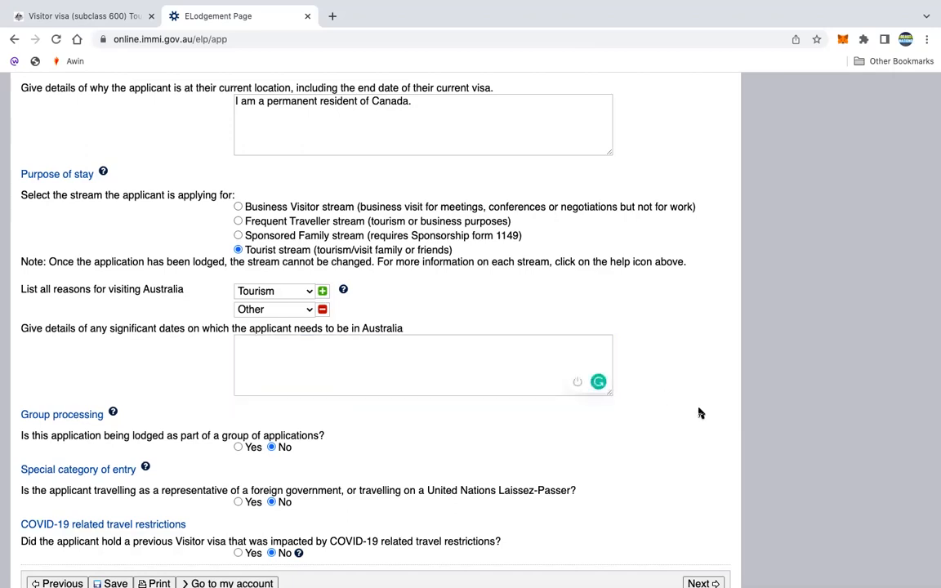
pyautogui.scroll(-2, 700, 413)
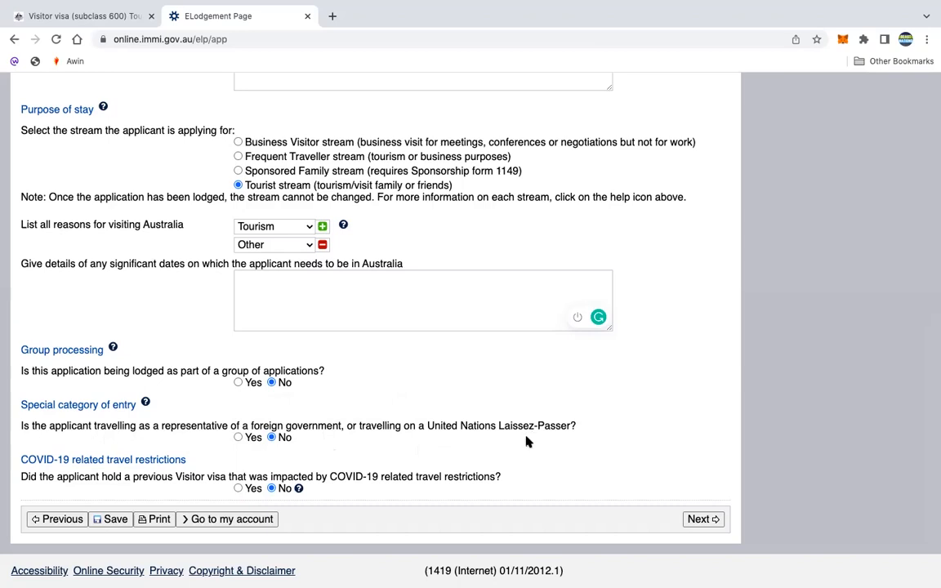
pyautogui.moveTo(500, 425); pyautogui.dragTo(571, 424)
pyautogui.click(399, 494)
pyautogui.scroll(-1, 411, 498)
# - Move to the Applicant page, save the details and review the passport information
pyautogui.click(697, 520)
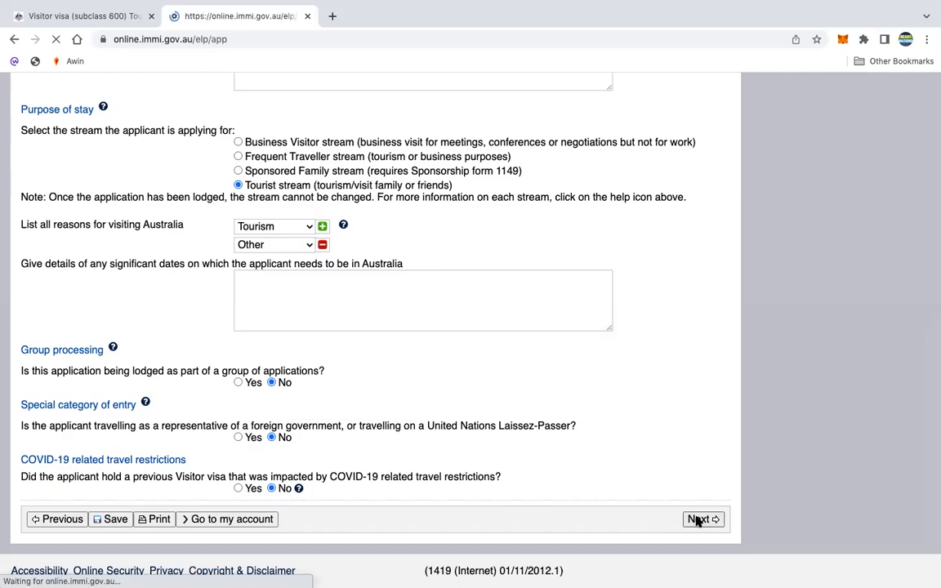
pyautogui.scroll(-10, 697, 521)
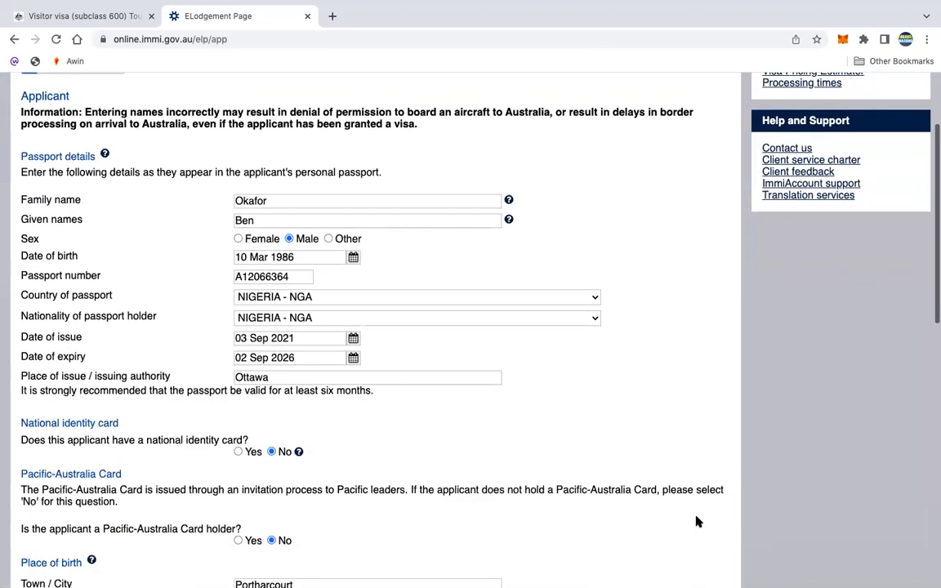
pyautogui.scroll(-5, 697, 521)
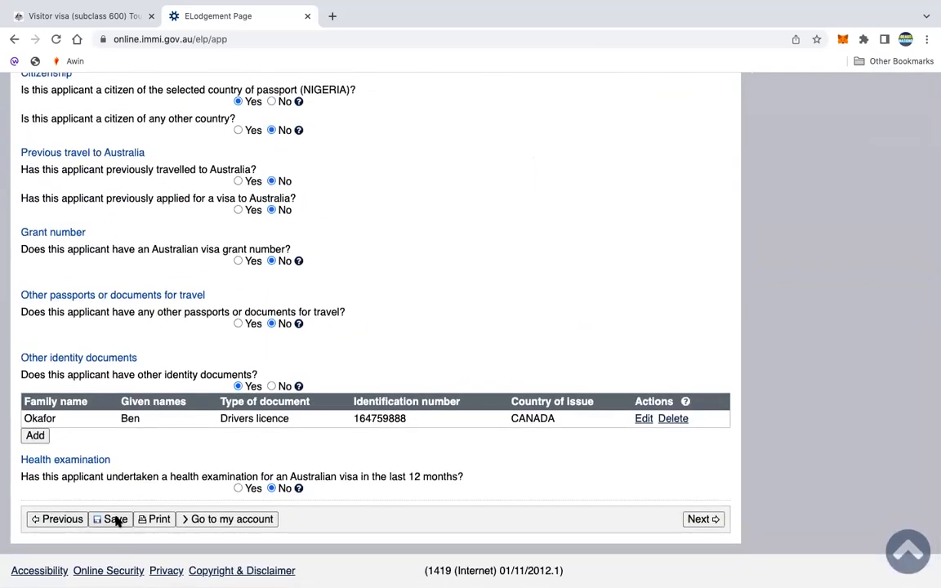
pyautogui.click(120, 522)
pyautogui.scroll(10, 458, 239)
pyautogui.scroll(-1, 458, 239)
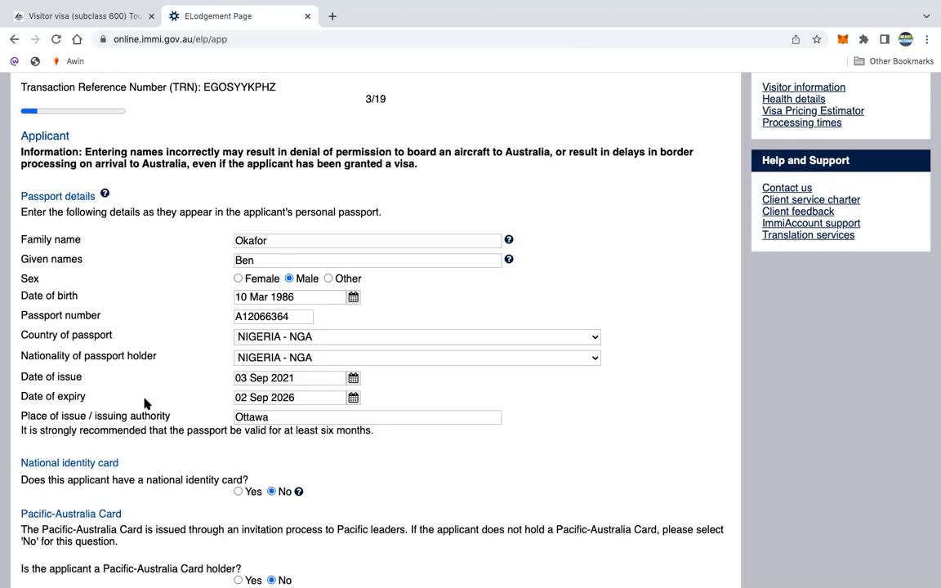
pyautogui.scroll(-1, 196, 403)
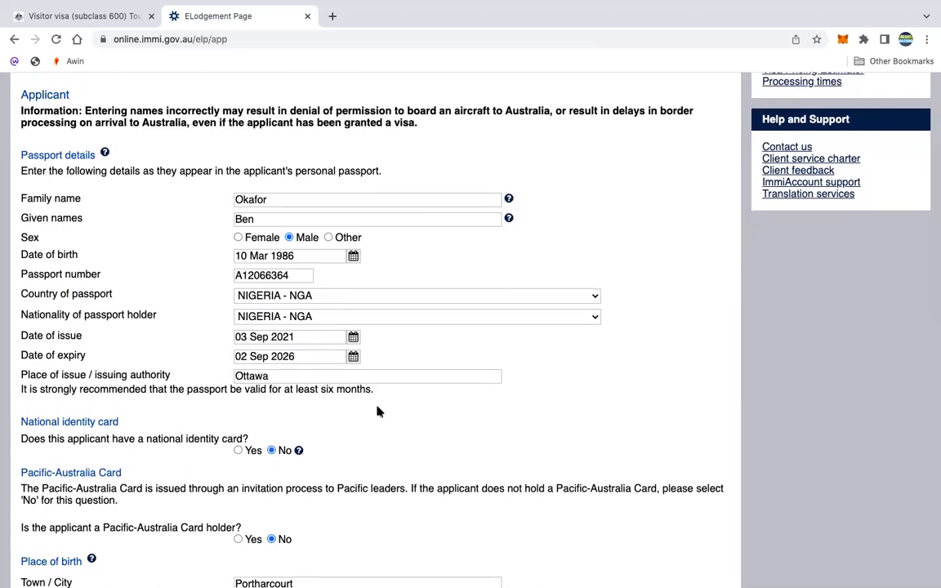
pyautogui.scroll(-1, 458, 462)
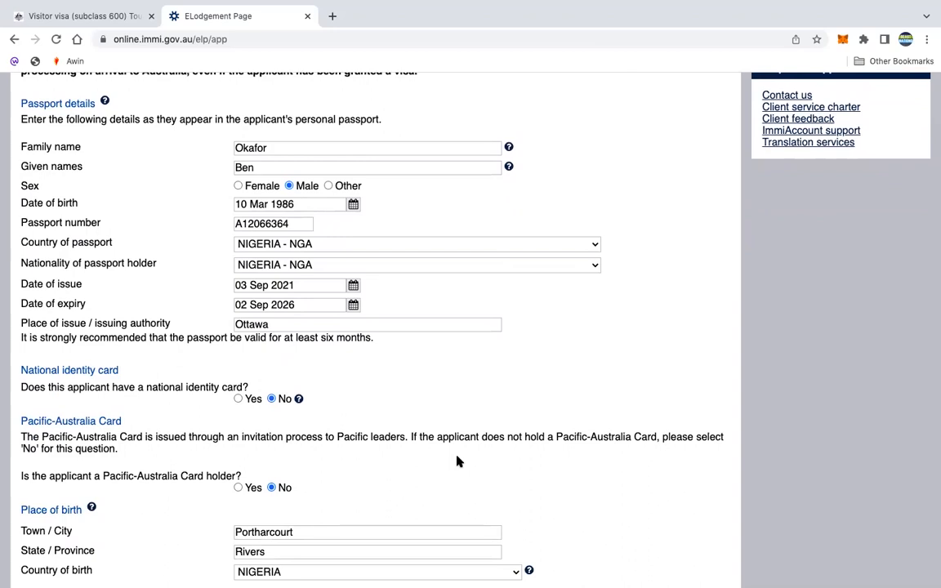
pyautogui.scroll(-3, 455, 363)
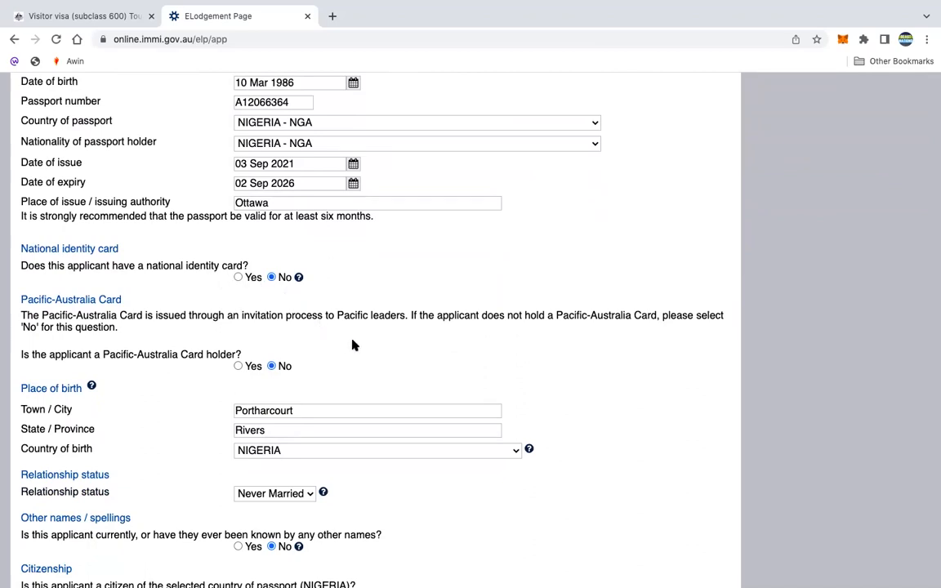
pyautogui.scroll(-2, 360, 347)
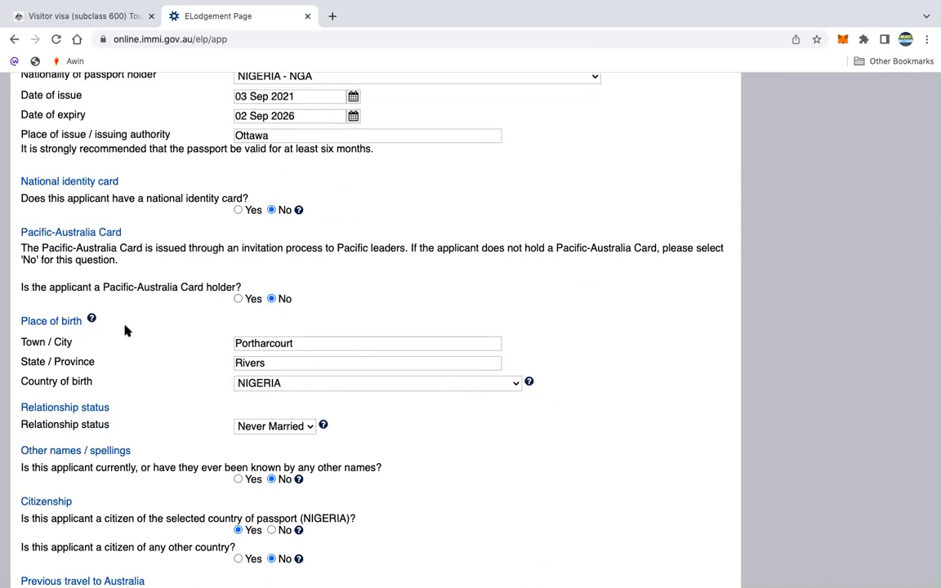
pyautogui.scroll(-1, 126, 329)
pyautogui.scroll(-1, 126, 329)
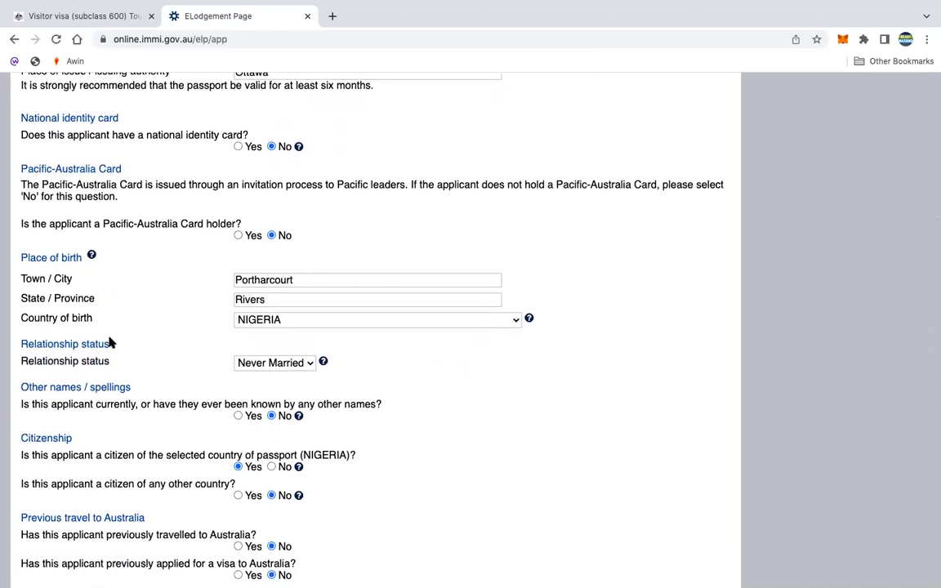
# - Keep Never Married as relationship status and No for previous travel to Australia, then proceed
pyautogui.click(309, 365)
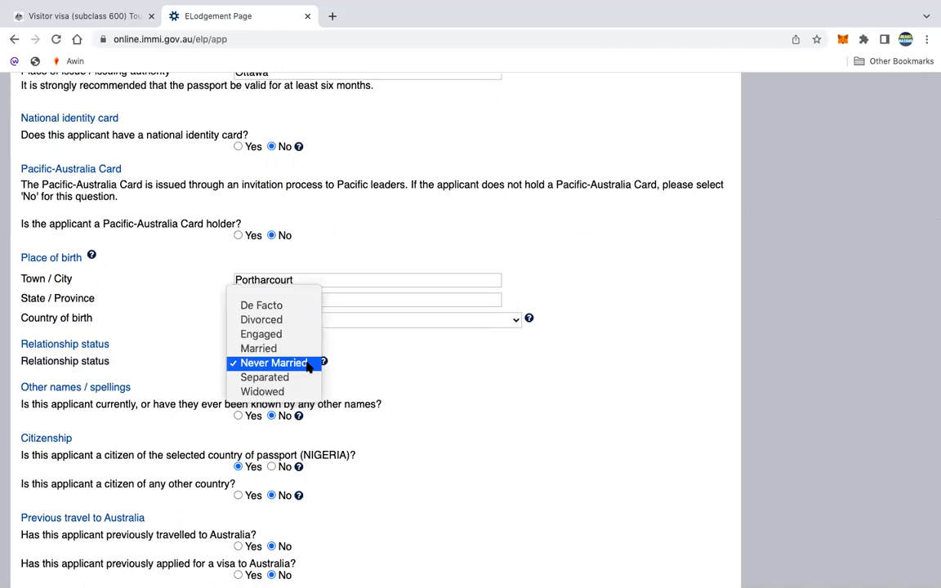
pyautogui.click(440, 385)
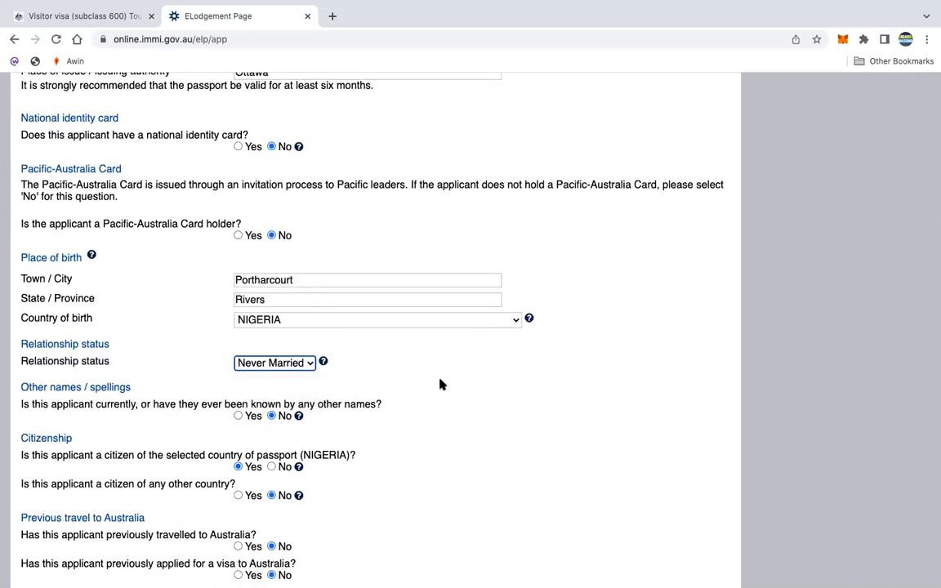
pyautogui.scroll(-2, 440, 384)
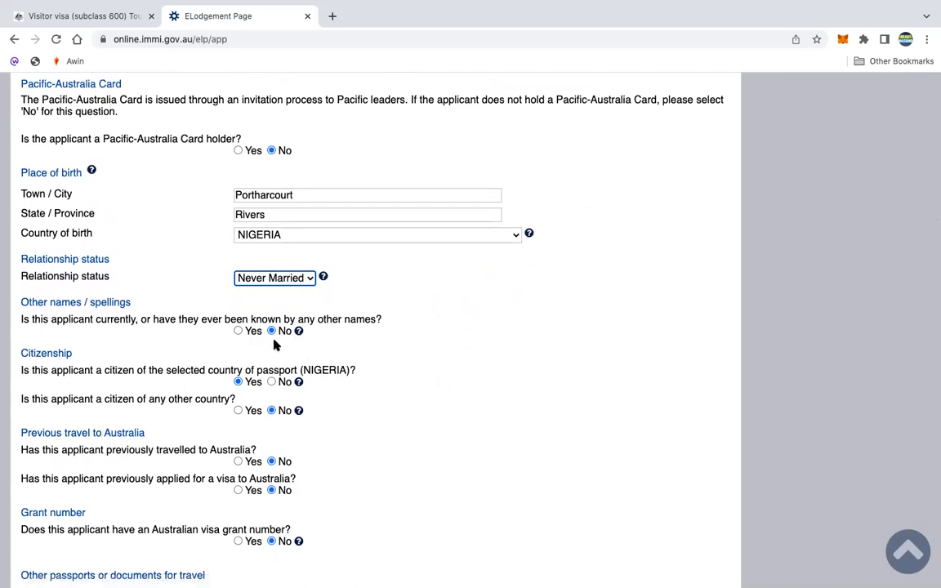
pyautogui.scroll(-1, 272, 338)
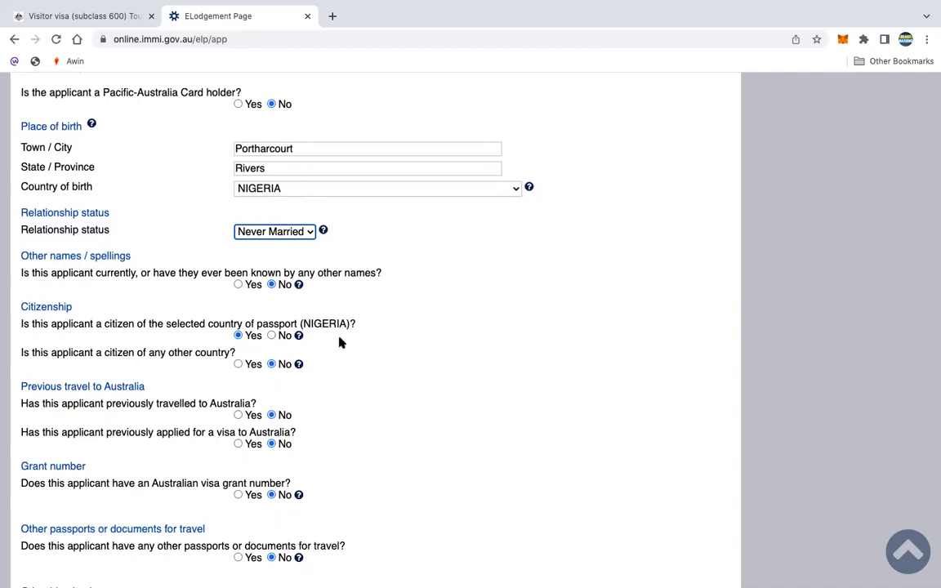
pyautogui.scroll(-1, 340, 340)
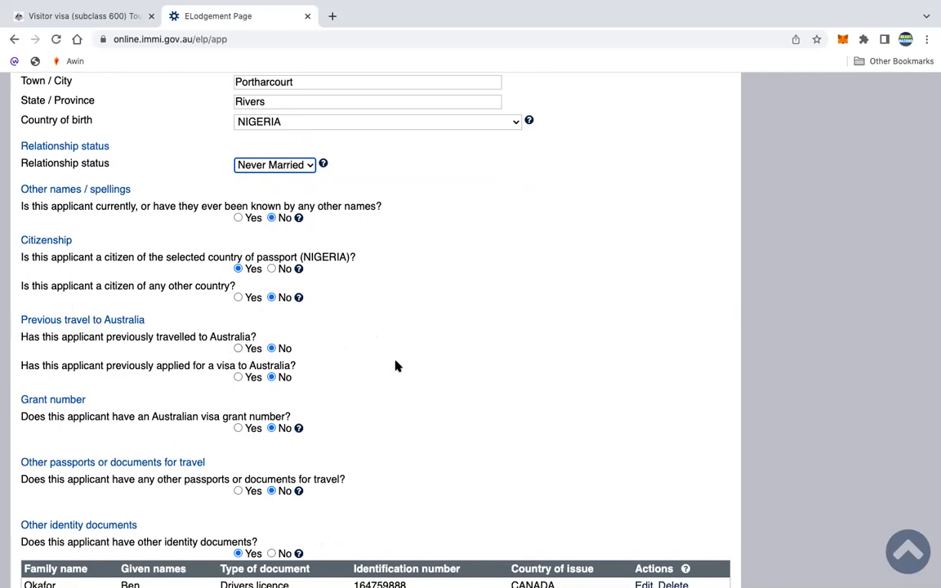
pyautogui.click(237, 349)
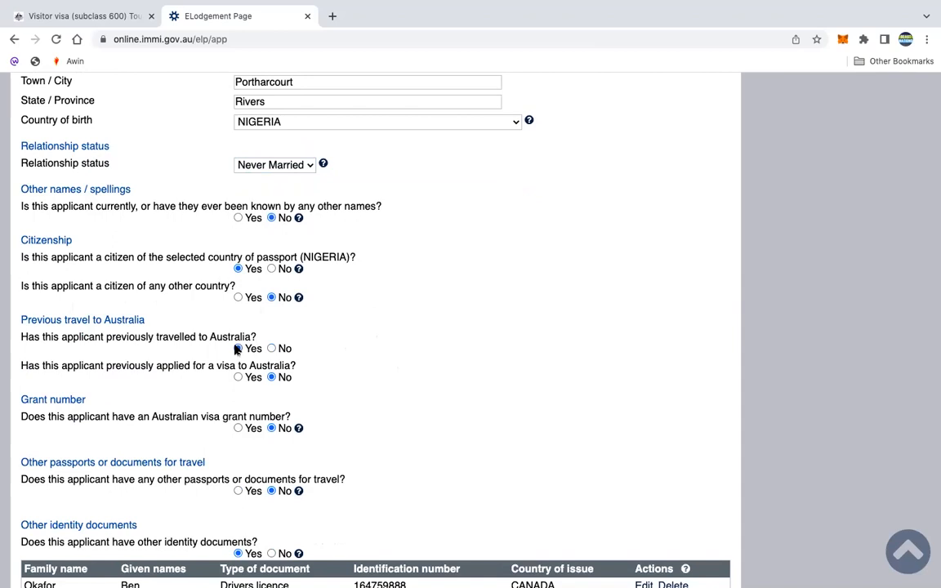
pyautogui.click(272, 349)
pyautogui.scroll(-1, 381, 400)
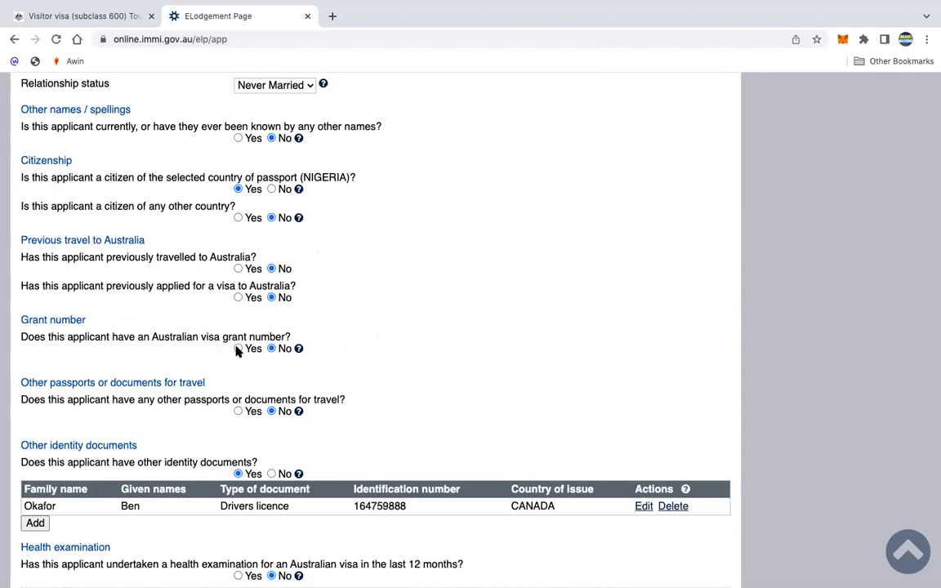
pyautogui.scroll(-1, 306, 349)
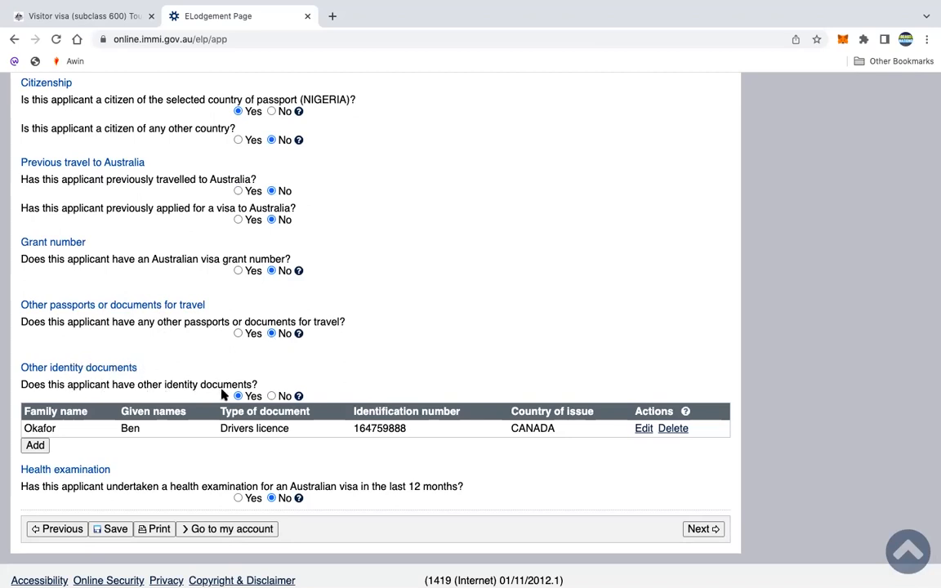
pyautogui.scroll(-1, 424, 353)
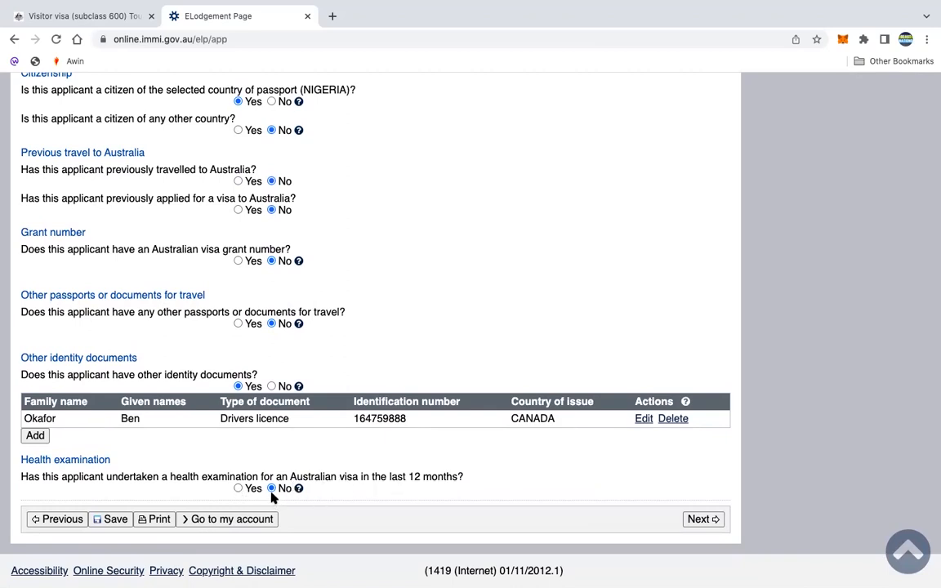
pyautogui.click(699, 520)
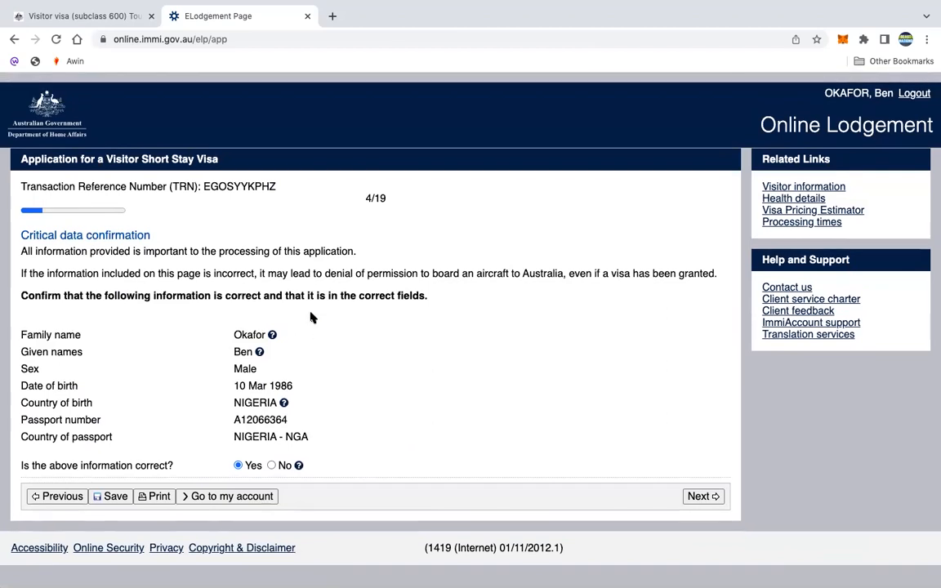
# - Confirm Yes that the critical details are correct and advance to Travelling companions
pyautogui.moveTo(324, 409); pyautogui.dragTo(288, 281)
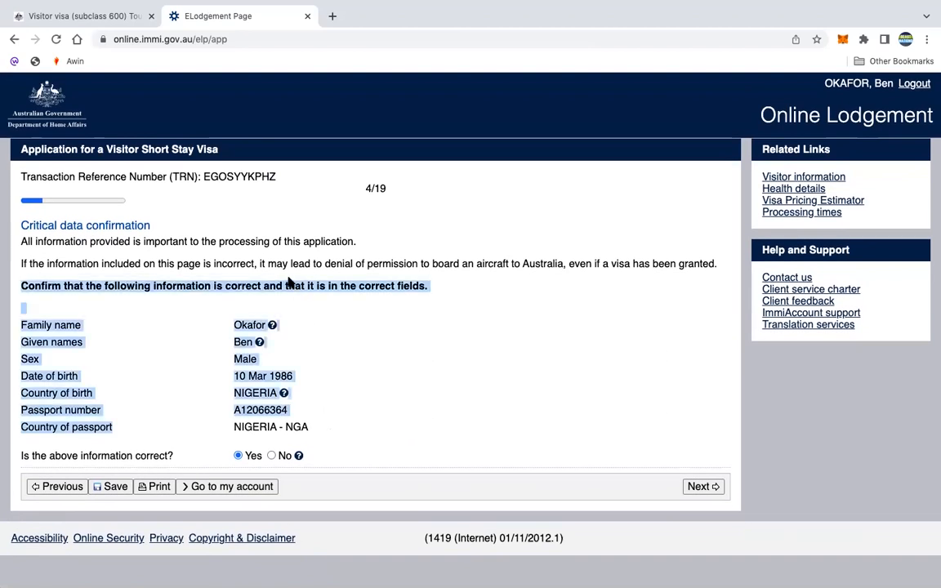
pyautogui.click(441, 463)
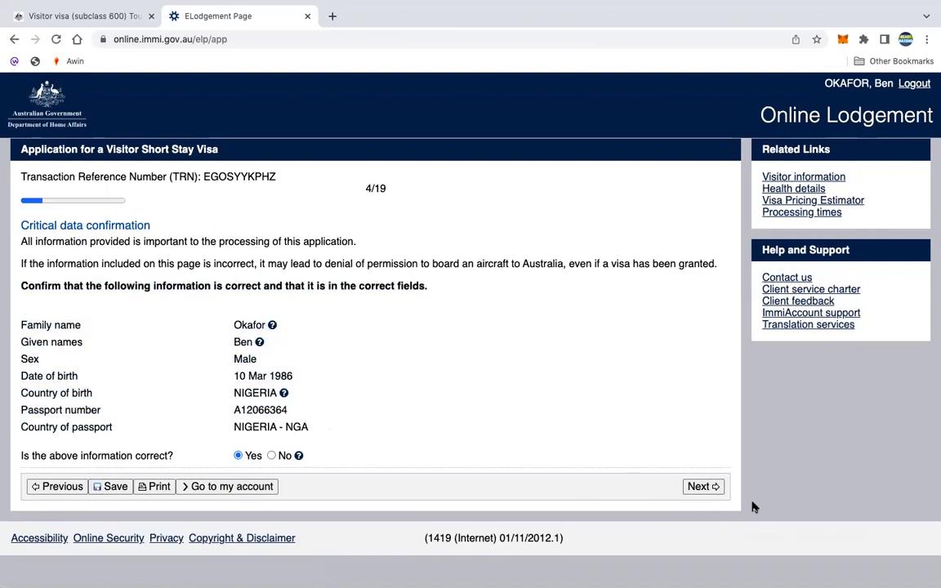
pyautogui.click(693, 487)
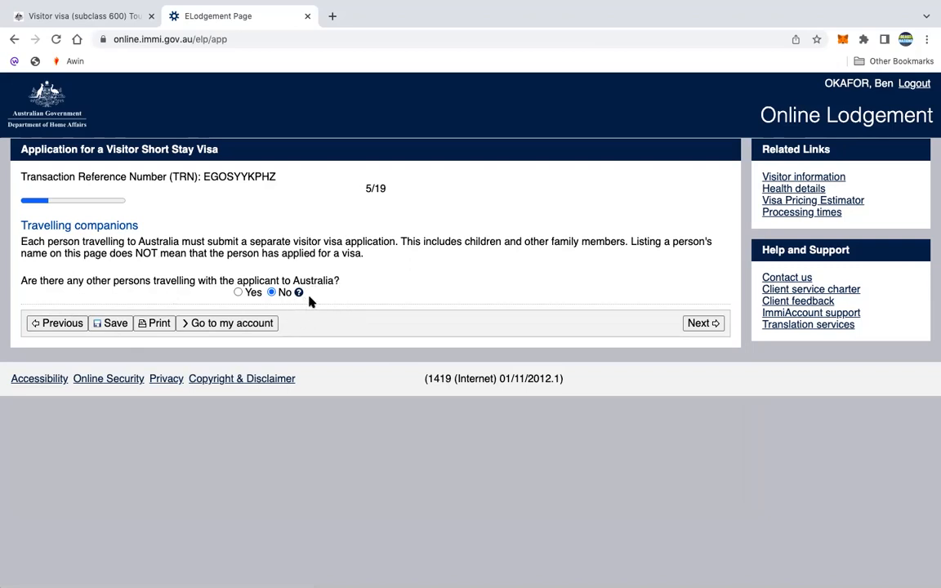
# - Answer No to other persons travelling with the applicant and continue to Contact details
pyautogui.click(237, 292)
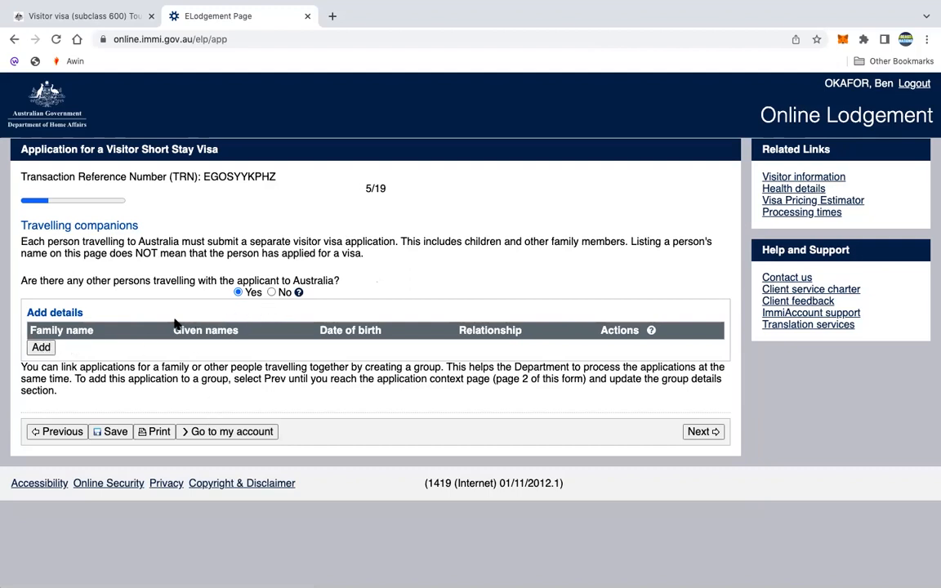
pyautogui.click(272, 291)
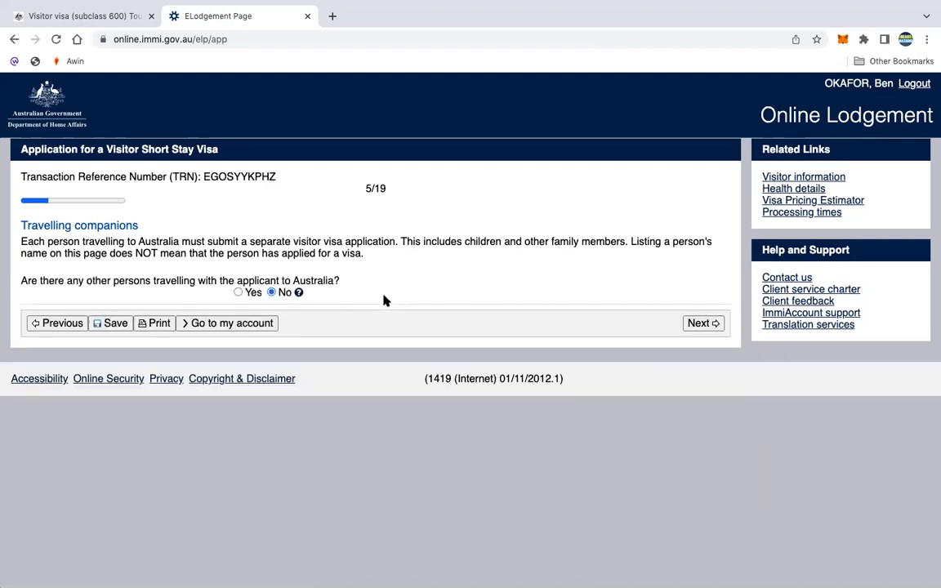
pyautogui.click(701, 323)
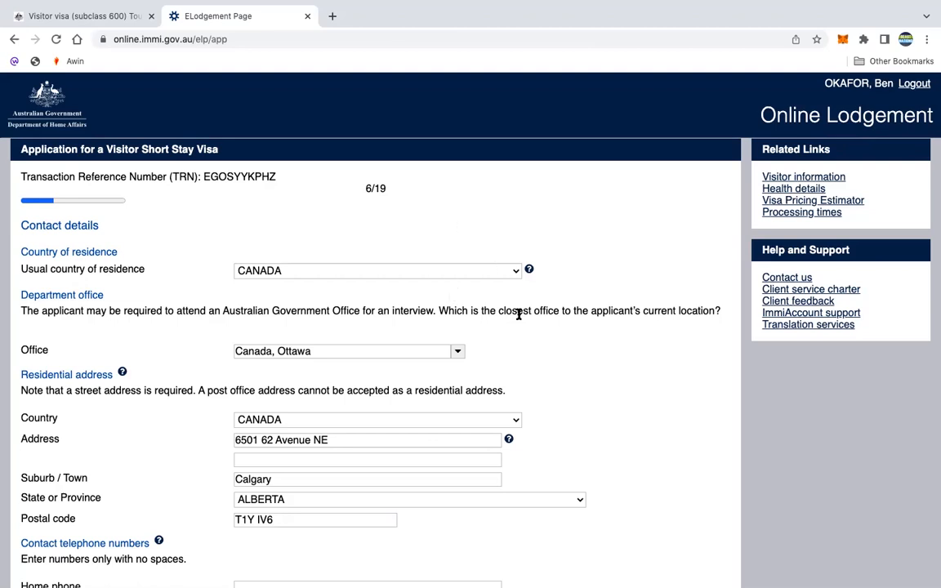
# - Check the department office list and submit the Contact details page with phone, email and postal address
pyautogui.scroll(-1, 260, 276)
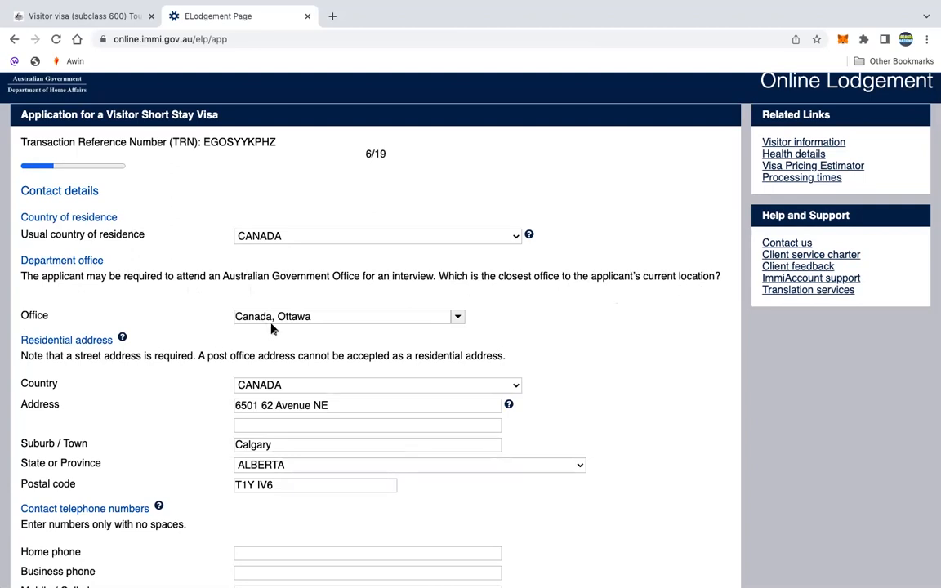
pyautogui.click(457, 317)
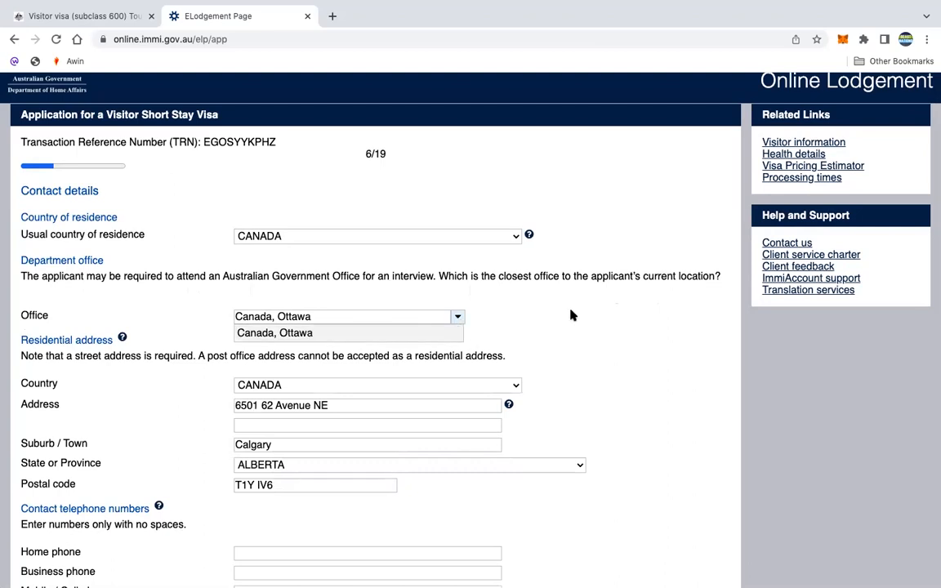
pyautogui.scroll(-2, 534, 317)
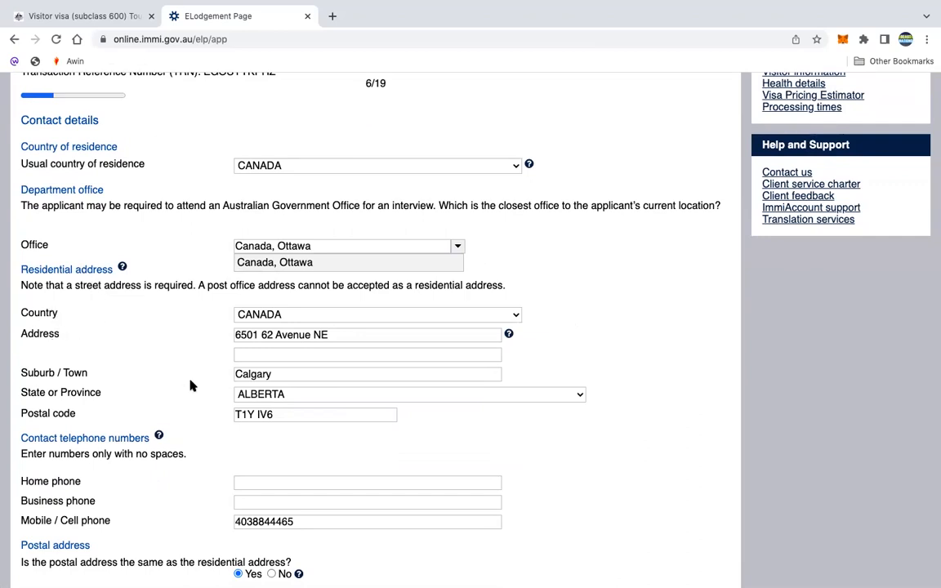
pyautogui.scroll(-1, 189, 383)
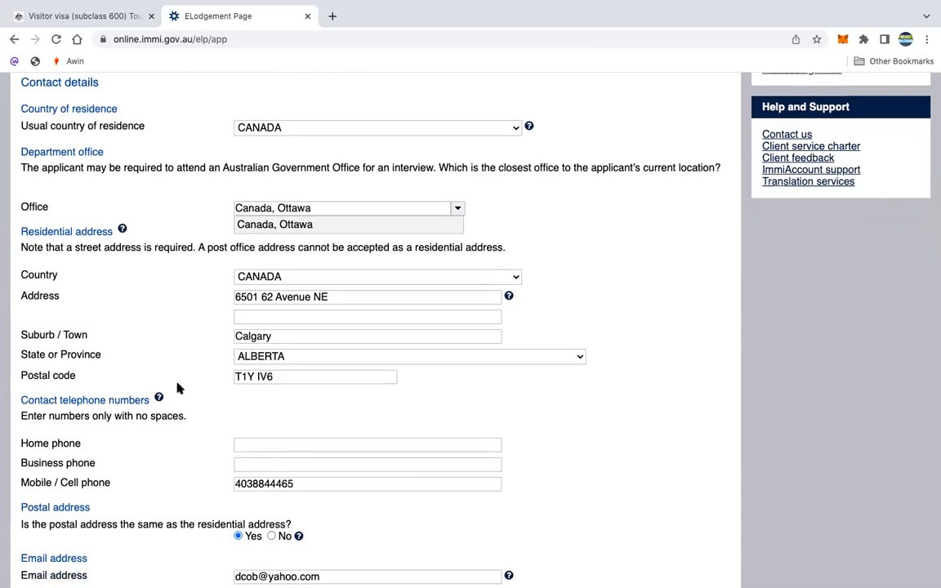
pyautogui.scroll(-1, 404, 397)
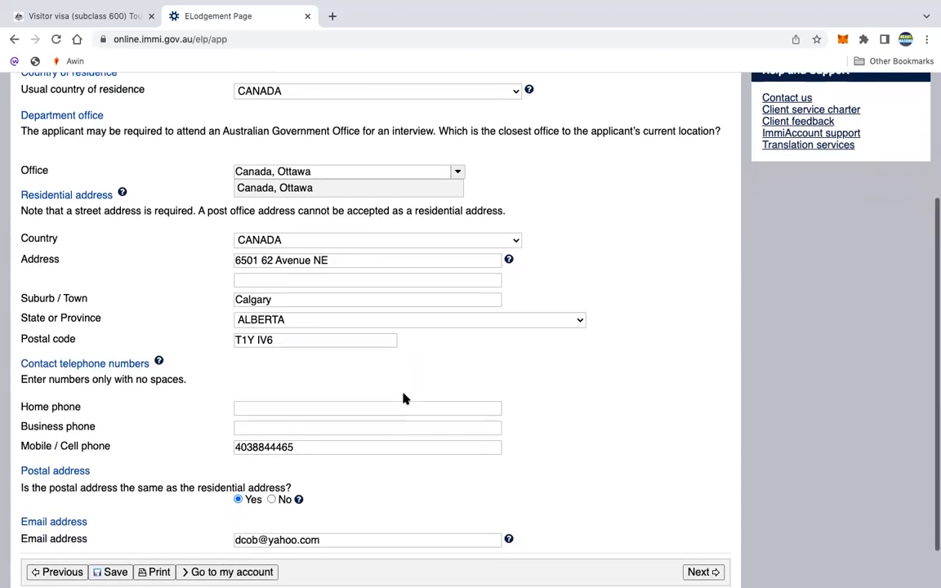
pyautogui.scroll(-2, 403, 397)
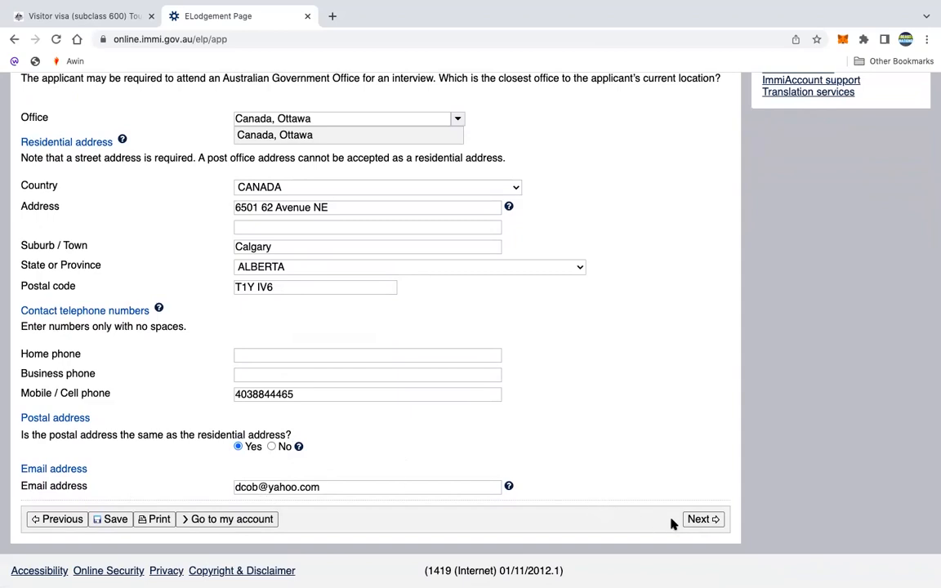
pyautogui.click(694, 518)
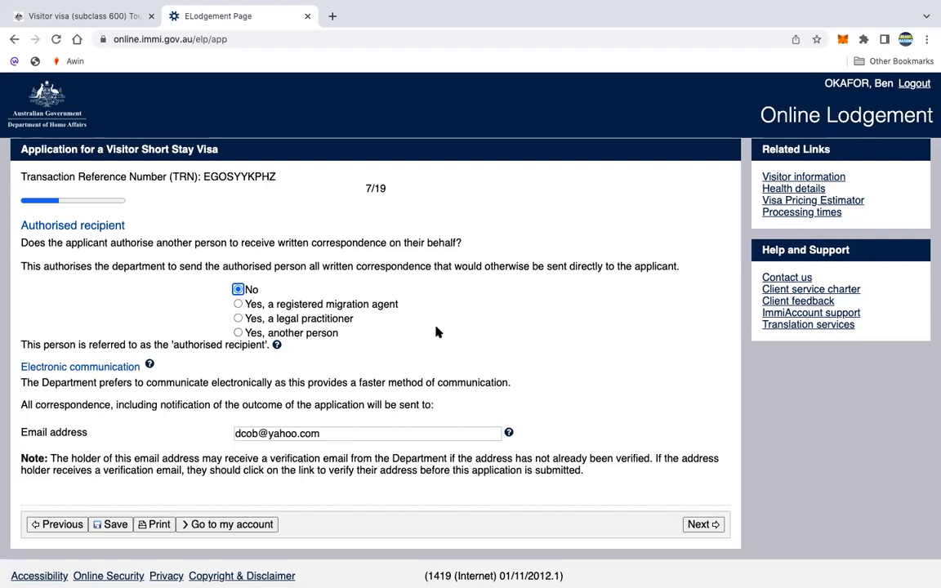
# - Keep No for authorised recipient and continue to the non-accompanying family members page
pyautogui.scroll(-1, 437, 332)
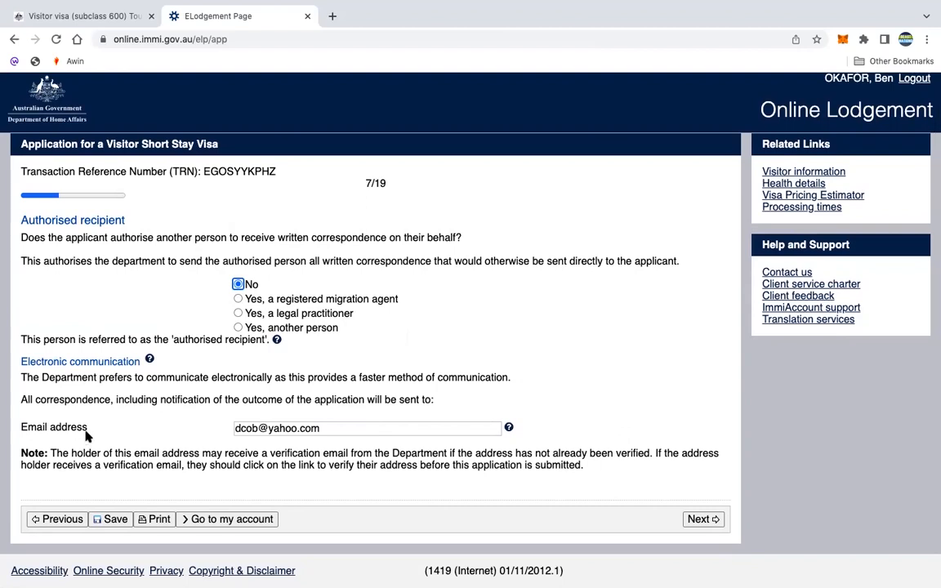
pyautogui.click(698, 523)
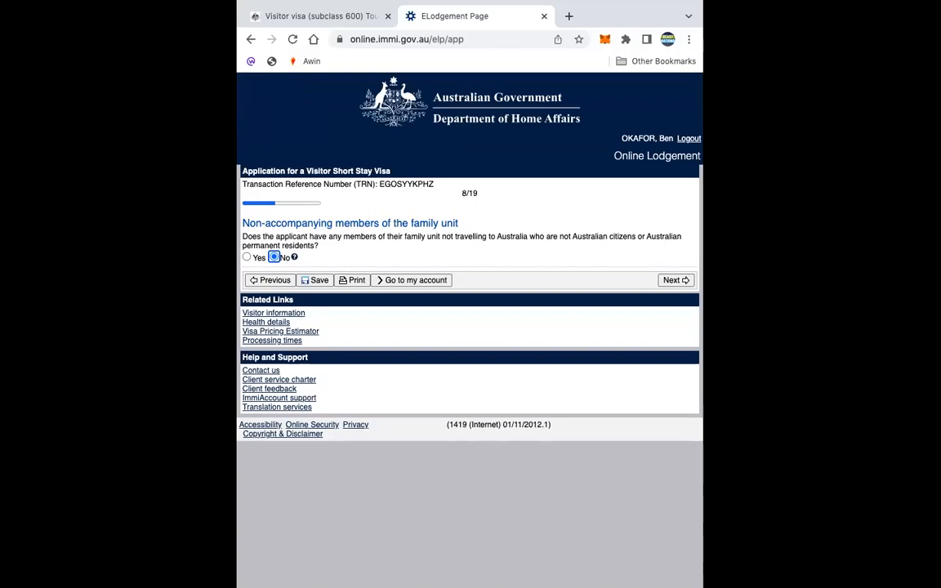
# - Answer No to non-accompanying family members after briefly trying Yes, and continue to Entry to Australia
pyautogui.moveTo(555, 2)
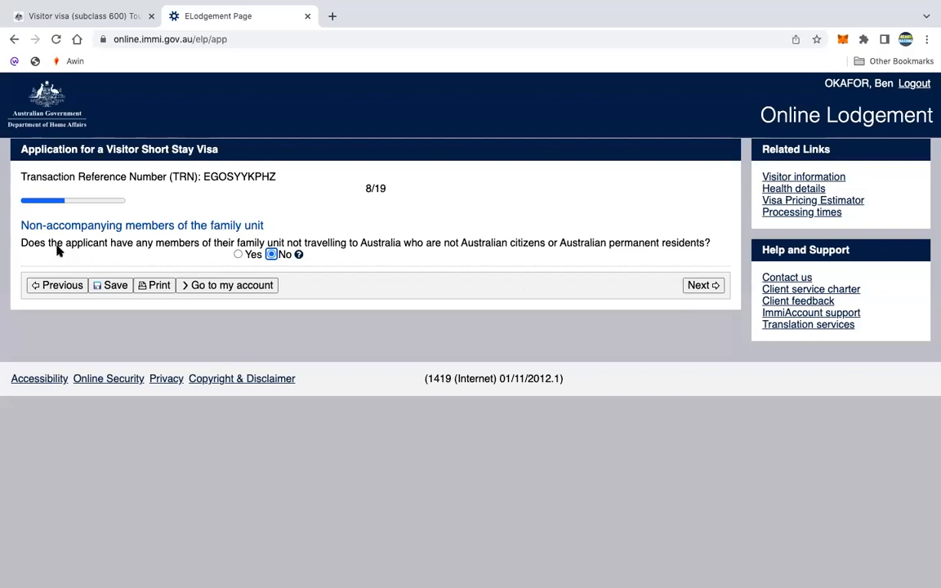
pyautogui.click(238, 254)
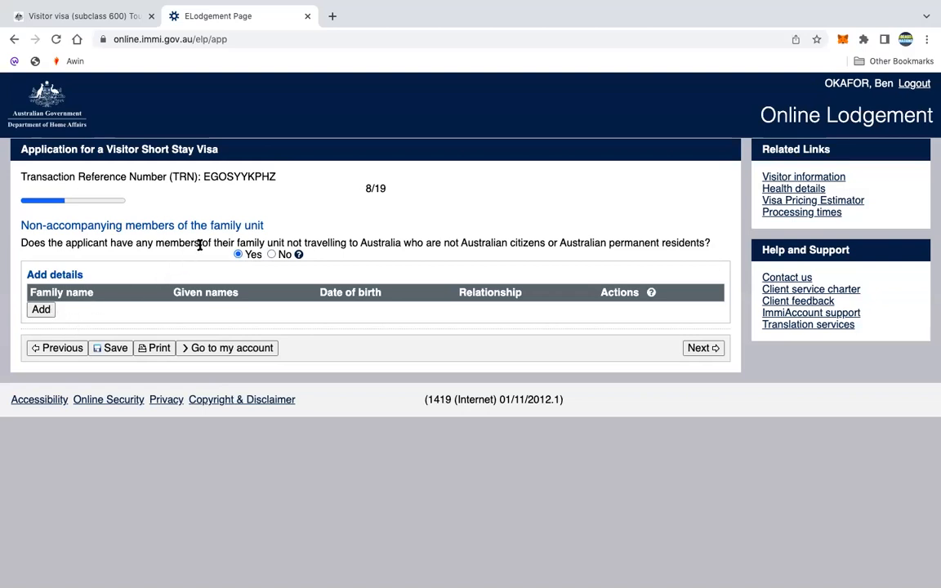
pyautogui.click(271, 254)
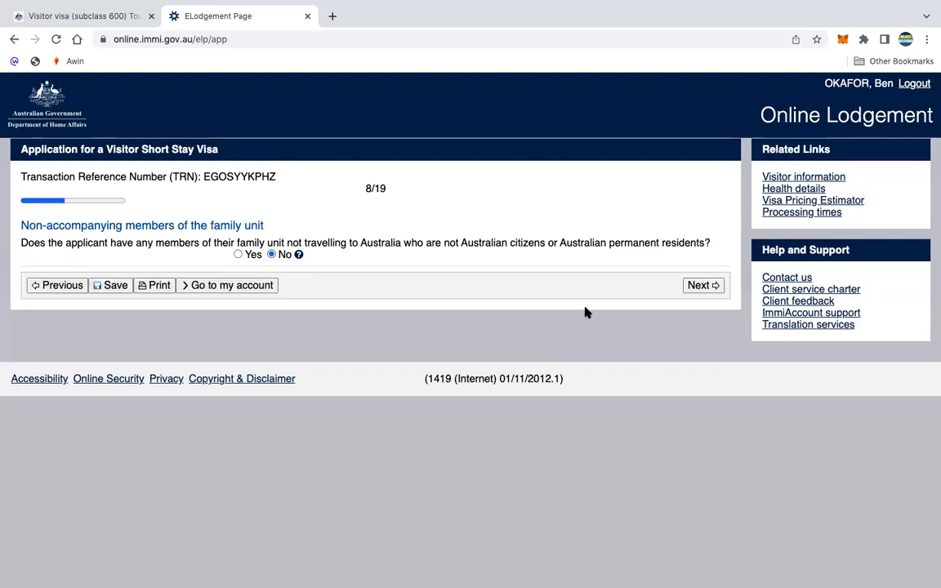
pyautogui.click(697, 284)
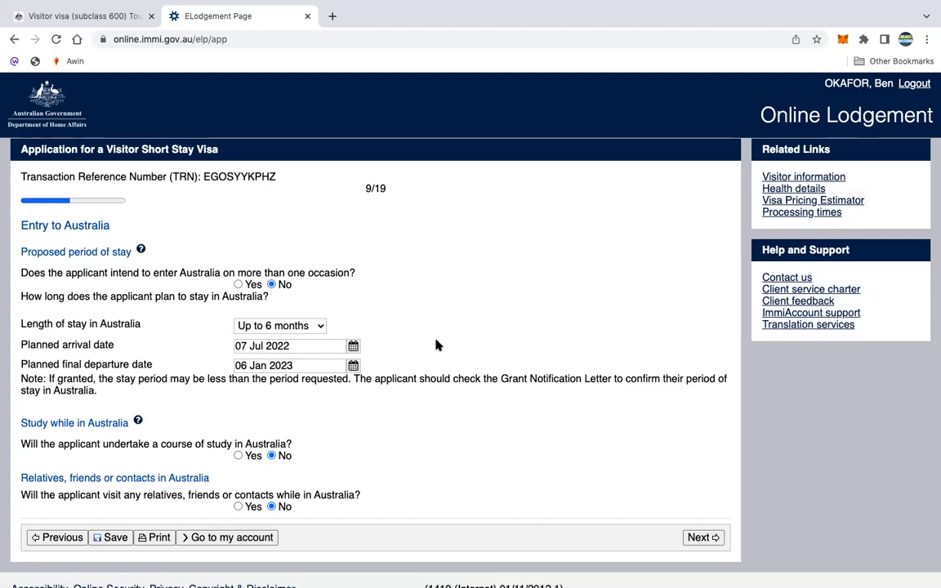
pyautogui.scroll(-1, 445, 304)
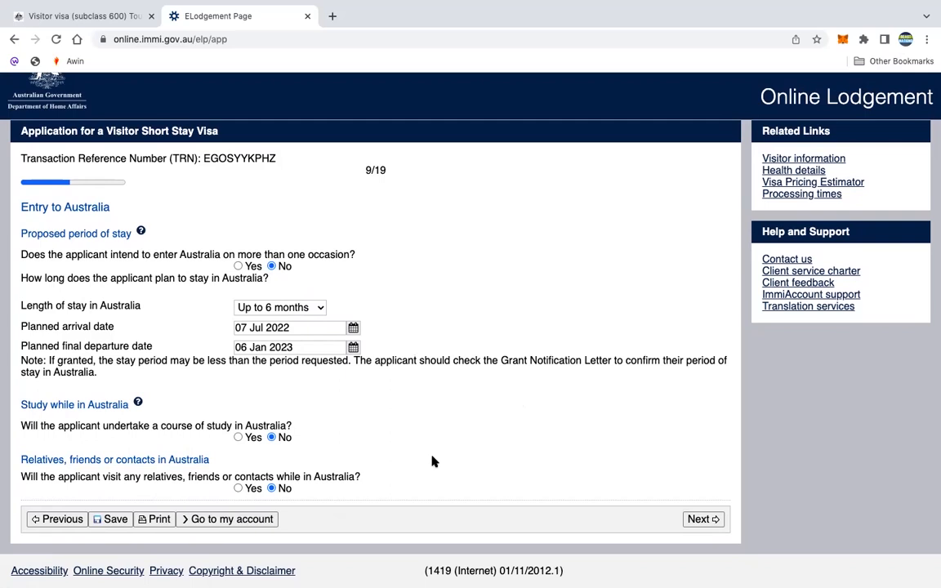
# - Leave the visiting relatives or contacts answer on No and submit the Entry to Australia page
pyautogui.click(238, 489)
pyautogui.scroll(-1, 163, 486)
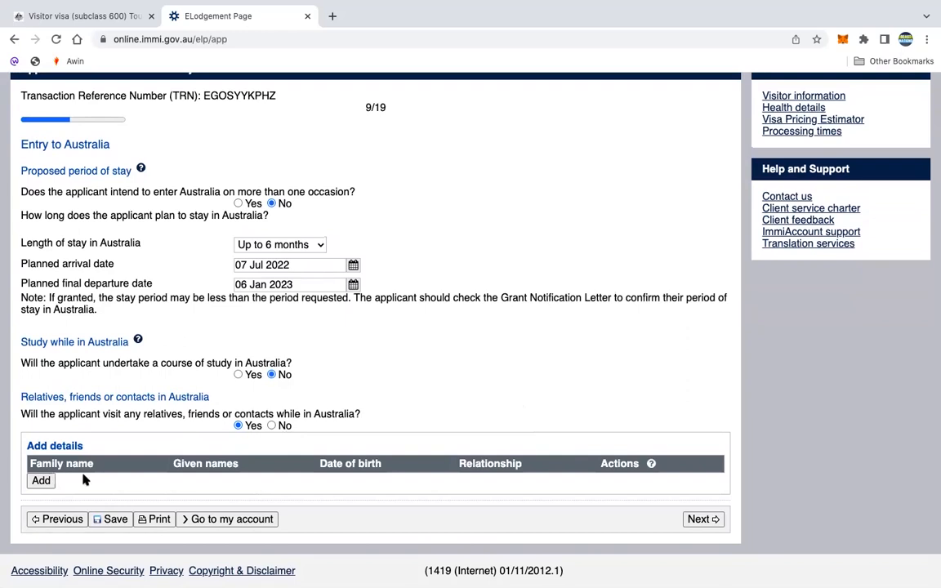
pyautogui.click(272, 426)
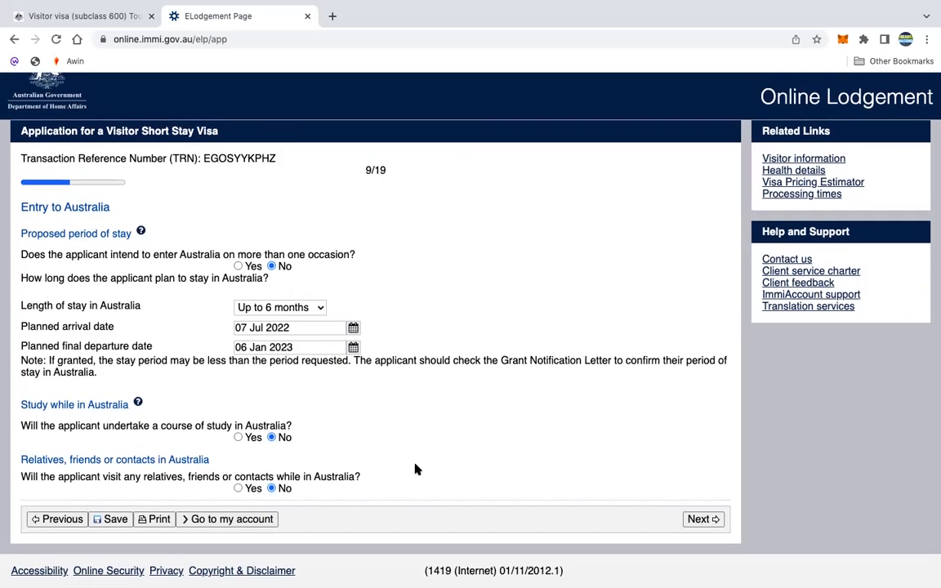
pyautogui.click(238, 489)
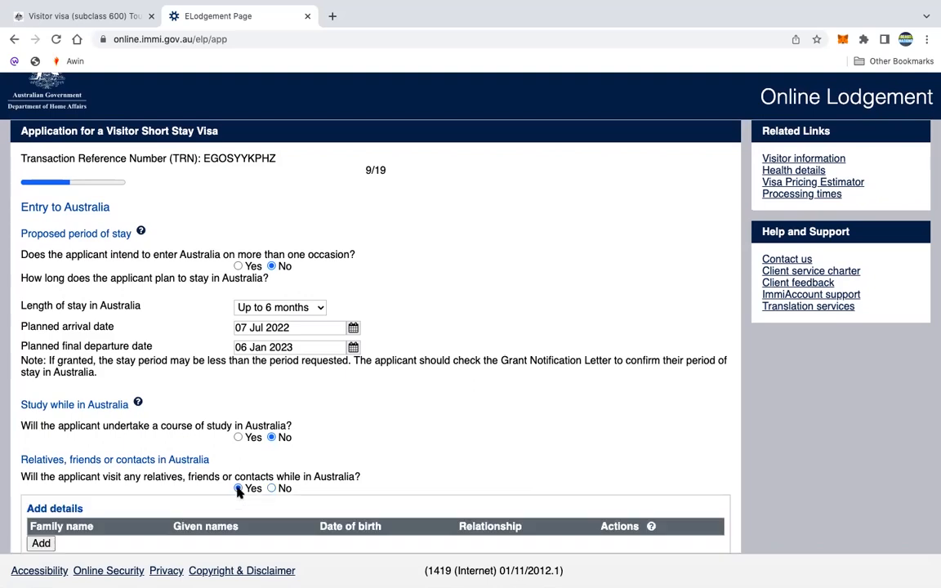
pyautogui.scroll(-1, 196, 500)
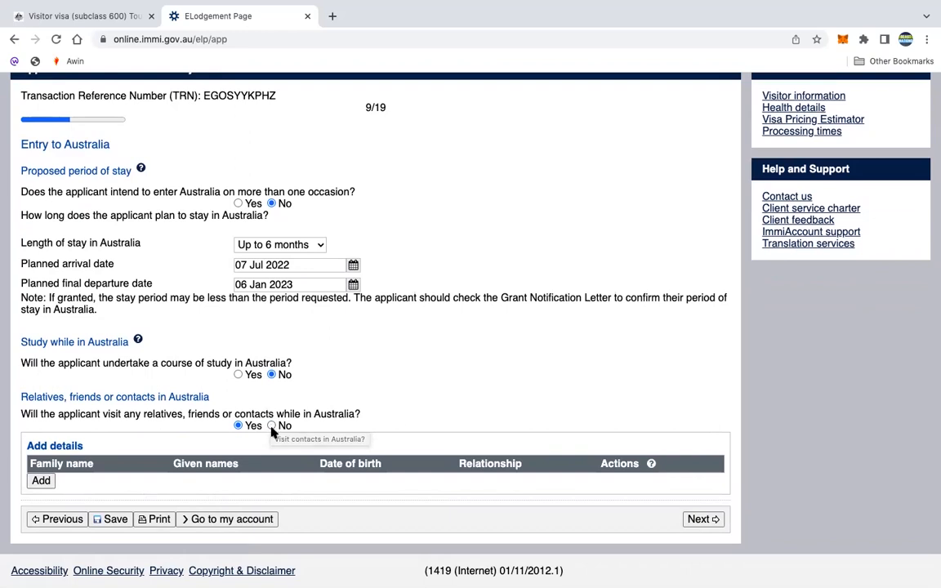
pyautogui.click(272, 425)
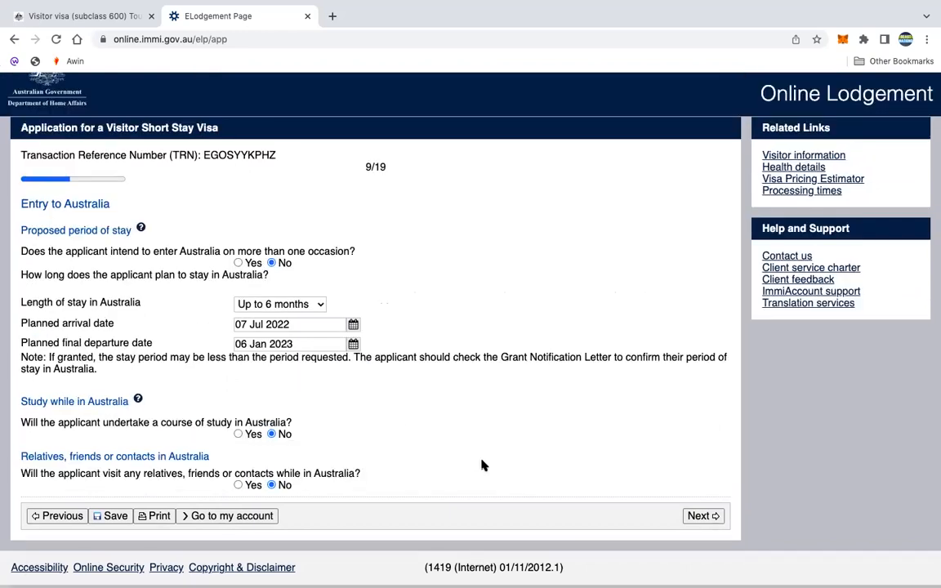
pyautogui.click(695, 519)
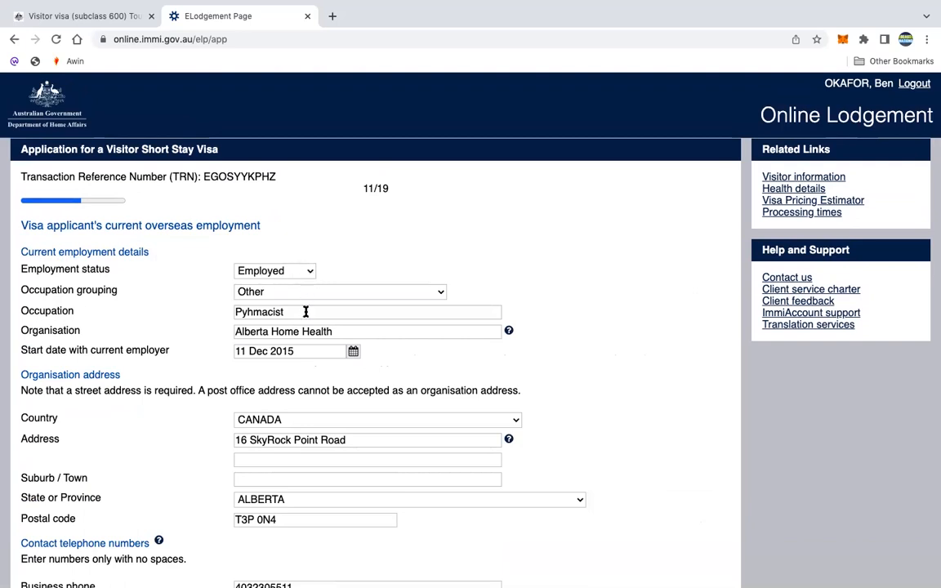
# - Correct the Occupation to 'Physicist' via spell-check, keeping the occupation grouping as Other
pyautogui.click(439, 292)
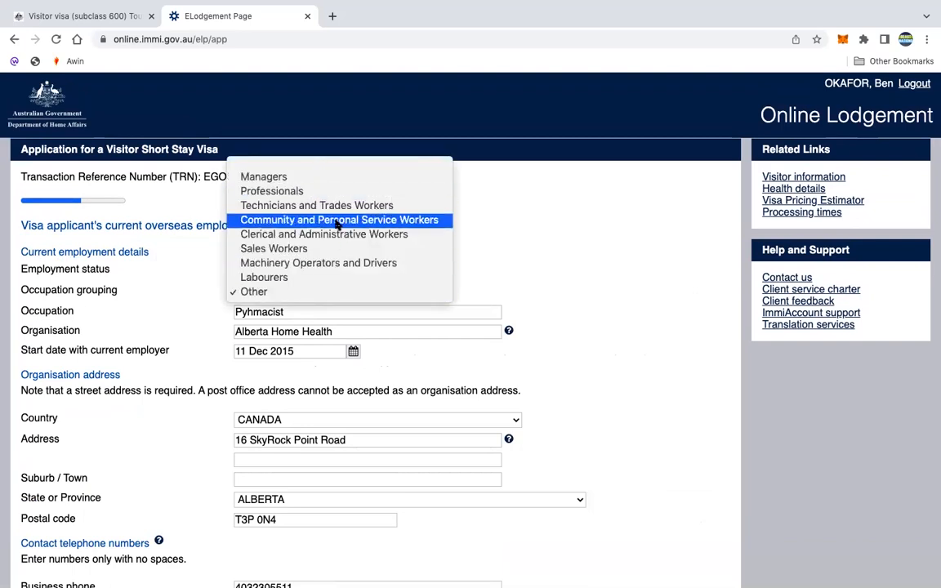
pyautogui.click(548, 283)
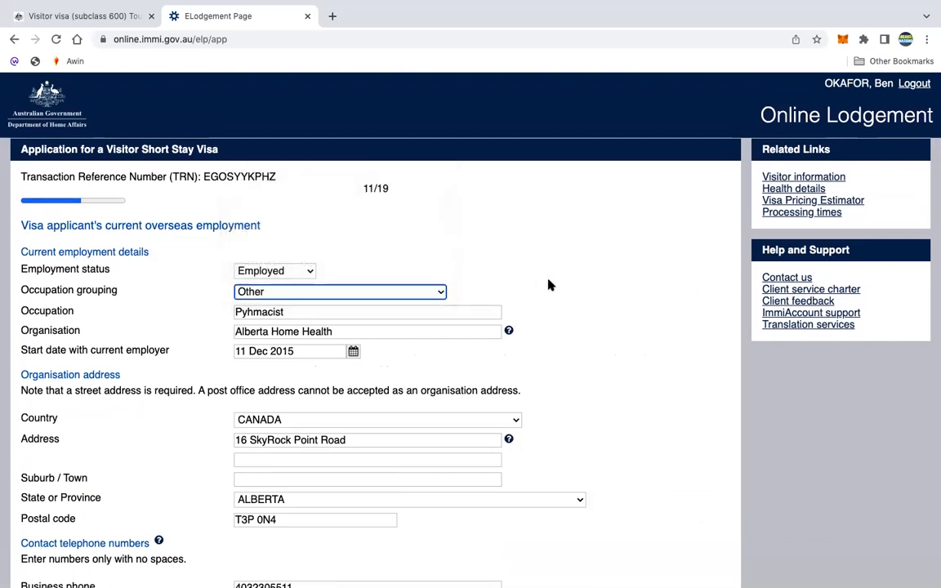
pyautogui.click(253, 312)
pyautogui.press('BackSpace')
pyautogui.press('BackSpace')
pyautogui.write('hy')
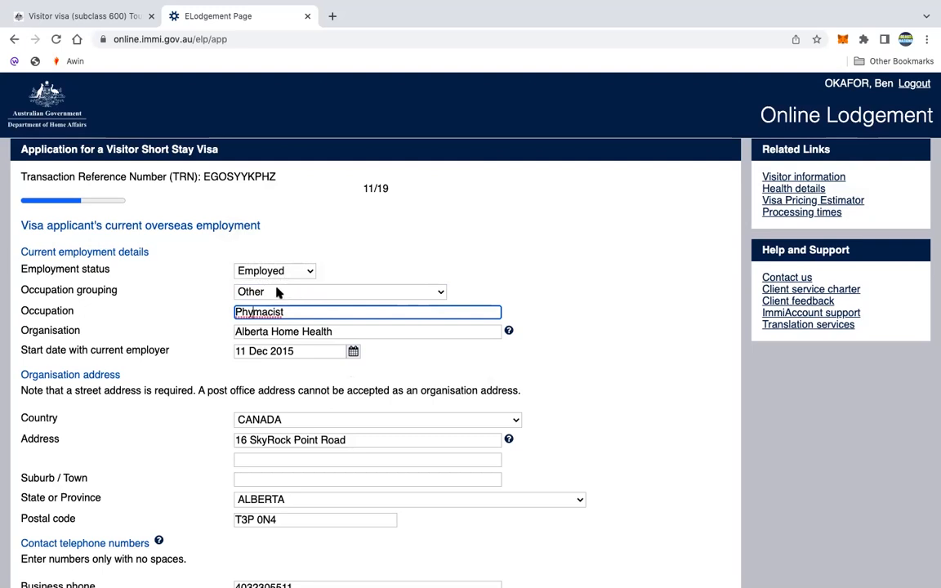
pyautogui.rightClick(266, 311)
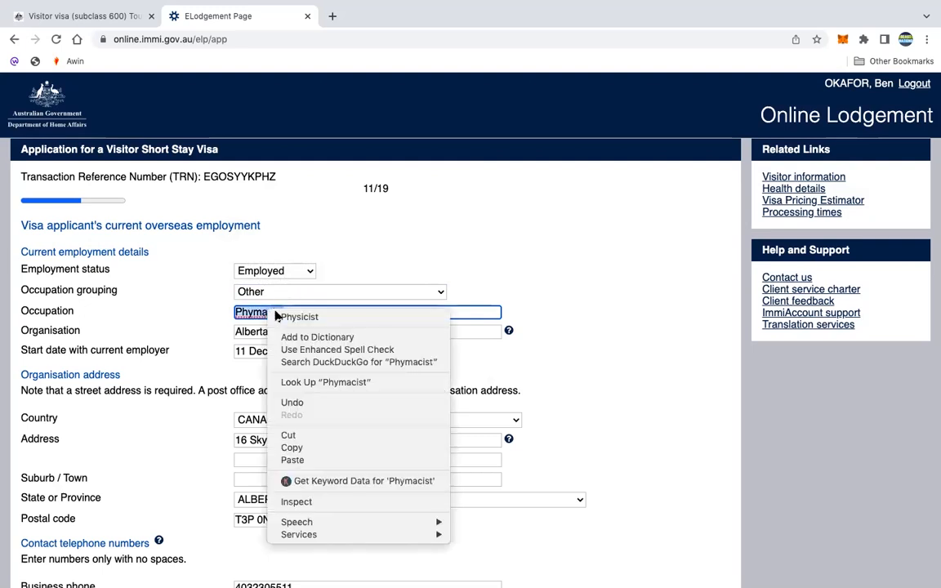
pyautogui.click(304, 318)
pyautogui.click(616, 319)
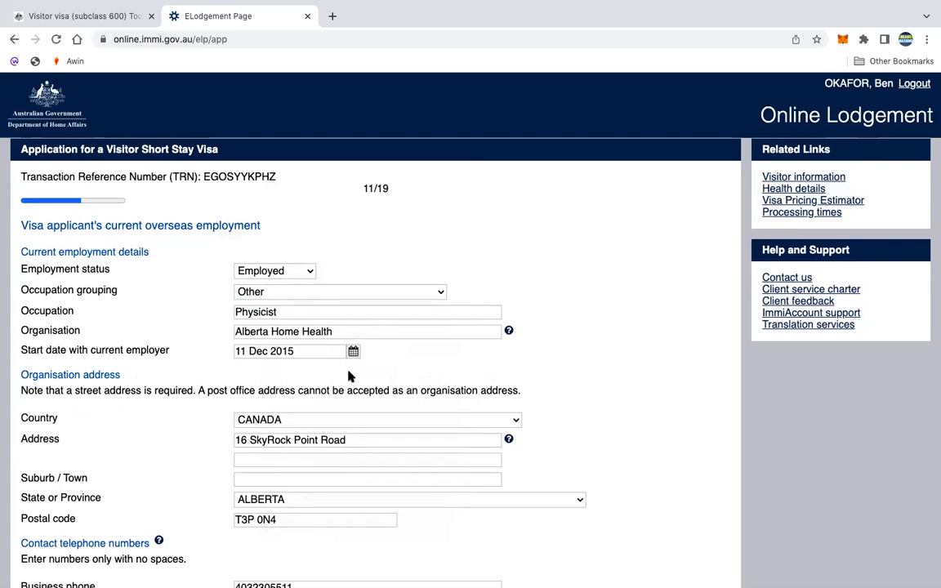
# - Submit the current overseas employment page
pyautogui.scroll(-1, 349, 374)
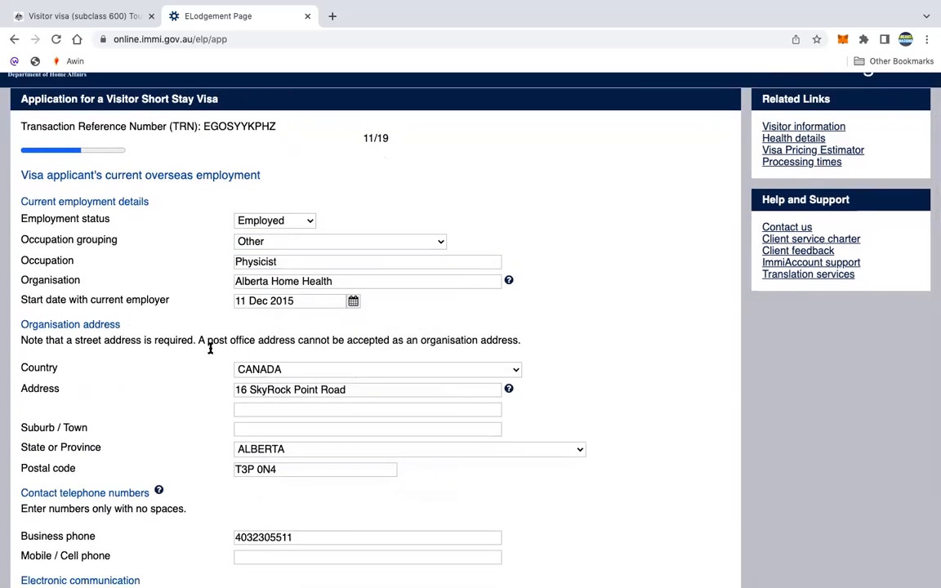
pyautogui.scroll(-2, 347, 414)
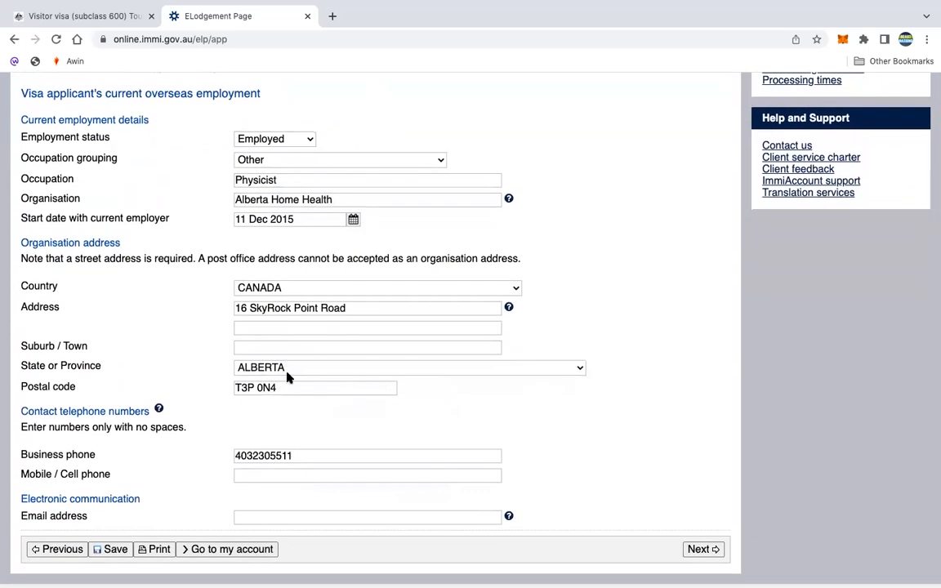
pyautogui.scroll(-1, 291, 364)
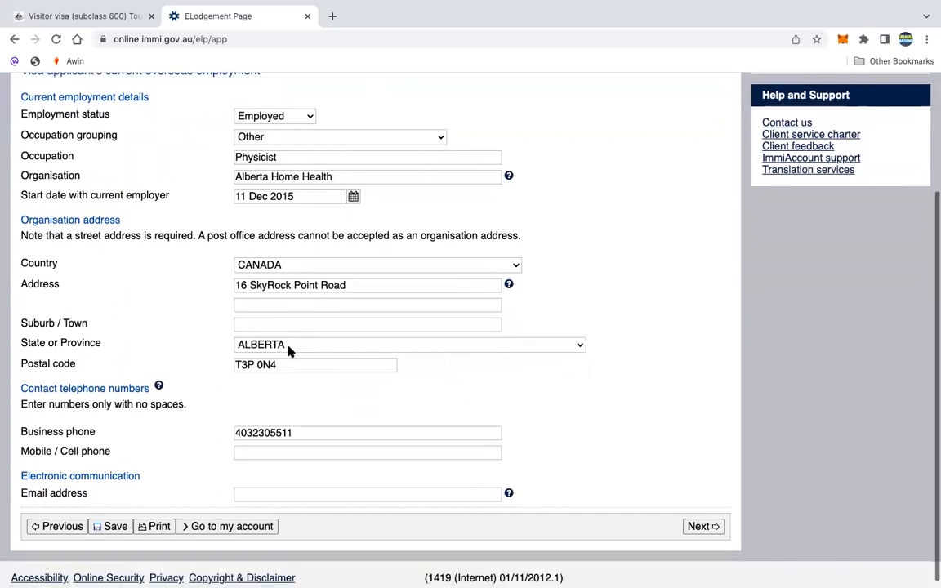
pyautogui.scroll(-1, 282, 375)
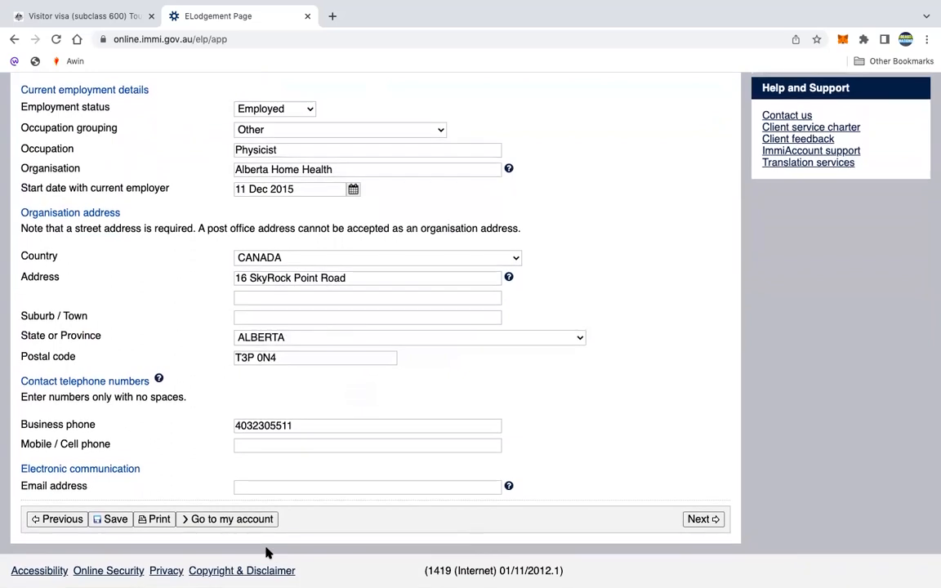
pyautogui.click(699, 521)
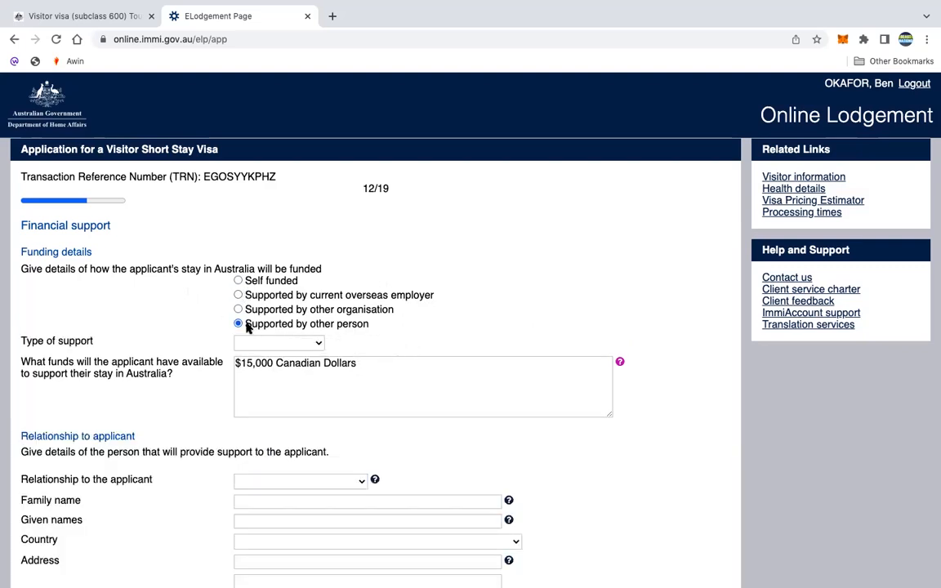
# - Switch funding to Self funded, keeping $15,000 Canadian Dollars as available funds
pyautogui.click(318, 346)
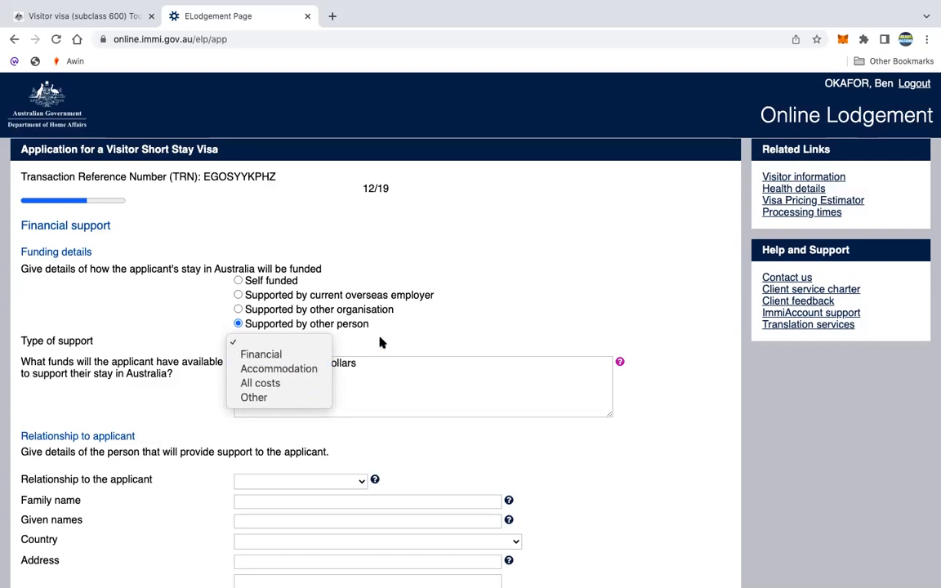
pyautogui.click(432, 306)
pyautogui.click(237, 282)
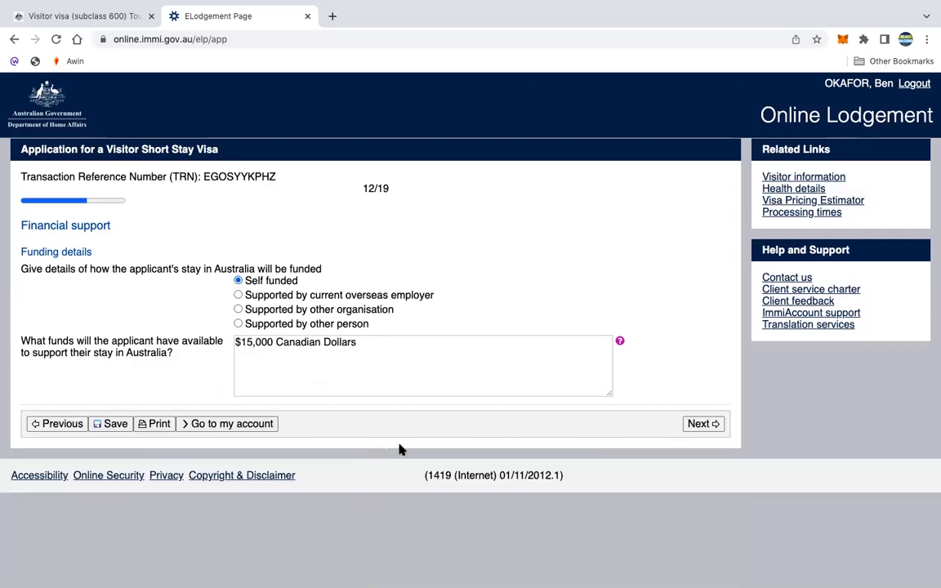
# - Submit financial support, then leave all page 15 health declarations answered No and continue
pyautogui.click(703, 424)
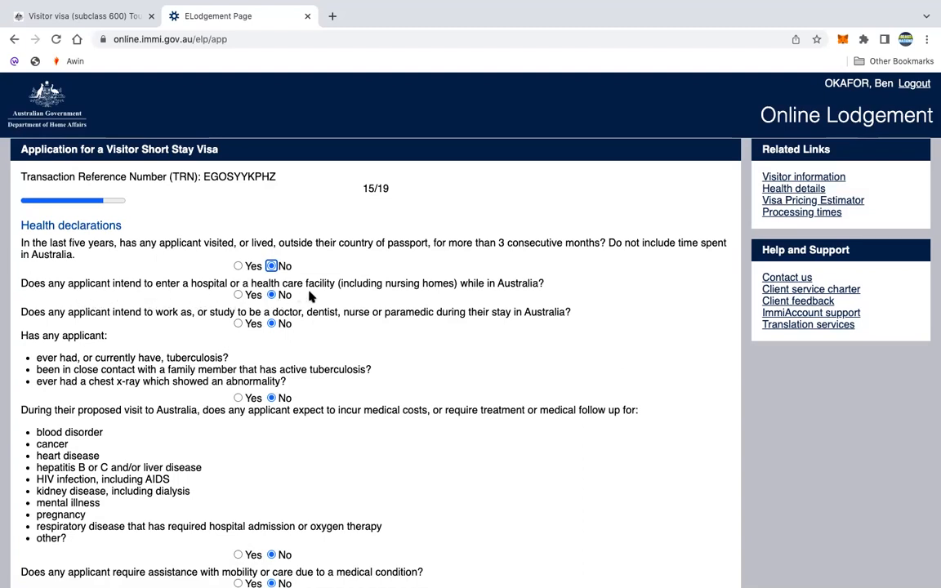
pyautogui.scroll(-2, 331, 300)
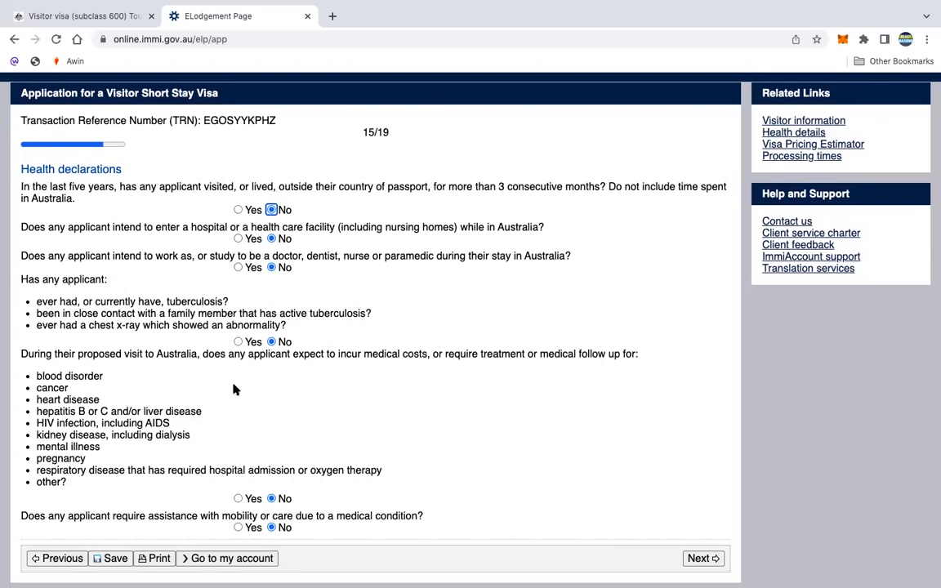
pyautogui.scroll(-1, 193, 451)
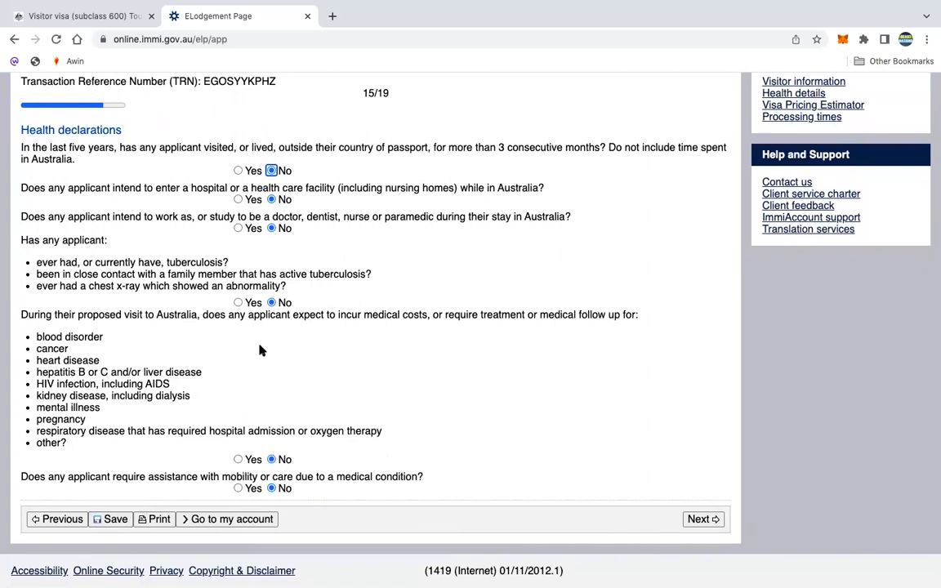
pyautogui.click(699, 521)
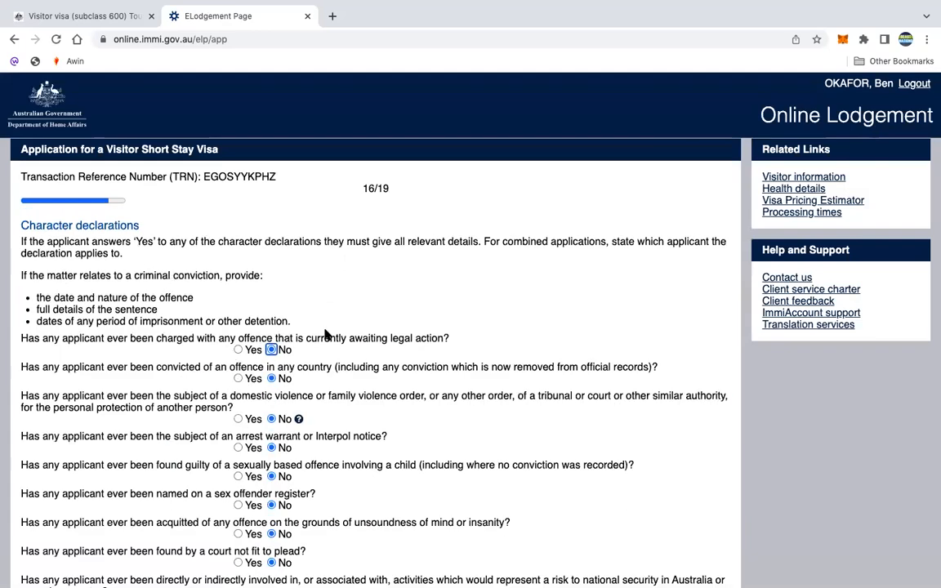
# - Confirm every Character declaration on page 16 is No and continue to Visa history
pyautogui.scroll(-1, 399, 332)
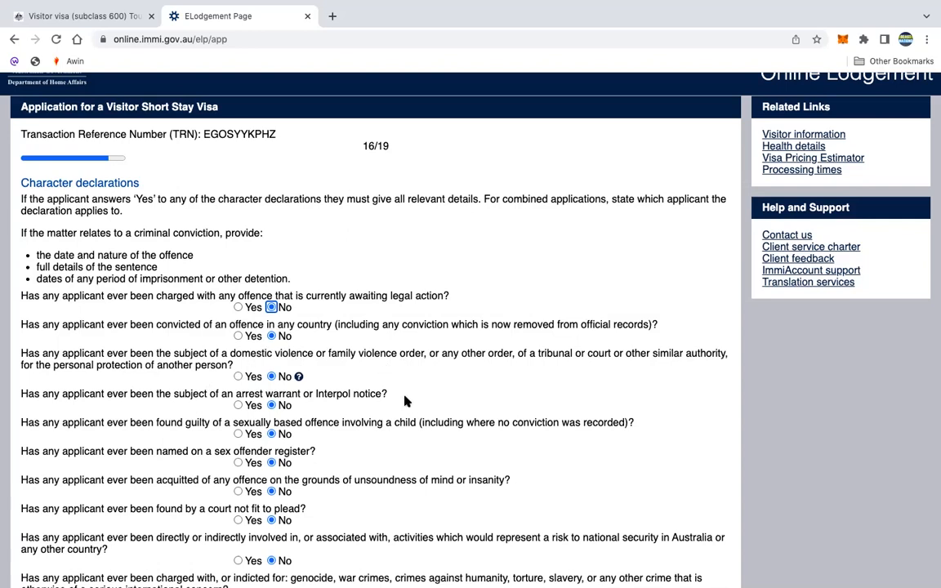
pyautogui.scroll(-1, 388, 420)
pyautogui.scroll(-3, 388, 419)
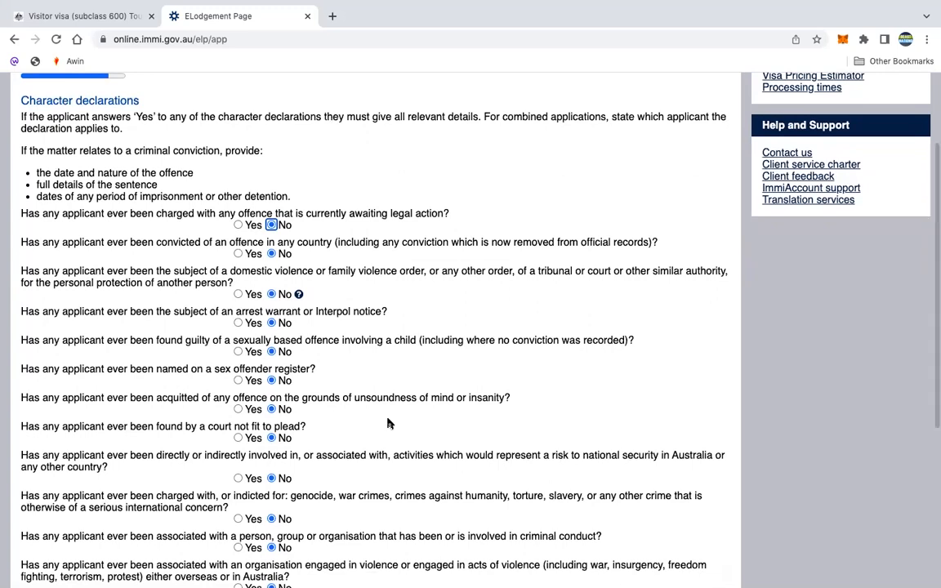
pyautogui.scroll(-2, 342, 313)
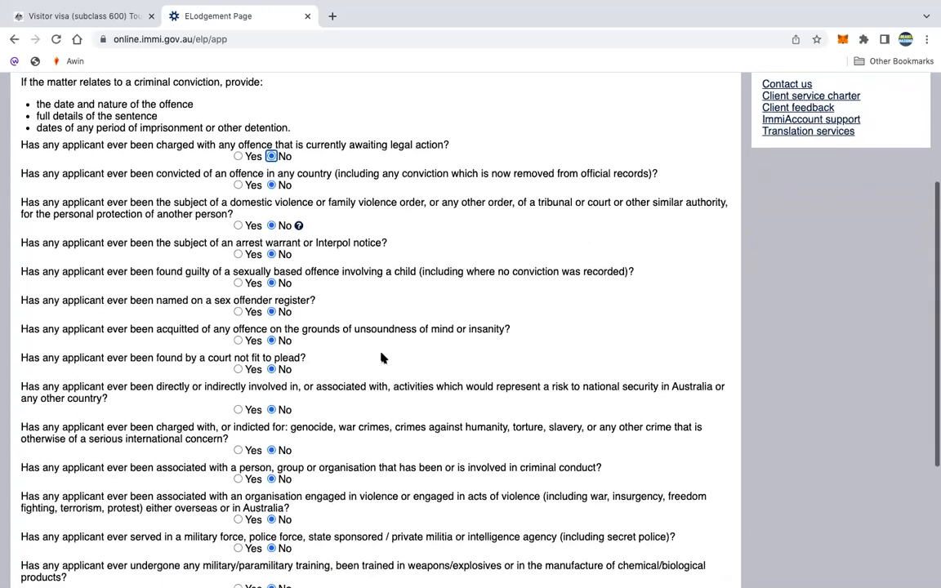
pyautogui.scroll(-4, 351, 384)
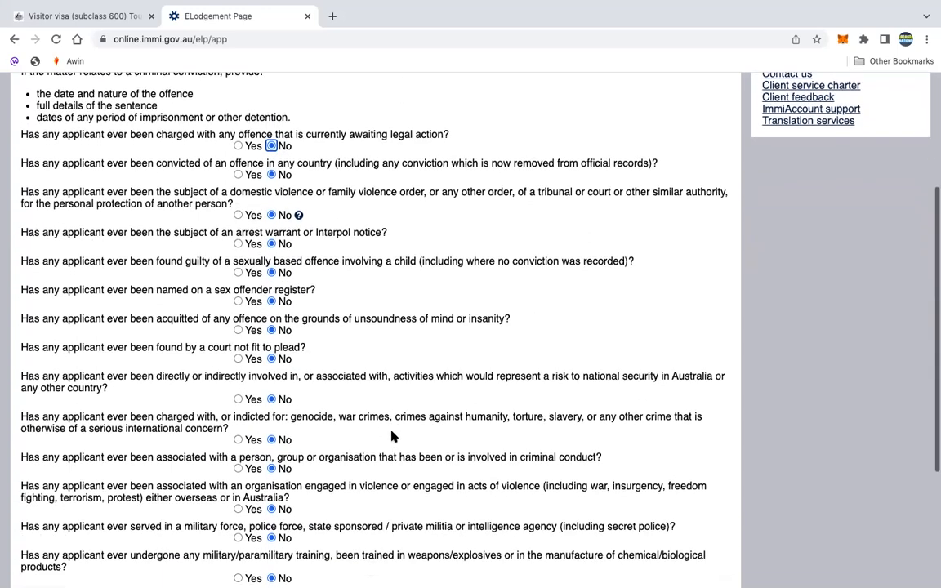
pyautogui.scroll(-2, 391, 434)
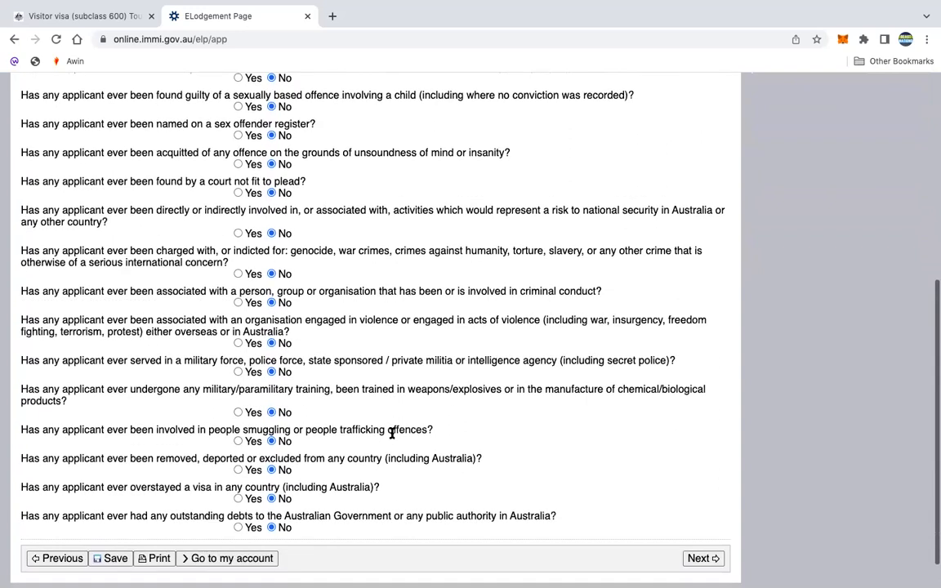
pyautogui.scroll(-2, 392, 433)
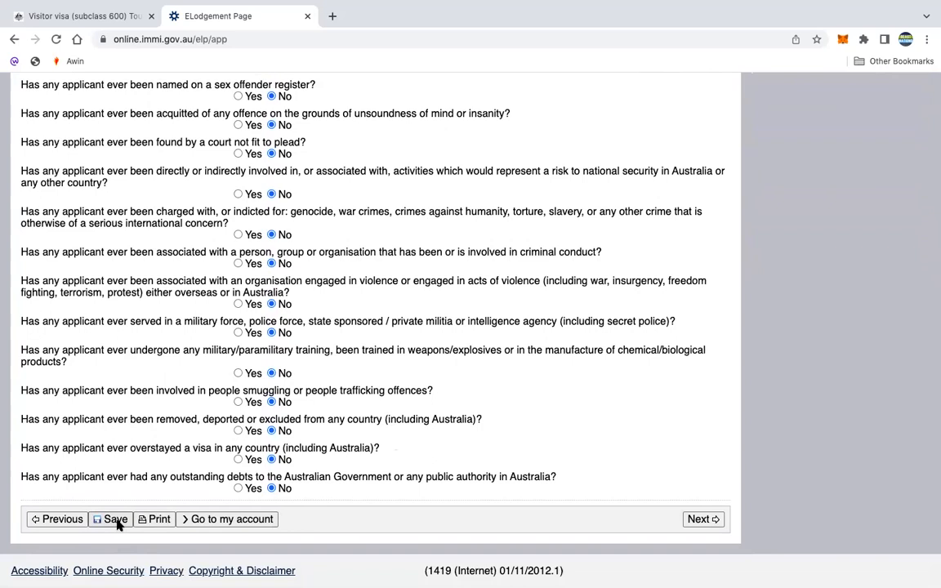
pyautogui.click(699, 518)
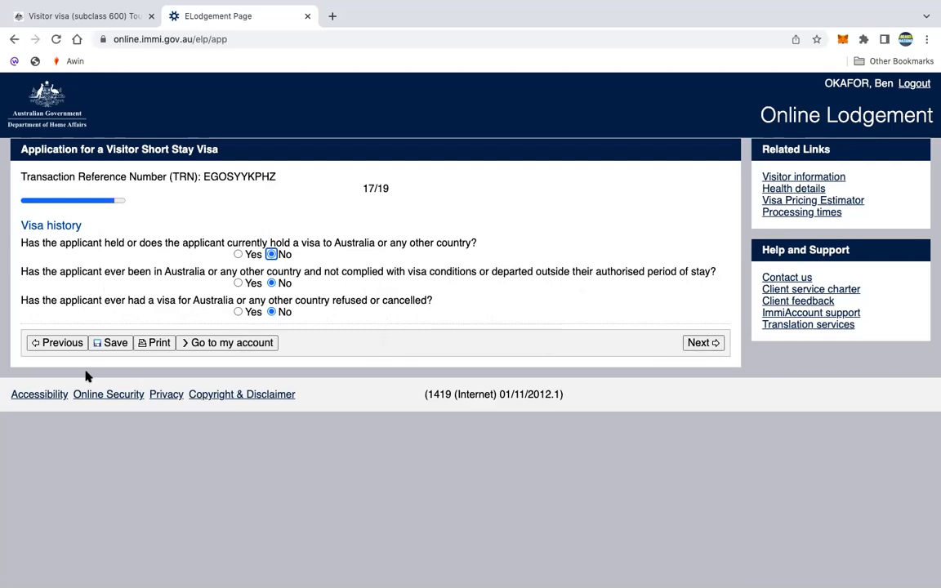
# - Move on to the Declarations page (19/19) and scroll through its statements
pyautogui.click(697, 344)
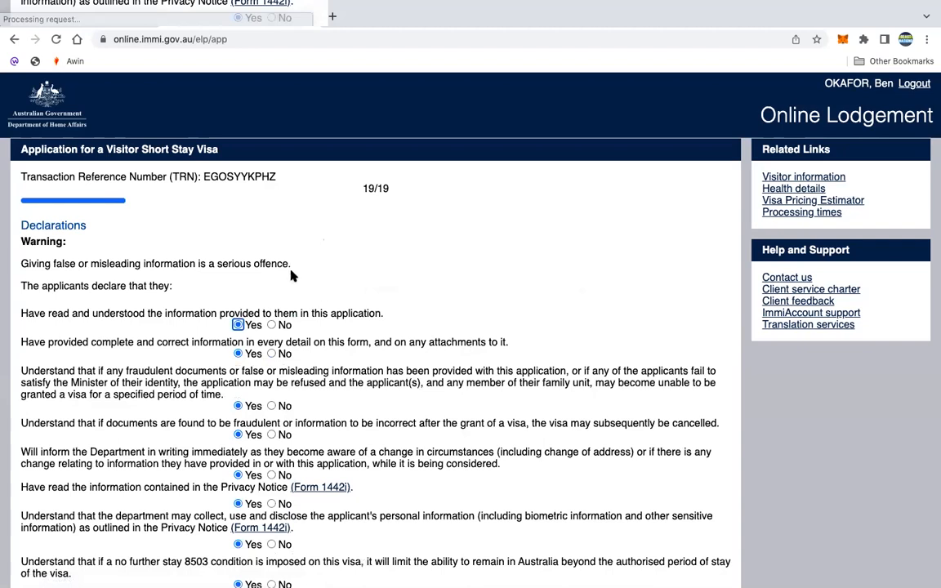
pyautogui.scroll(-3, 161, 255)
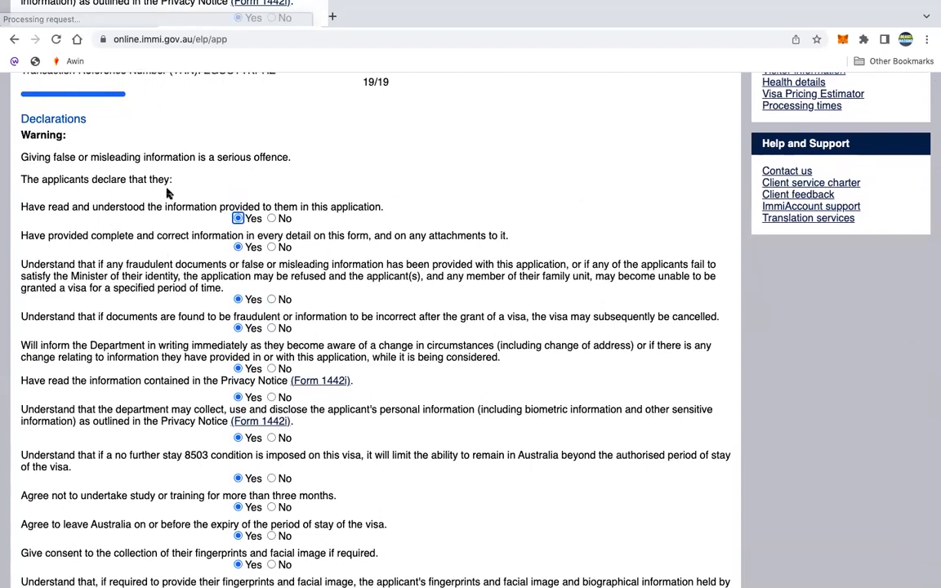
pyautogui.scroll(-5, 282, 233)
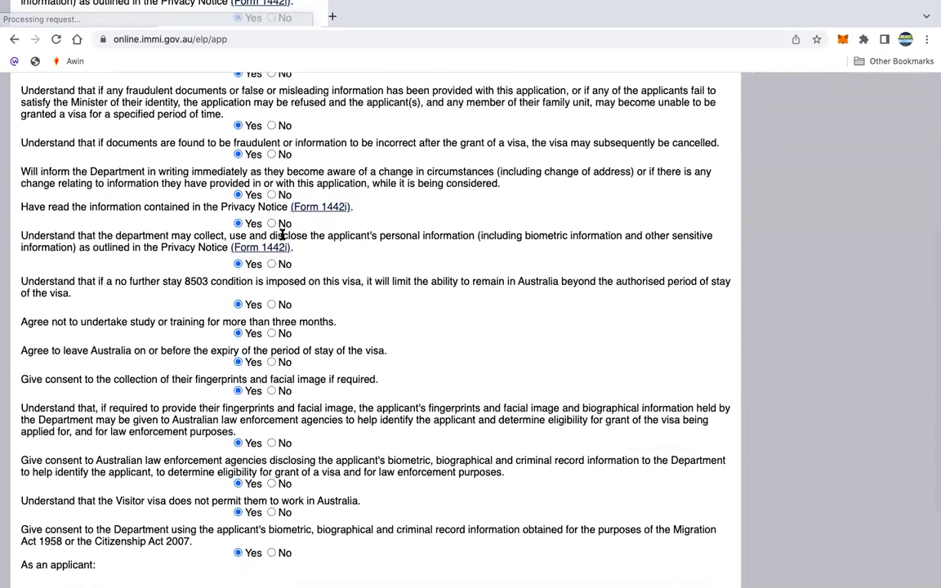
pyautogui.scroll(-3, 282, 234)
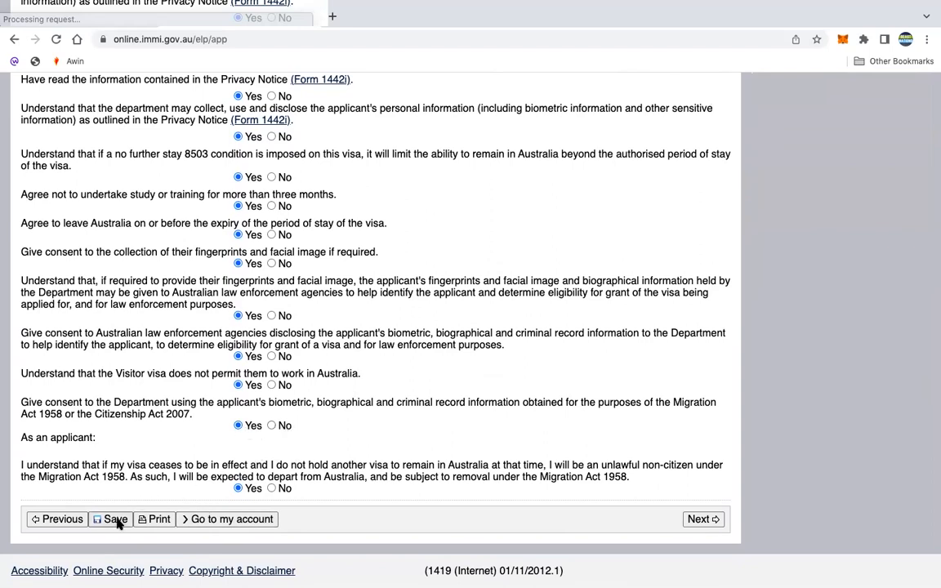
# - Complete the applicant declarations and start reading through the resulting review page
pyautogui.click(697, 519)
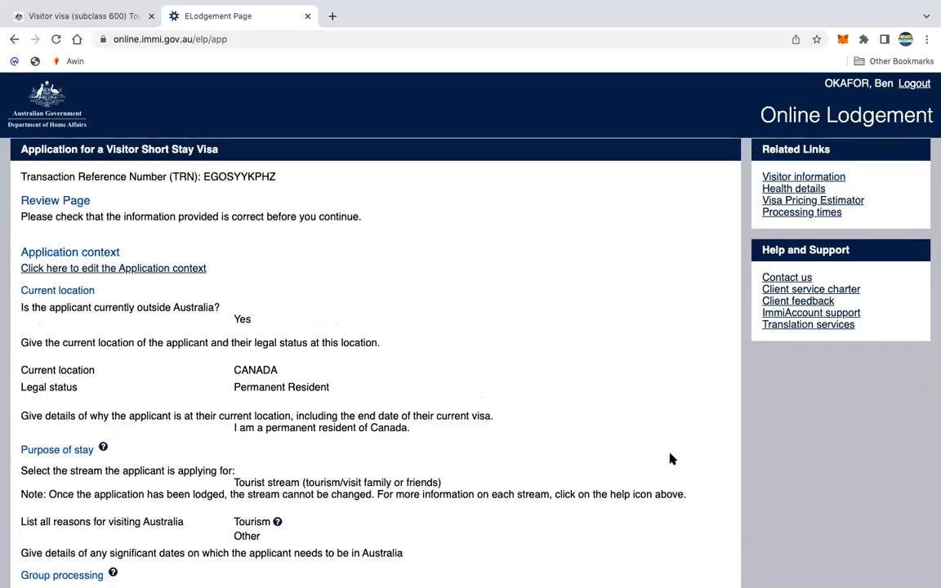
pyautogui.scroll(-1, 452, 315)
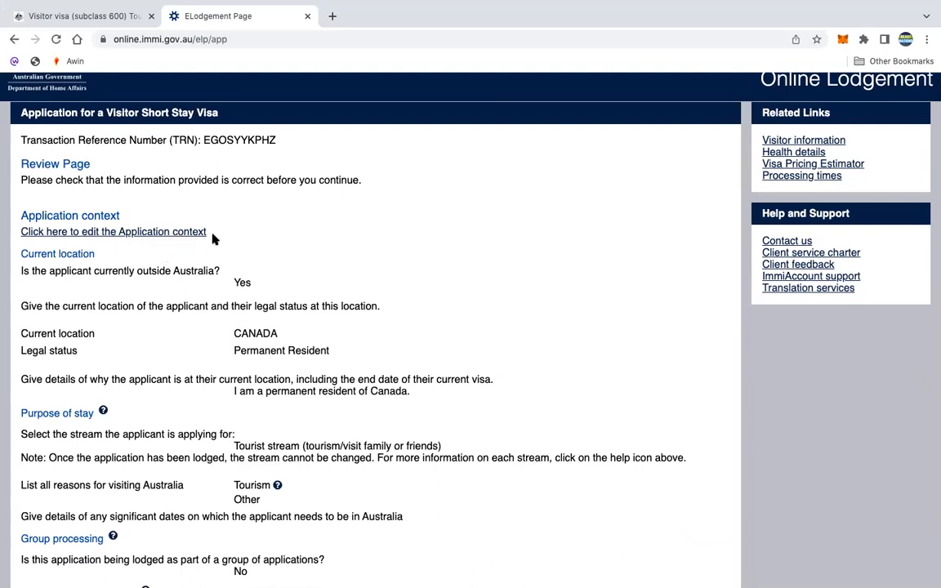
pyautogui.scroll(-4, 232, 246)
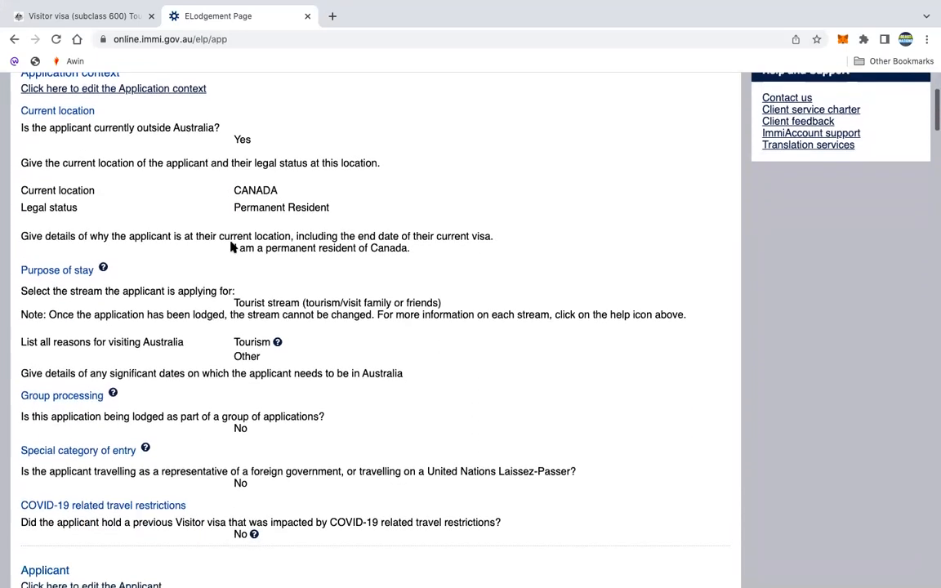
pyautogui.scroll(-2, 282, 235)
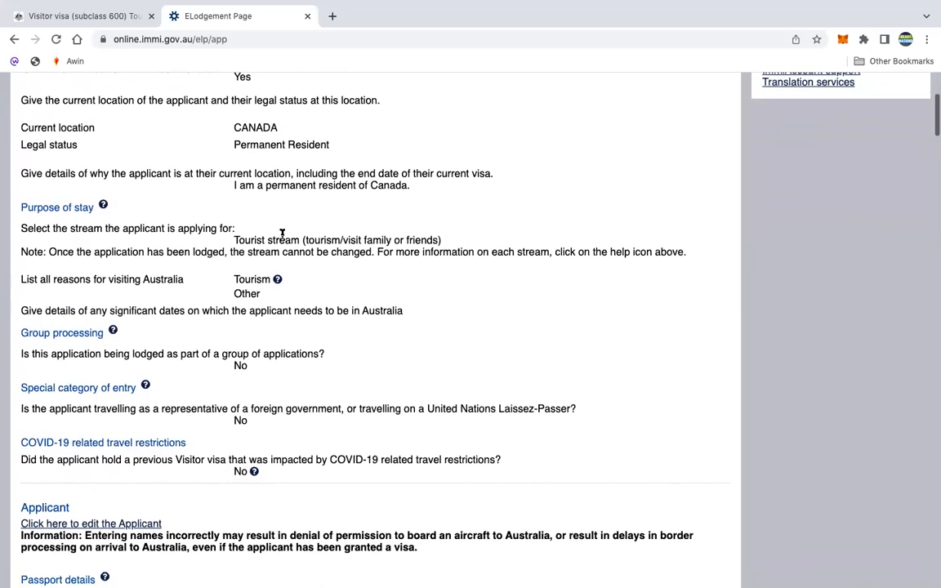
pyautogui.scroll(5, 282, 234)
pyautogui.scroll(-2, 276, 340)
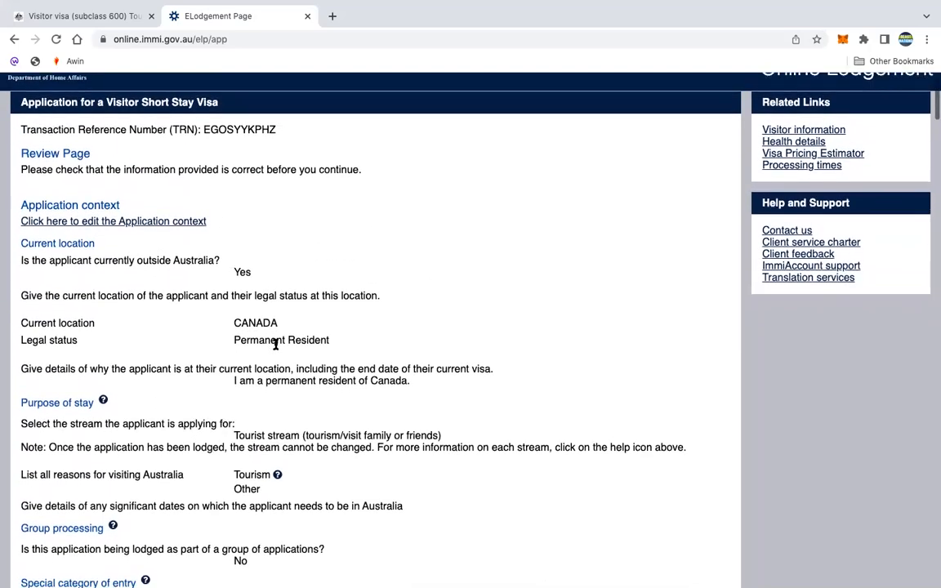
pyautogui.scroll(-2, 276, 344)
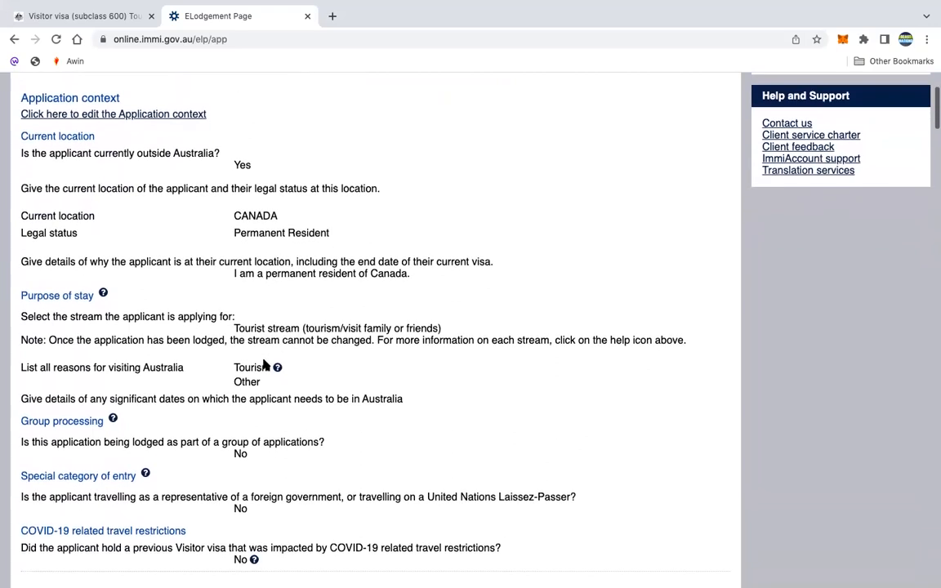
pyautogui.scroll(-2, 281, 384)
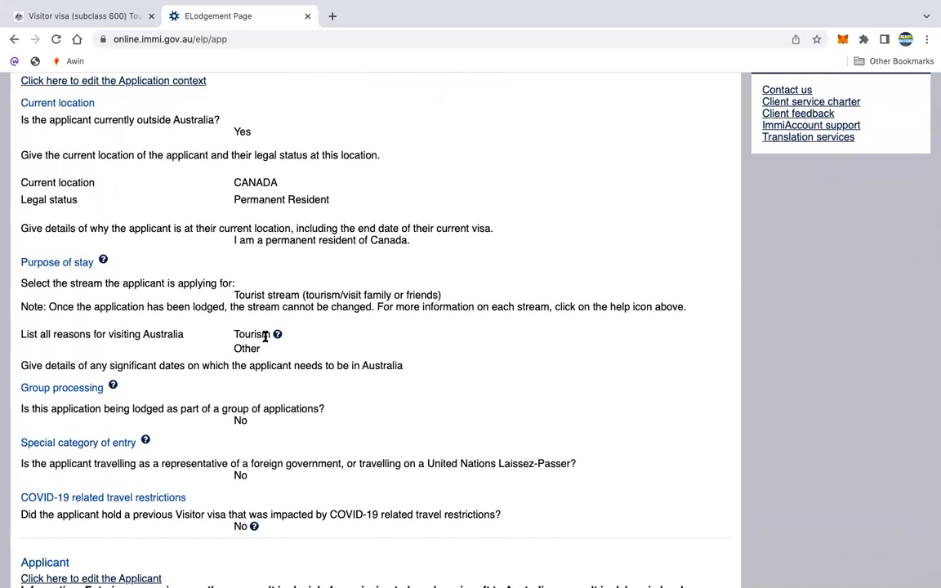
pyautogui.scroll(-5, 309, 346)
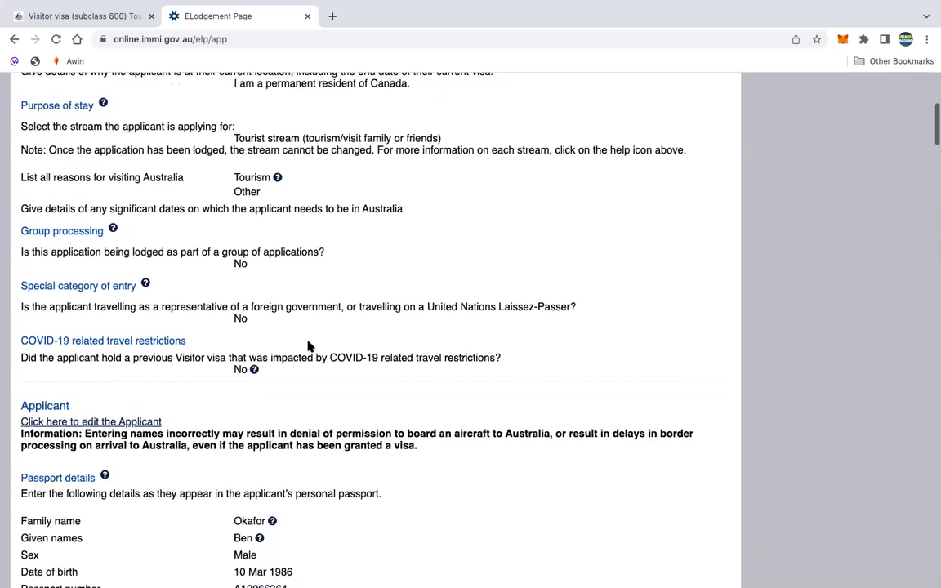
pyautogui.scroll(-2, 309, 346)
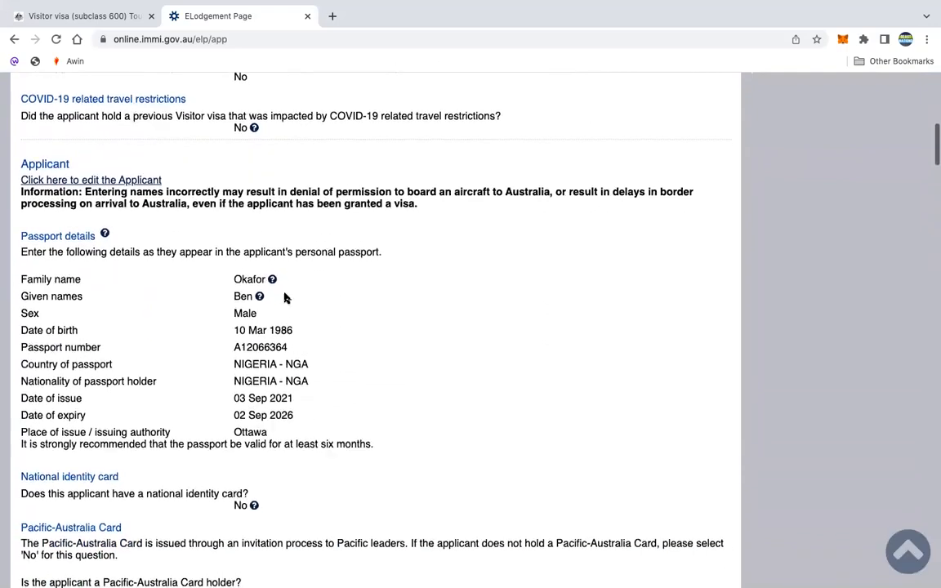
# - Finish reviewing to the bottom of the page and proceed to Attach documents
pyautogui.scroll(10, 121, 280)
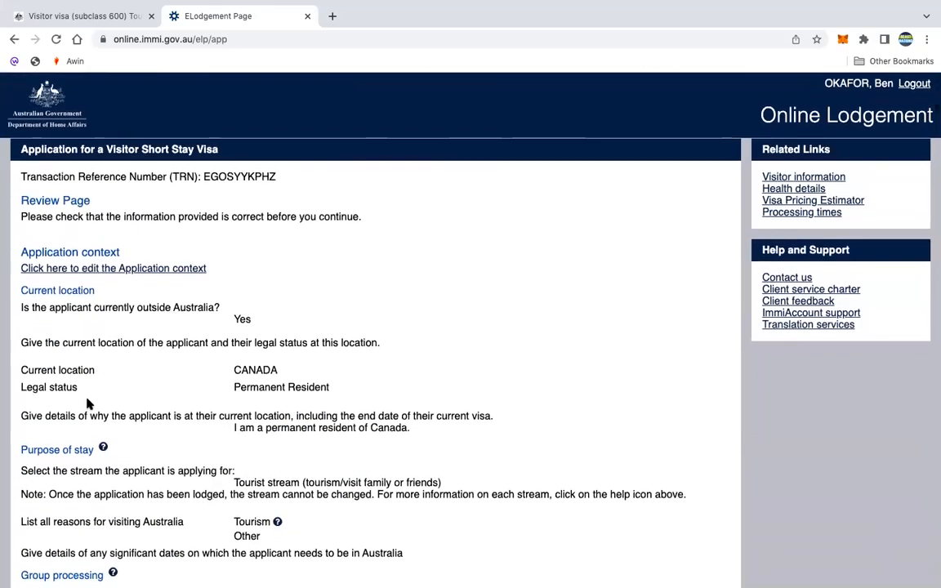
pyautogui.scroll(-3, 75, 433)
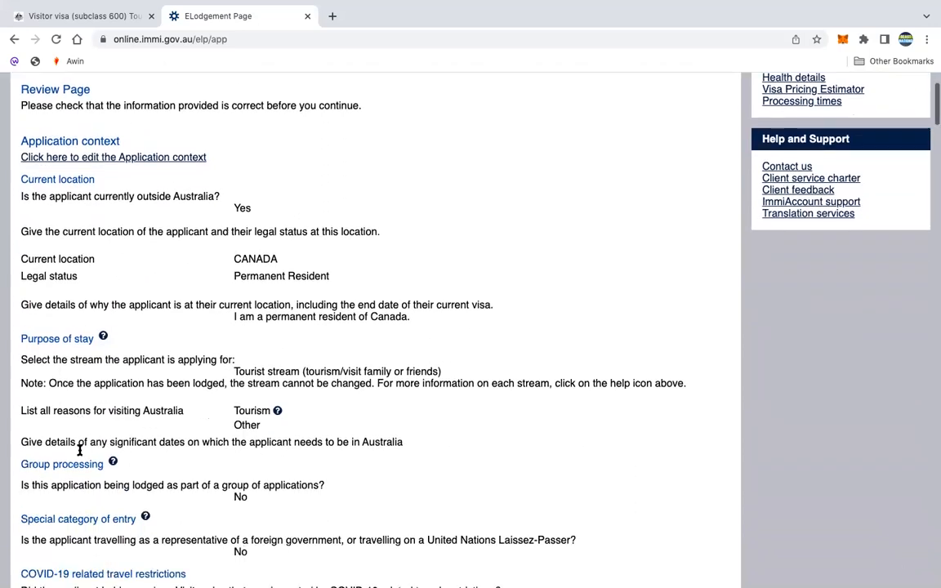
pyautogui.scroll(-3, 70, 405)
pyautogui.scroll(-1, 70, 384)
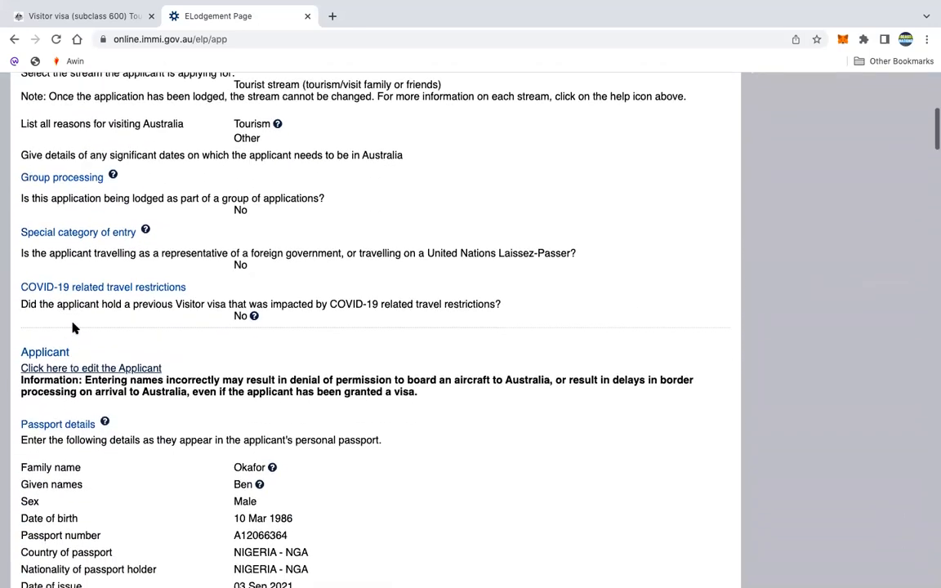
pyautogui.scroll(-5, 64, 352)
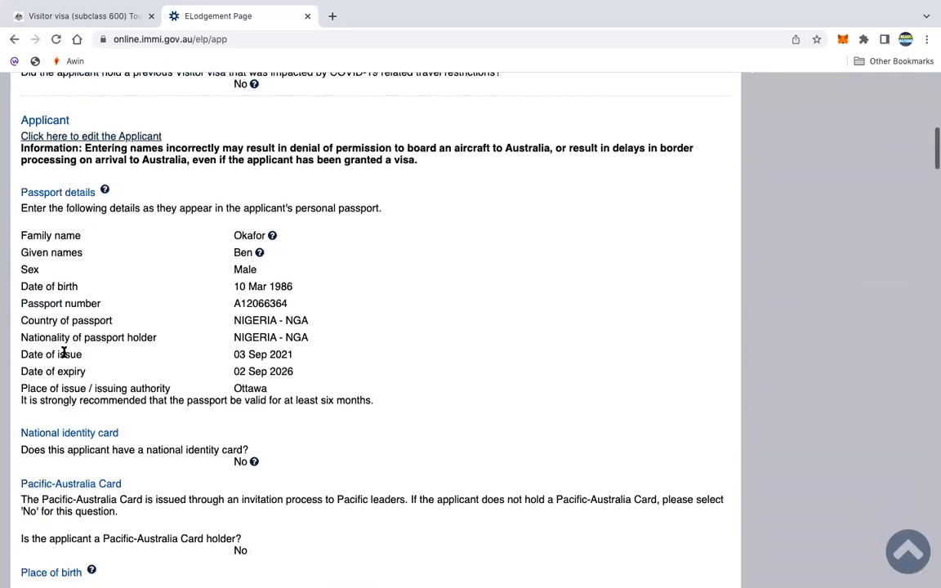
pyautogui.scroll(-15, 64, 352)
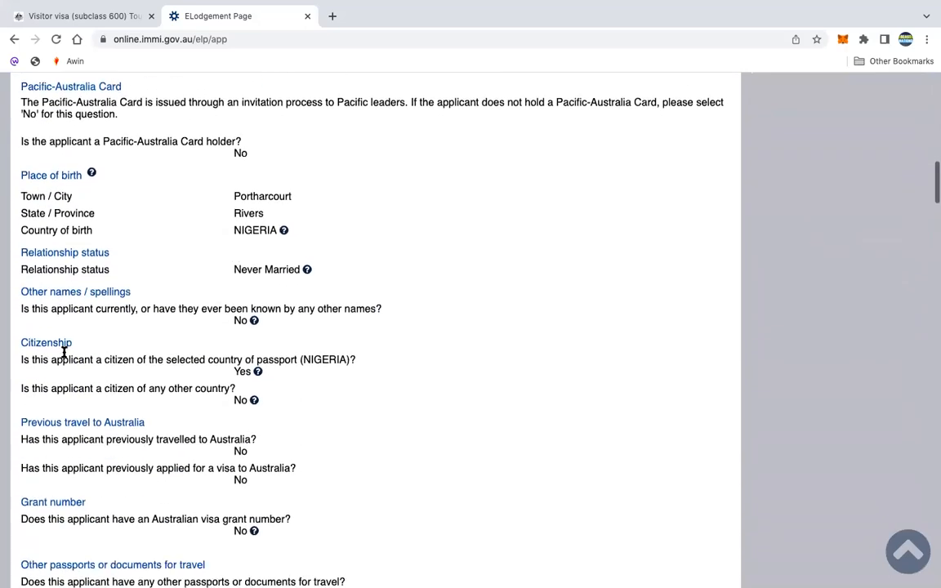
pyautogui.scroll(-6, 64, 354)
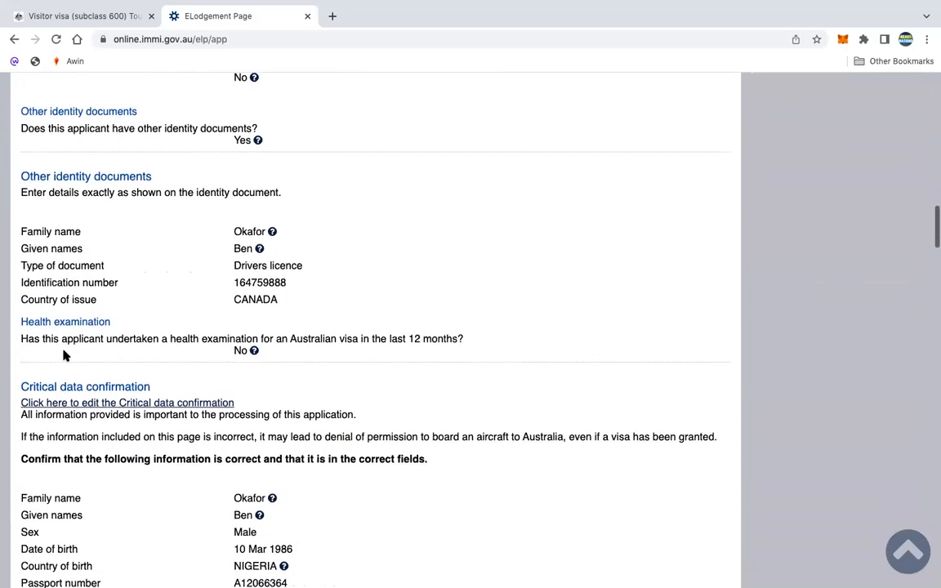
pyautogui.scroll(-20, 64, 352)
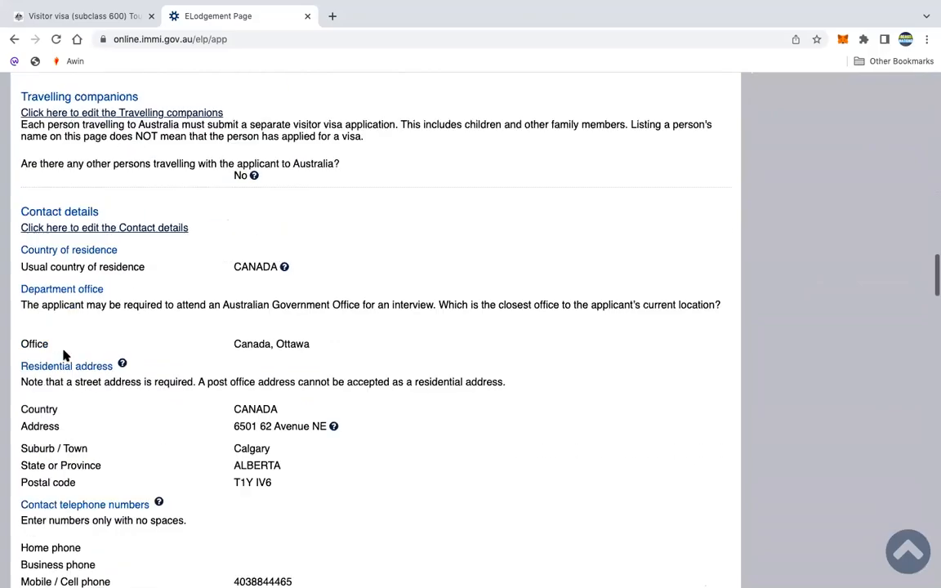
pyautogui.scroll(-20, 64, 352)
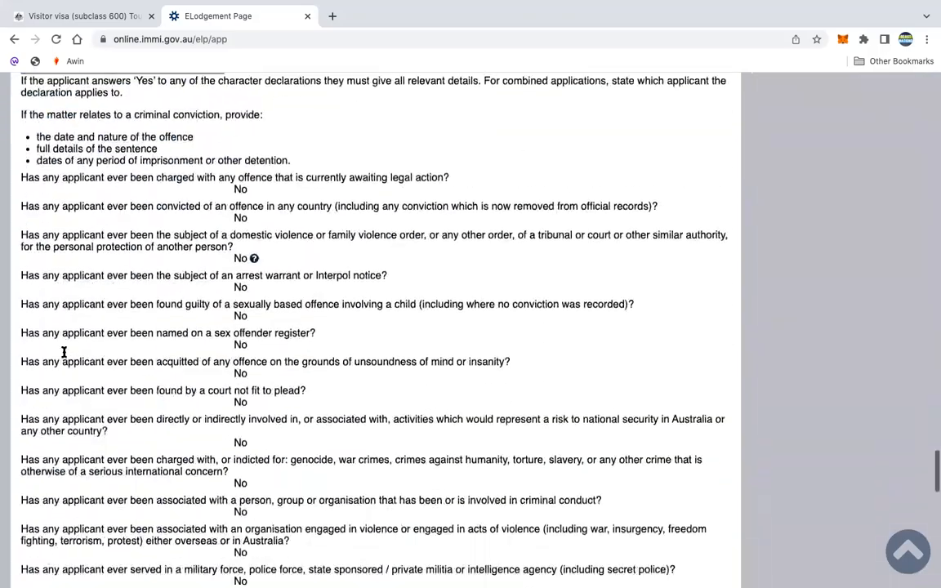
pyautogui.scroll(-4, 63, 355)
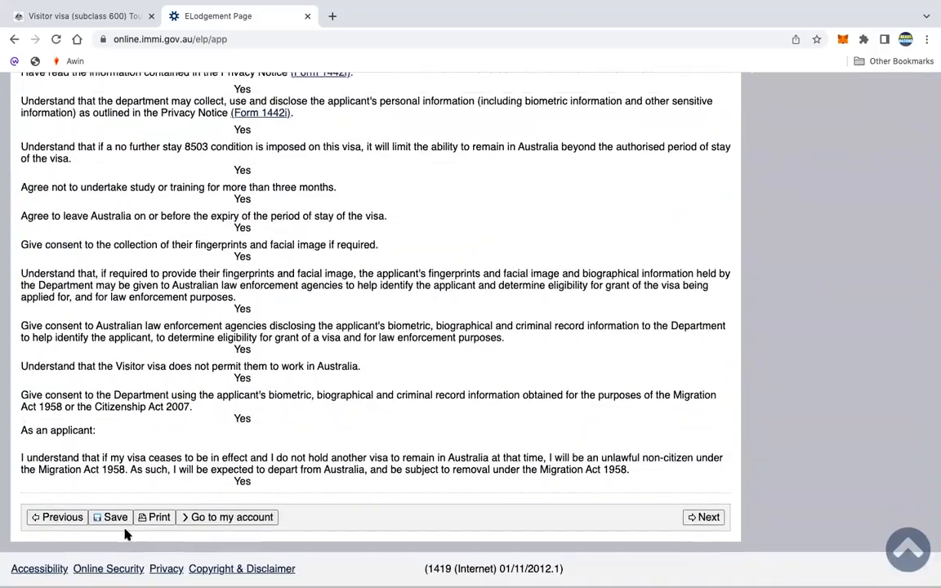
pyautogui.click(714, 521)
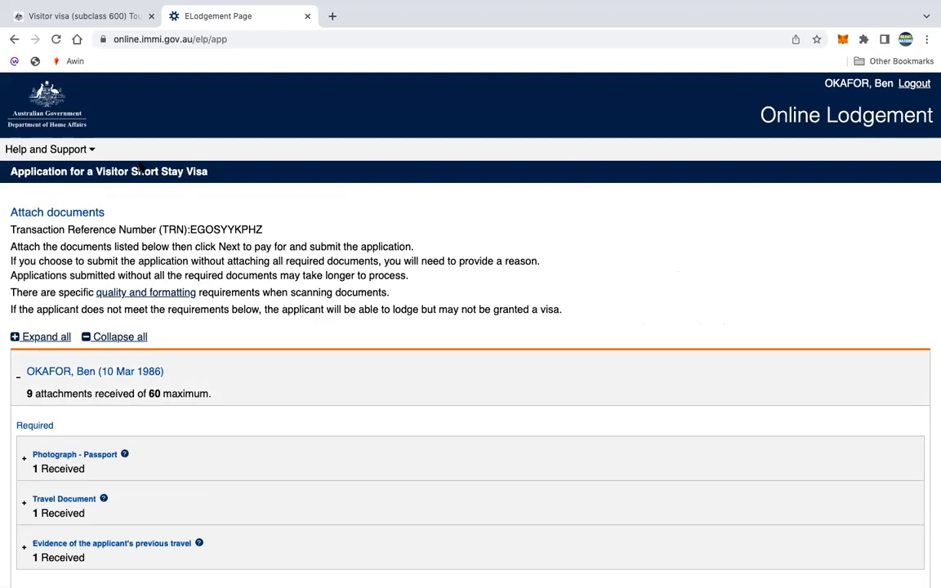
# - Confirm each Required and Recommended category shows 1 received, except the family register form at 0
pyautogui.scroll(-5, 286, 420)
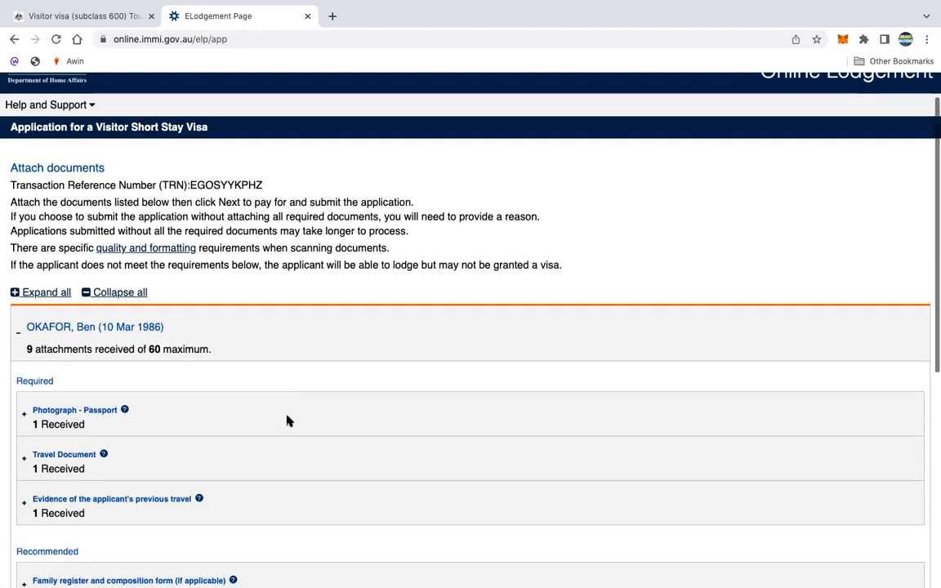
pyautogui.scroll(-6, 288, 422)
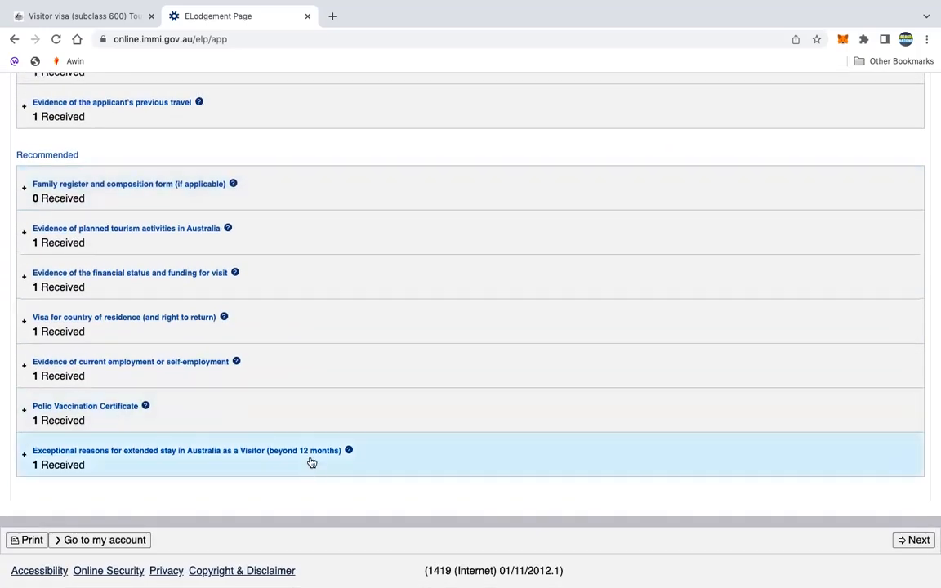
pyautogui.scroll(7, 305, 408)
pyautogui.scroll(-2, 304, 408)
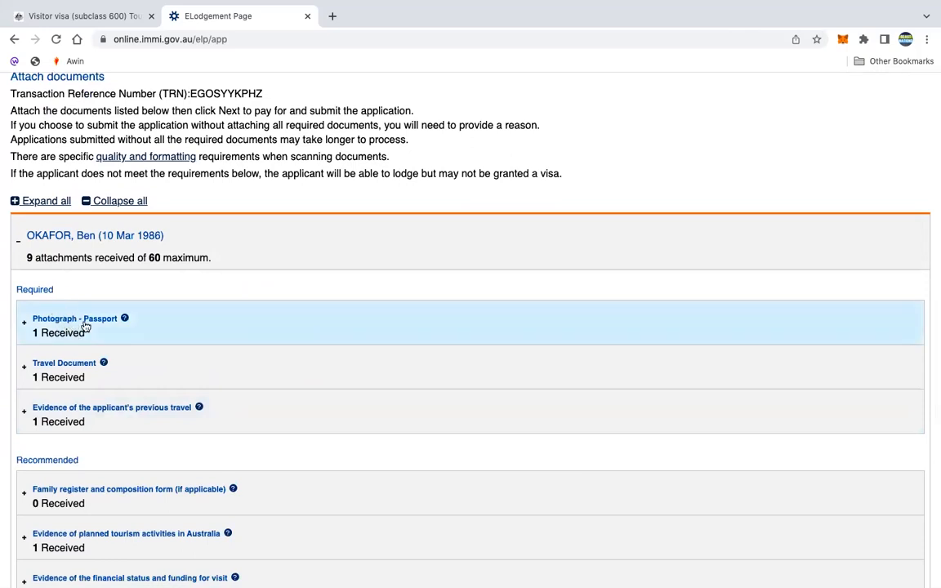
pyautogui.scroll(-1, 135, 334)
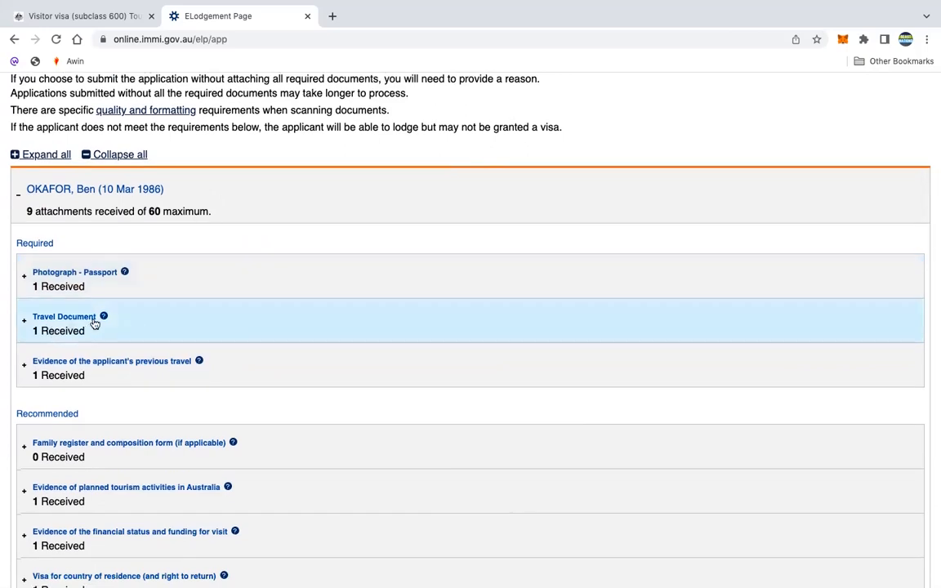
pyautogui.scroll(-1, 110, 350)
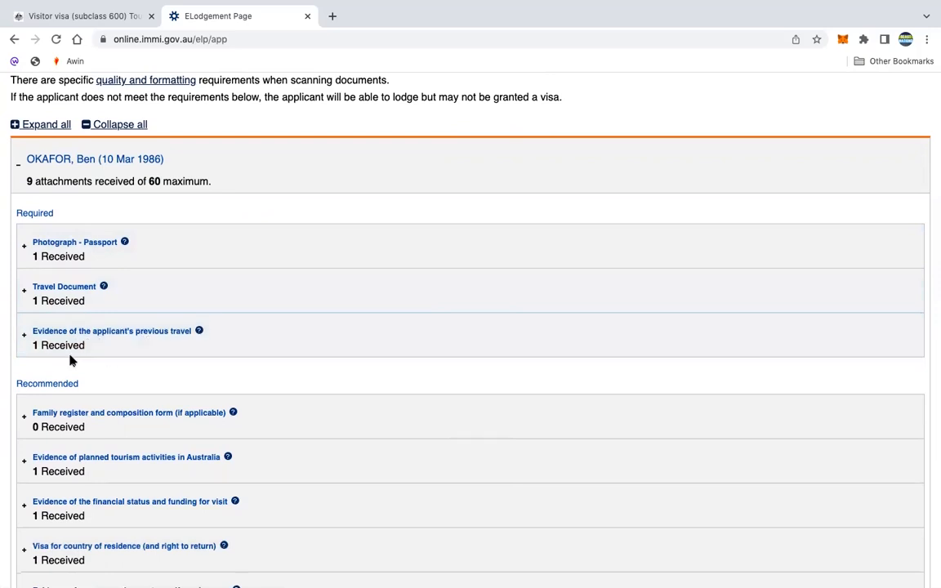
pyautogui.scroll(-2, 67, 358)
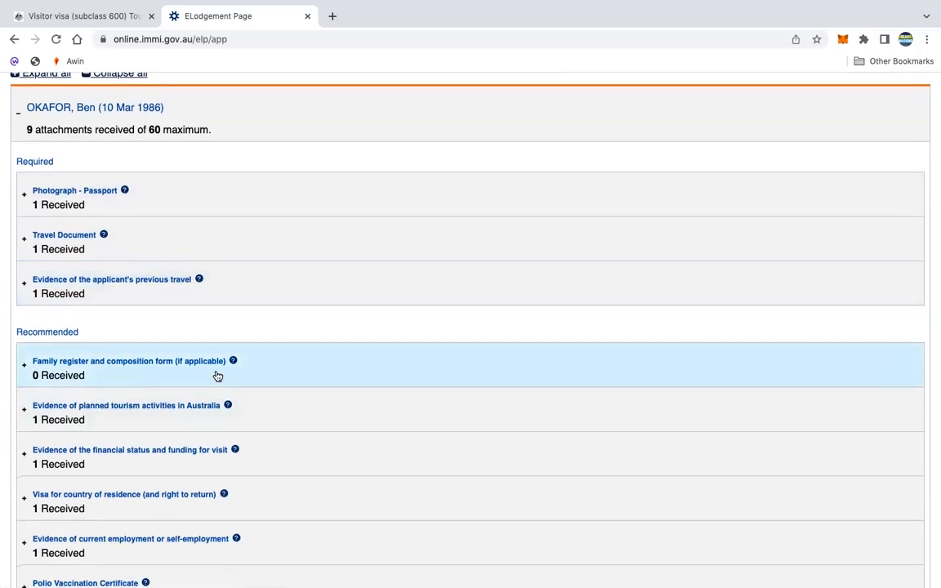
pyautogui.scroll(-2, 73, 381)
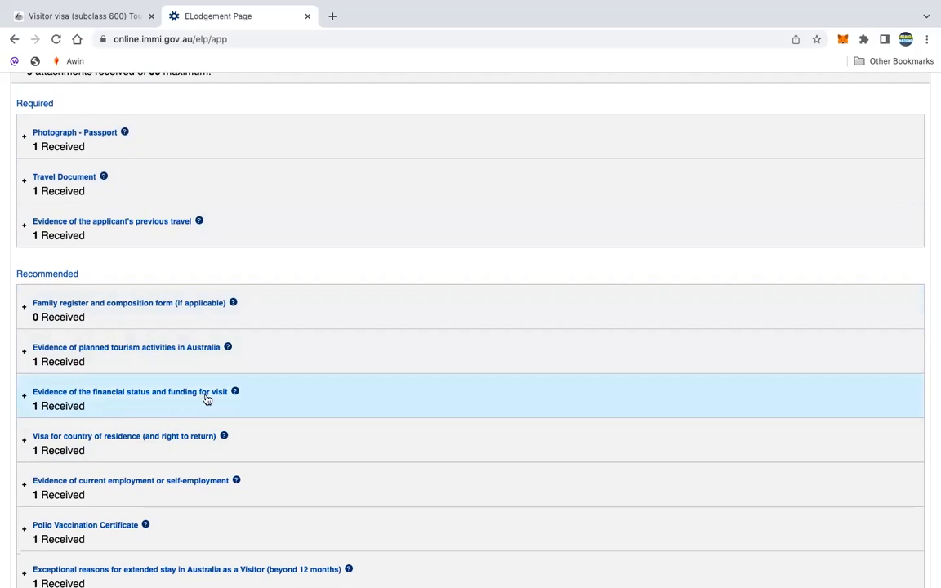
pyautogui.scroll(-3, 131, 396)
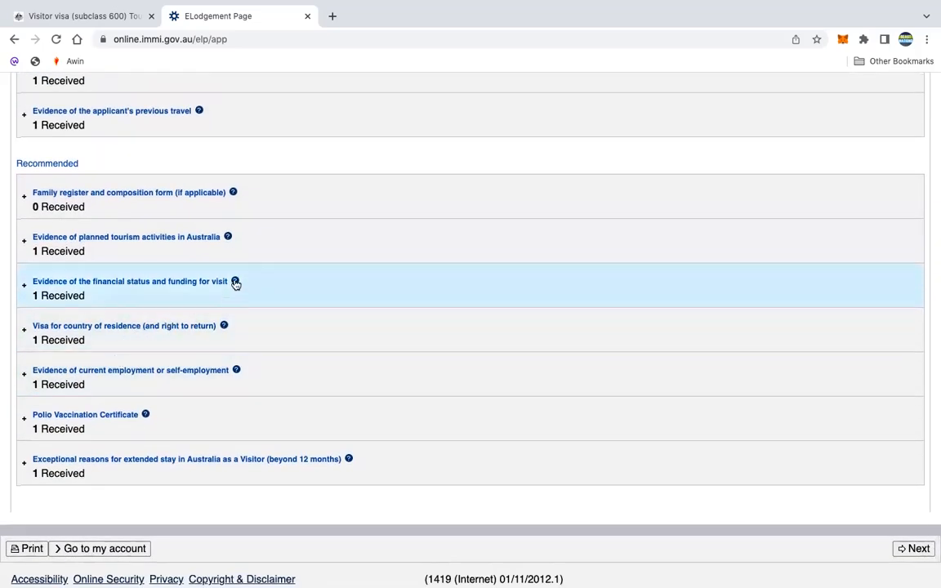
pyautogui.click(236, 282)
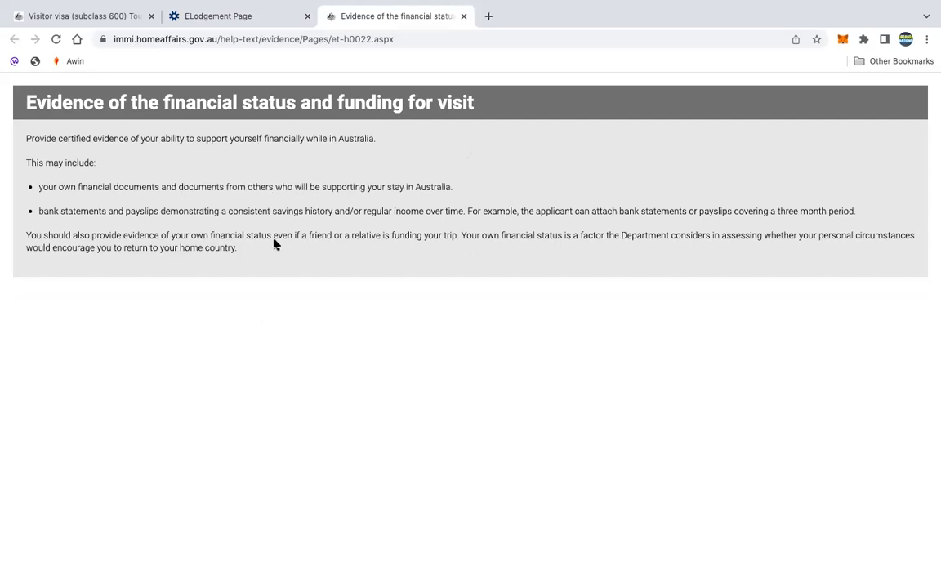
pyautogui.click(464, 16)
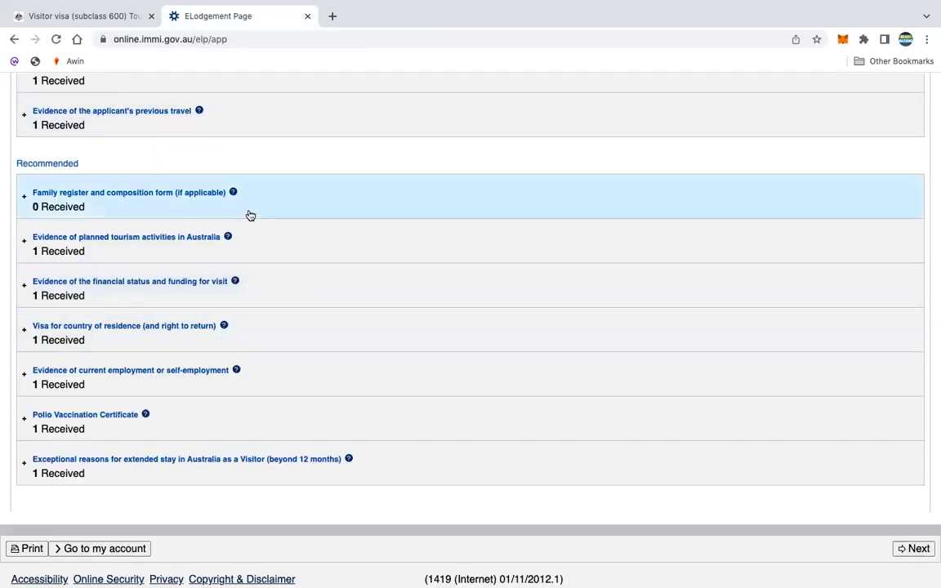
# - Recheck the attachments list, then advance to the Submit Application page
pyautogui.scroll(5, 251, 216)
pyautogui.scroll(-3, 249, 218)
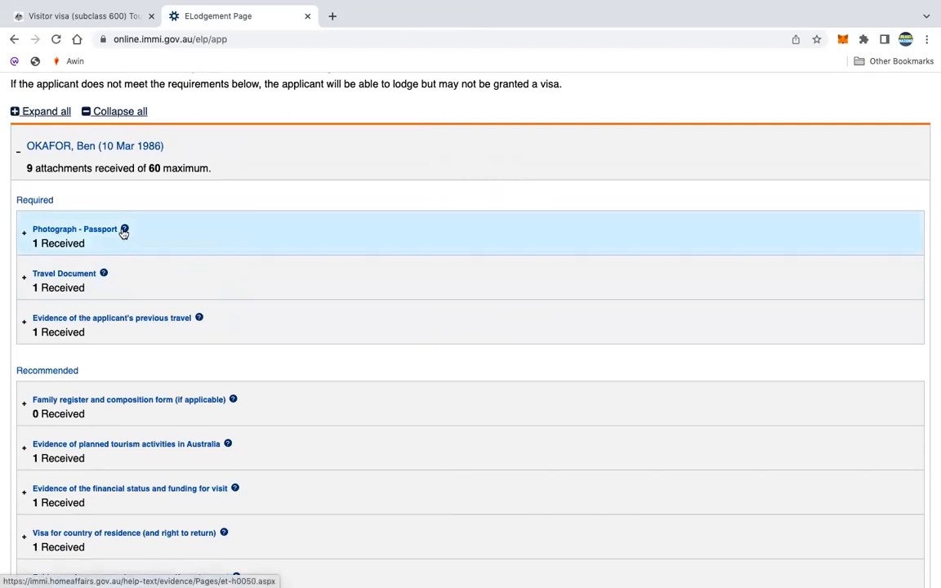
pyautogui.scroll(-1, 323, 416)
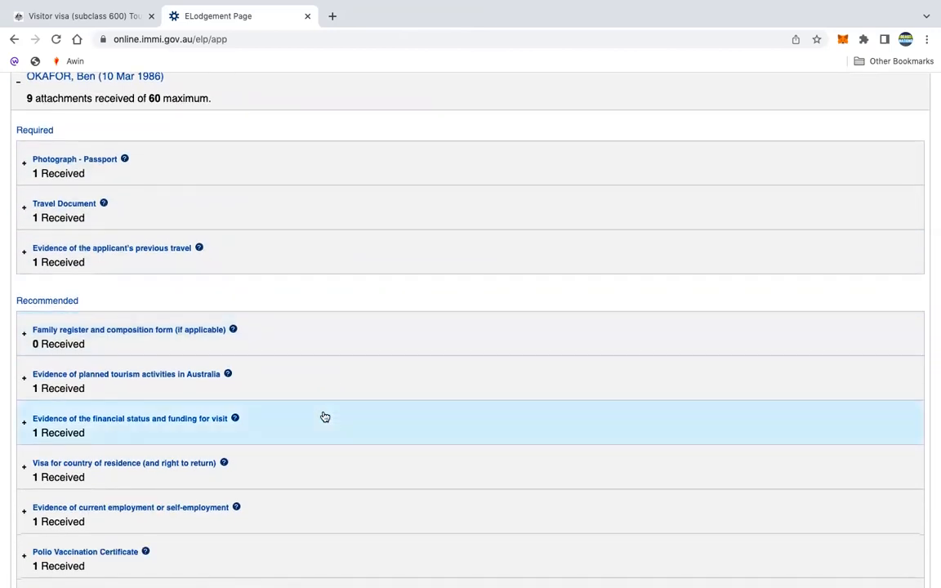
pyautogui.scroll(-1, 324, 417)
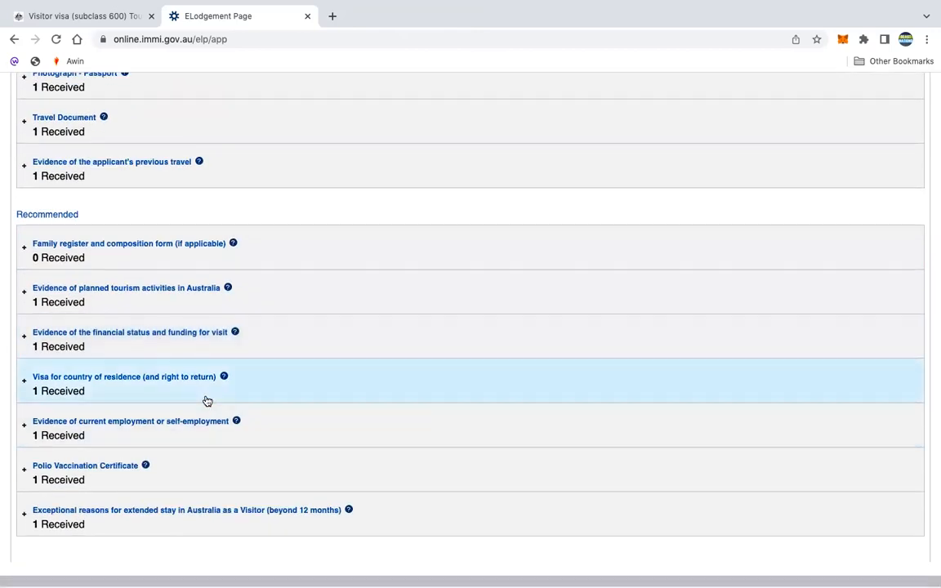
pyautogui.scroll(-1, 208, 401)
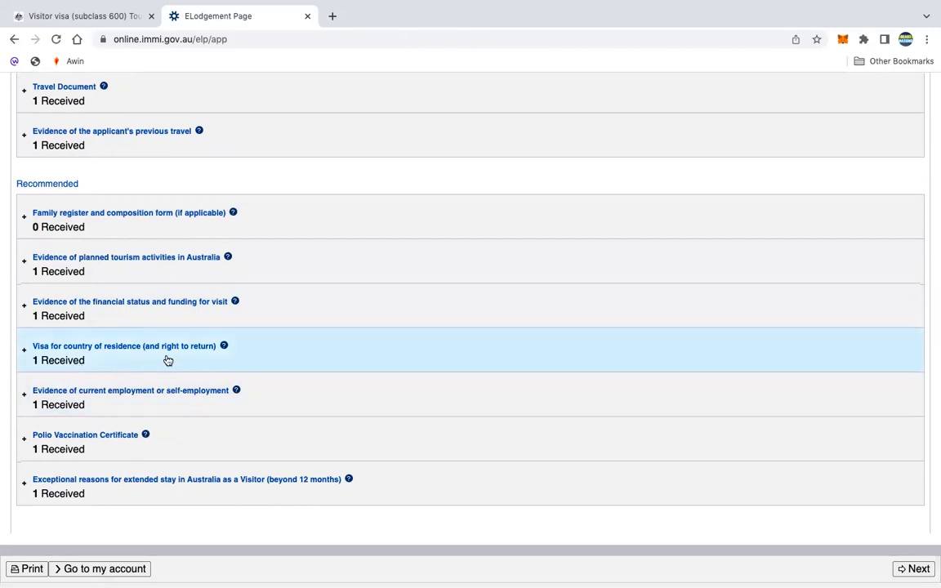
pyautogui.scroll(-1, 206, 368)
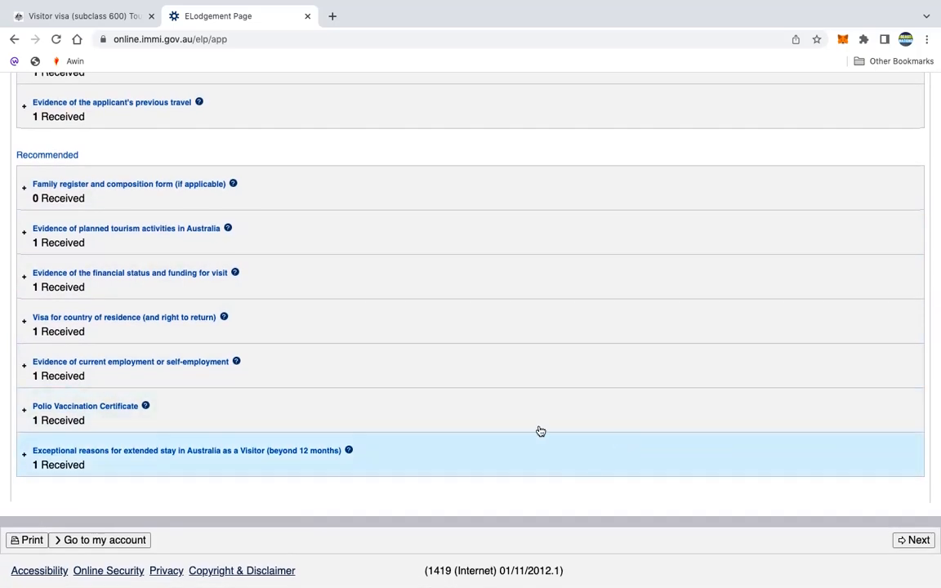
pyautogui.scroll(5, 650, 395)
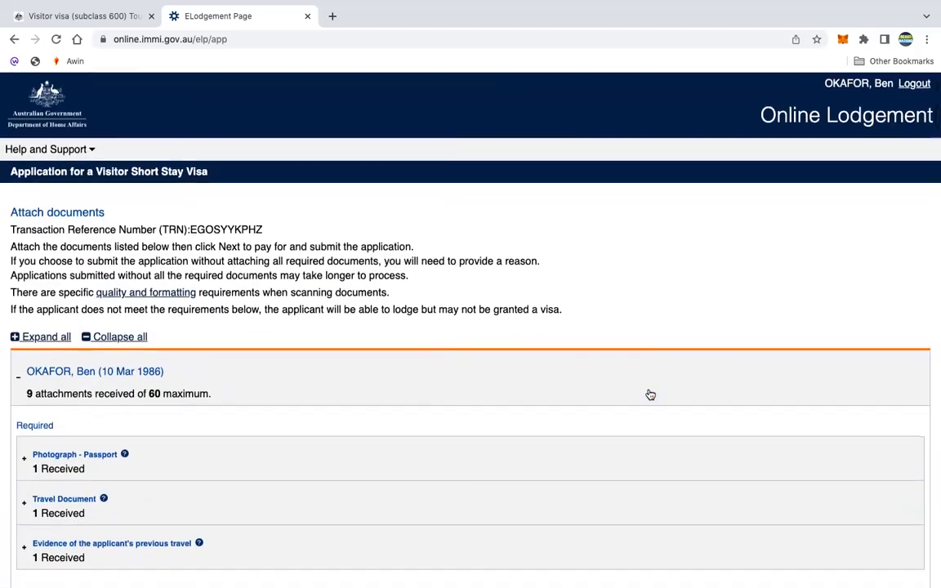
pyautogui.scroll(-10, 651, 395)
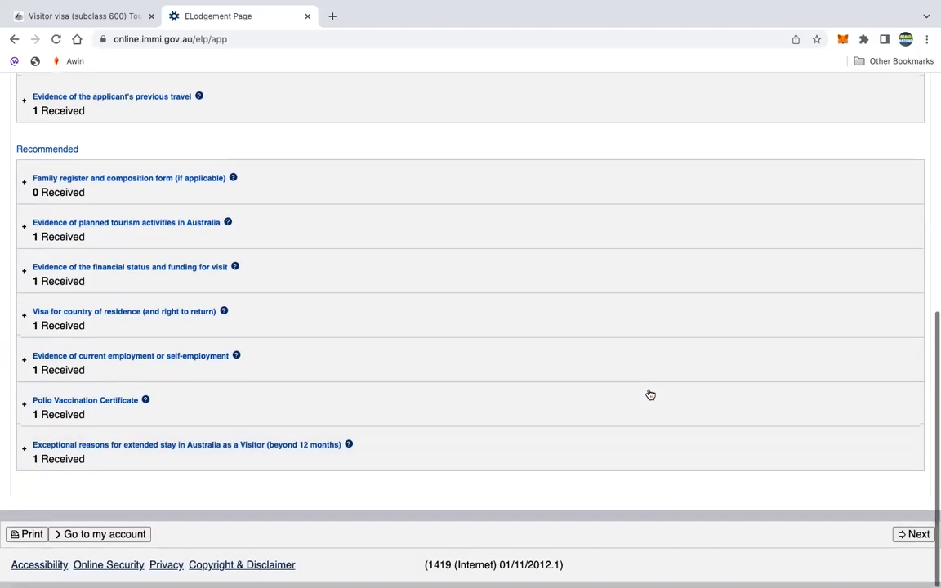
pyautogui.click(917, 541)
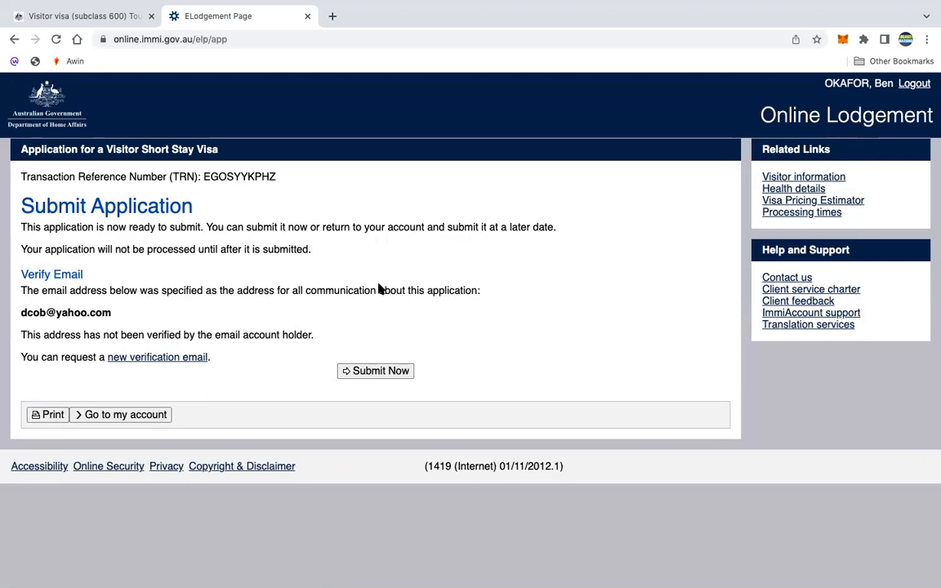
# - Choose Submit Now to send the Visitor Short Stay Visa application immediately
pyautogui.click(394, 372)
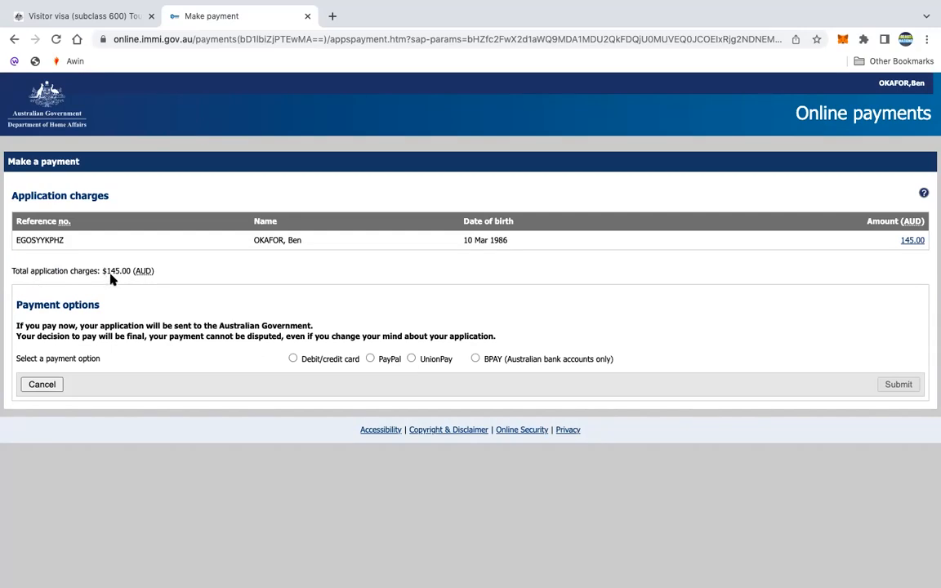
# - Compare PayPal's $146.46 total with card payment, settling on Debit/credit card at $145.00 AUD
pyautogui.click(293, 359)
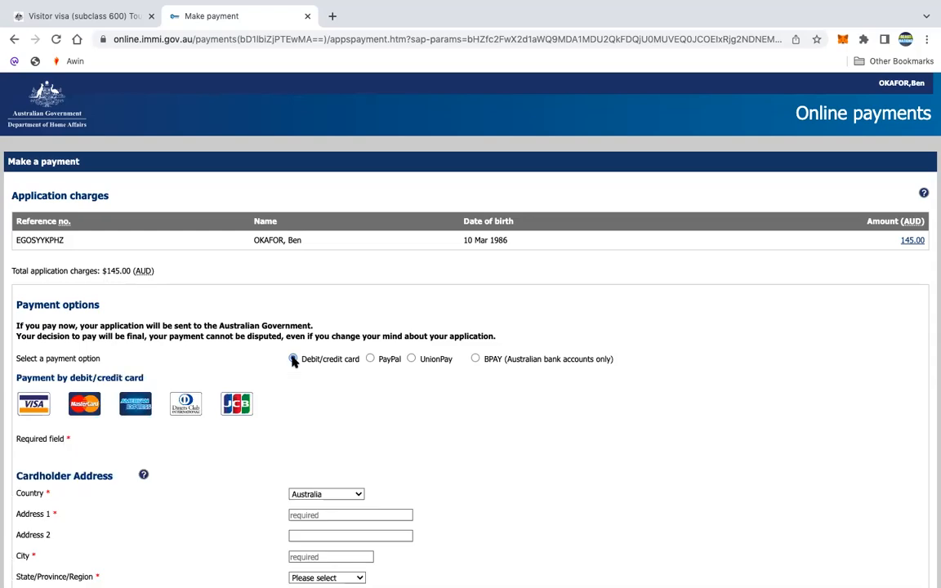
pyautogui.click(370, 359)
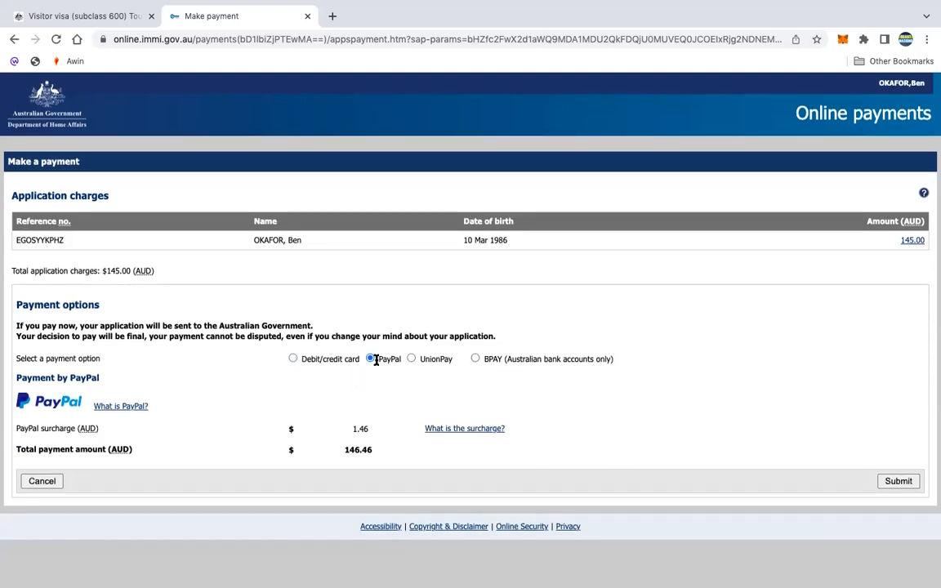
pyautogui.click(292, 359)
pyautogui.scroll(-3, 491, 417)
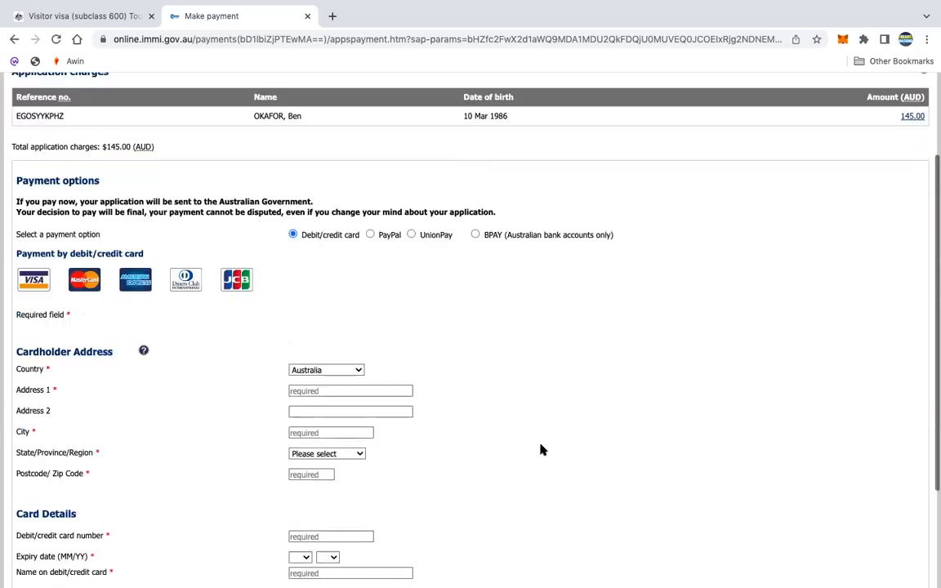
pyautogui.scroll(-3, 506, 443)
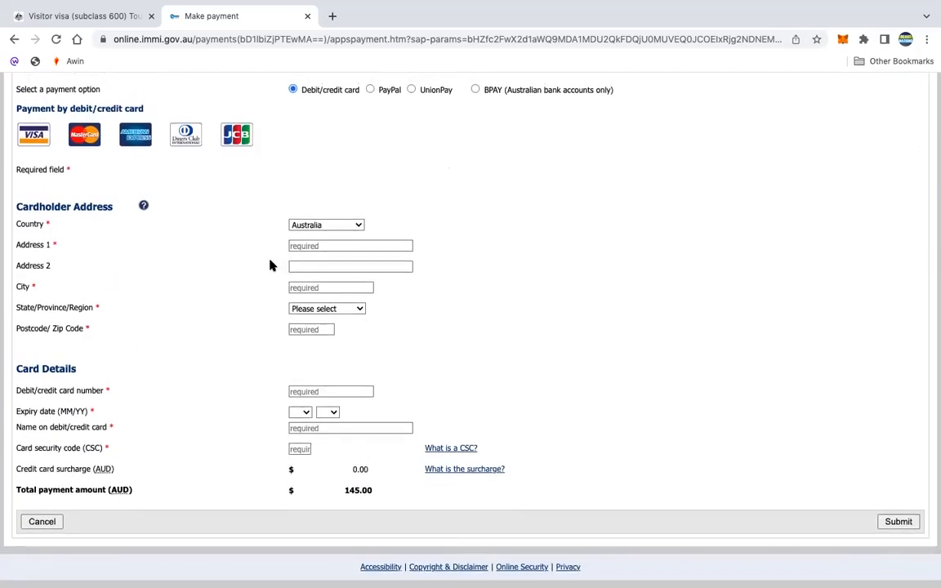
pyautogui.click(371, 90)
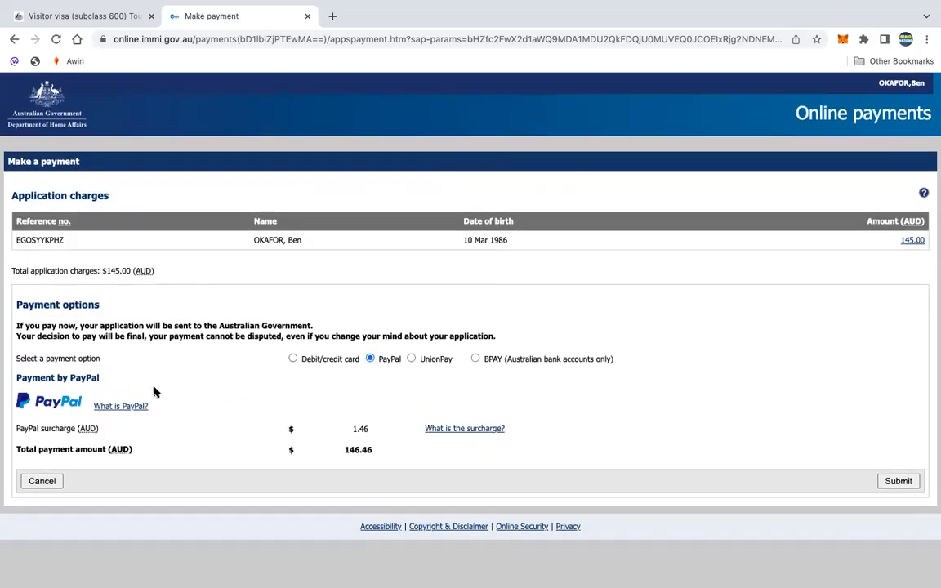
pyautogui.click(293, 360)
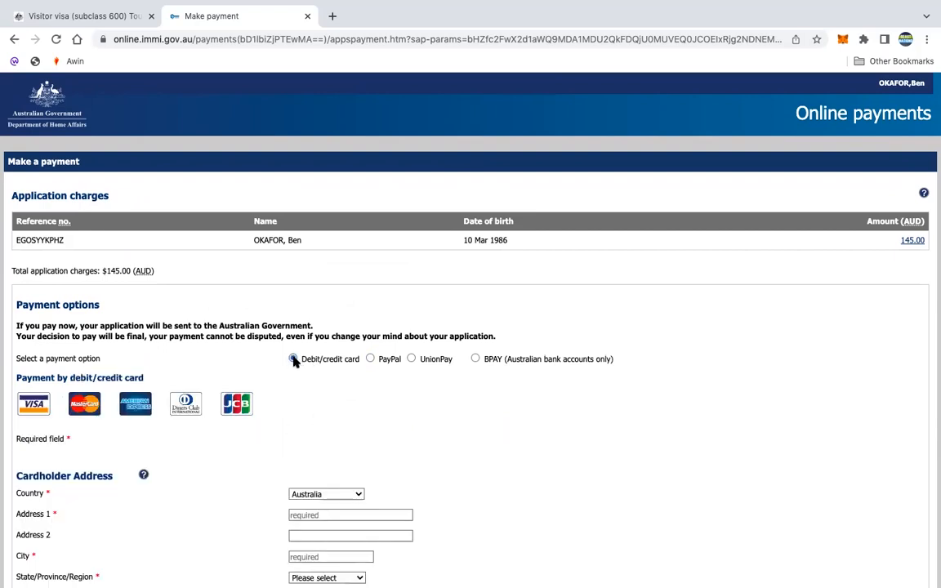
pyautogui.scroll(-3, 485, 459)
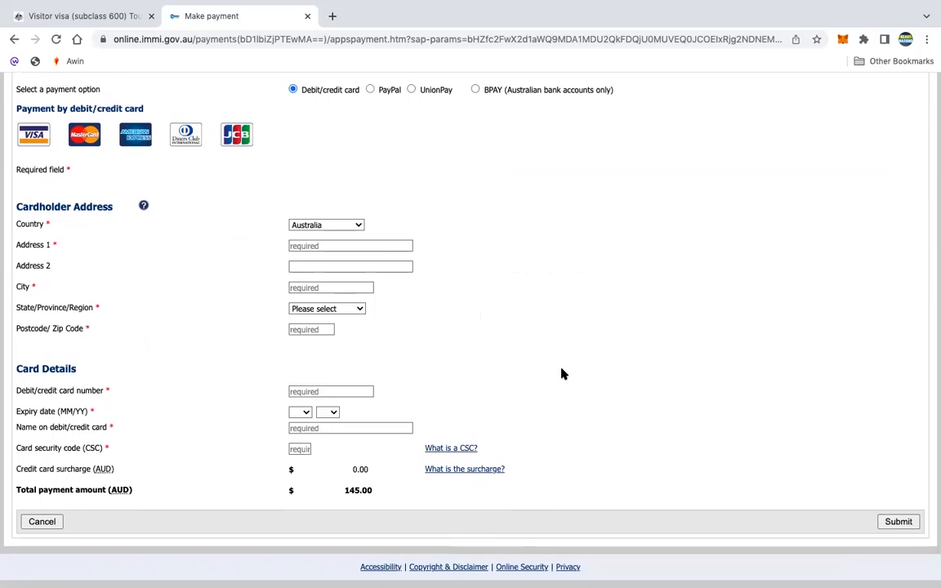